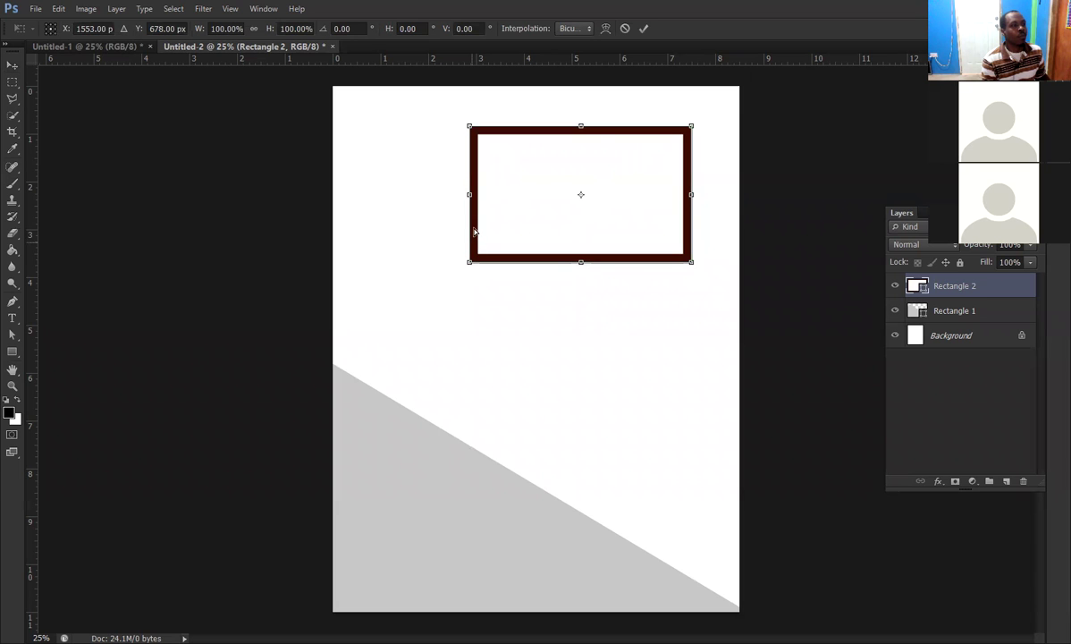
# - Distort the dark red outlined rectangle by raising its lower-left corner so the bottom edge slants
pyautogui.moveTo(474, 232)
pyautogui.mouseDown()
pyautogui.moveTo(490, 241)
pyautogui.moveTo(470, 228)
pyautogui.mouseUp()
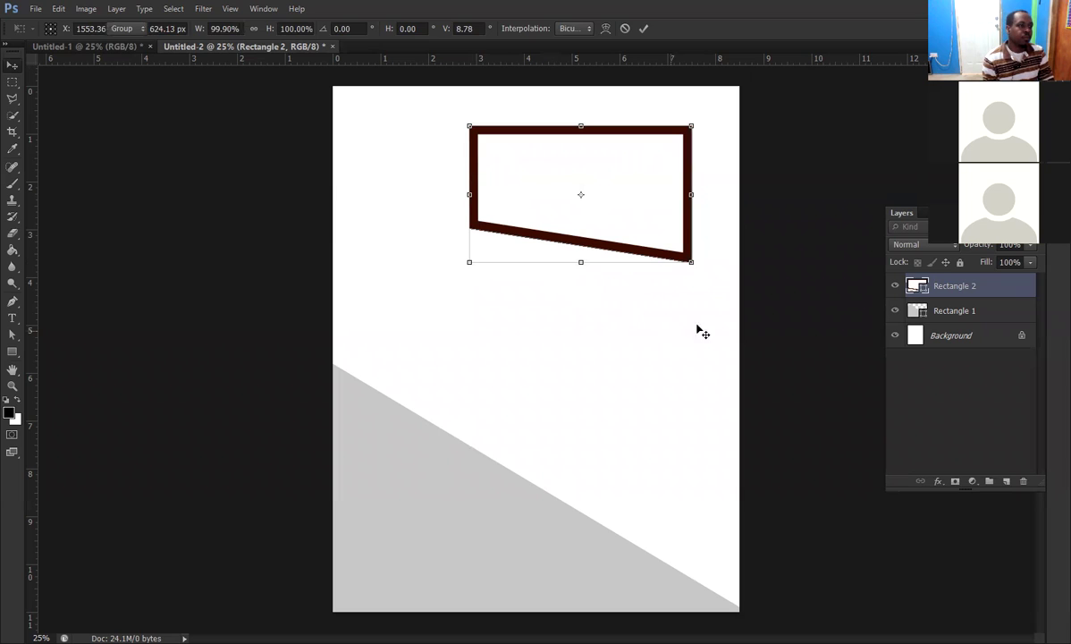
pyautogui.press('Return')
pyautogui.click(804, 353)
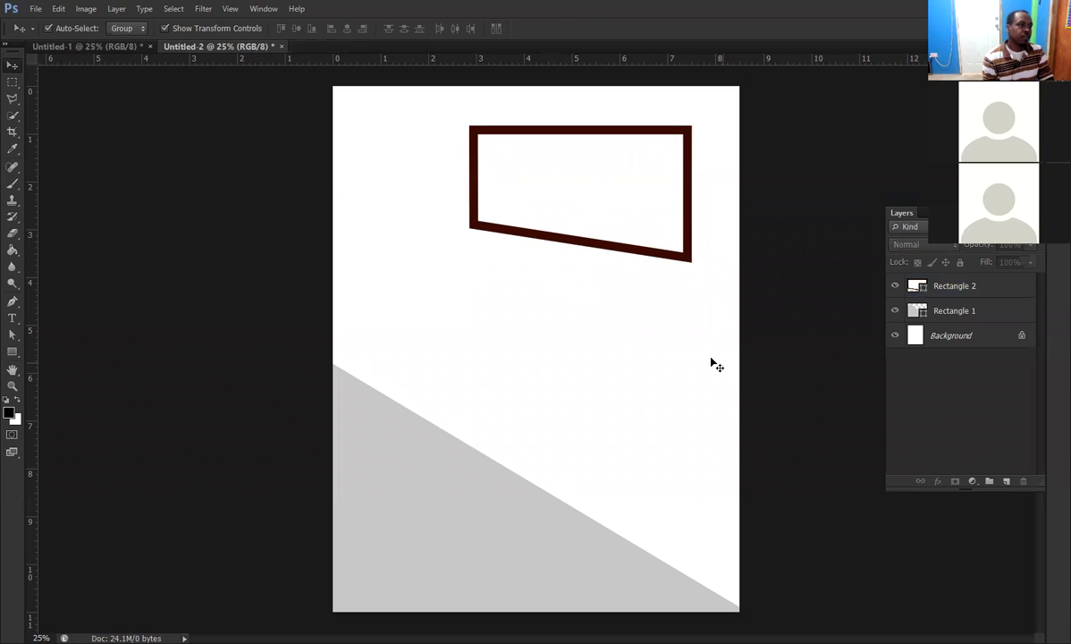
# - Pull the outlined rectangle's lower-right corner further down to steepen its slanted bottom edge
pyautogui.click(684, 225)
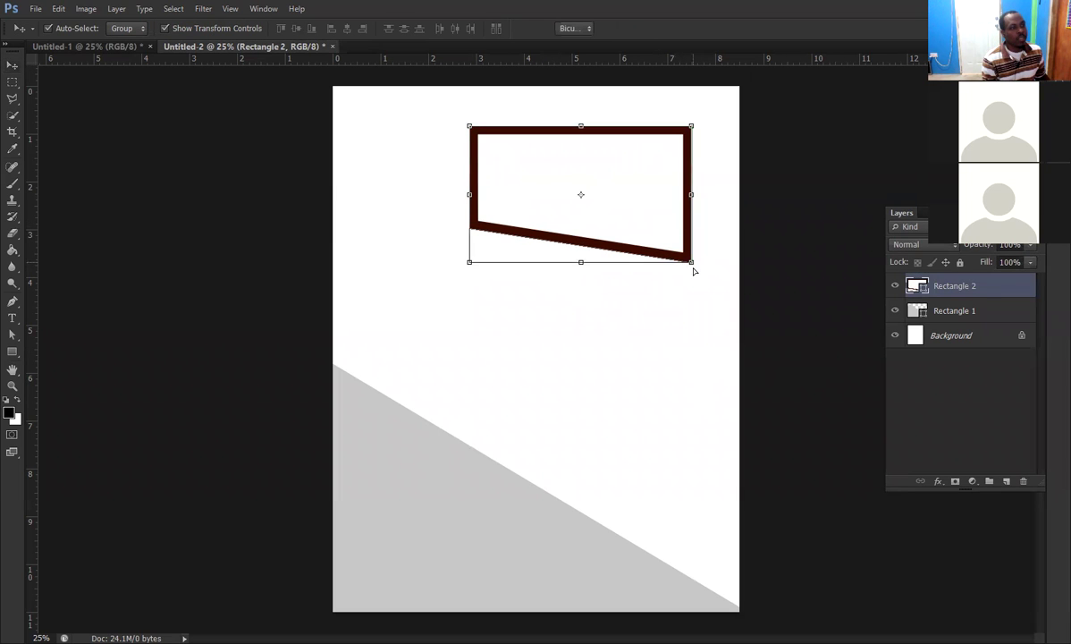
pyautogui.click(691, 264)
pyautogui.moveTo(692, 269); pyautogui.dragTo(690, 285)
pyautogui.press('Return')
pyautogui.click(832, 507)
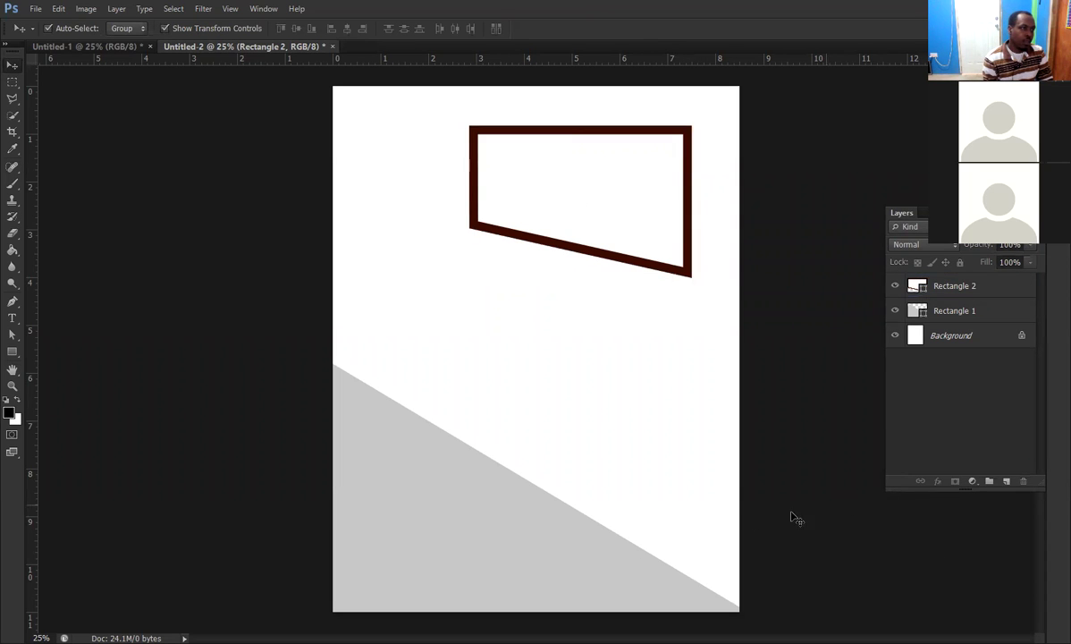
# - Move the outlined frame slightly down and to the left on the page
pyautogui.click(583, 158)
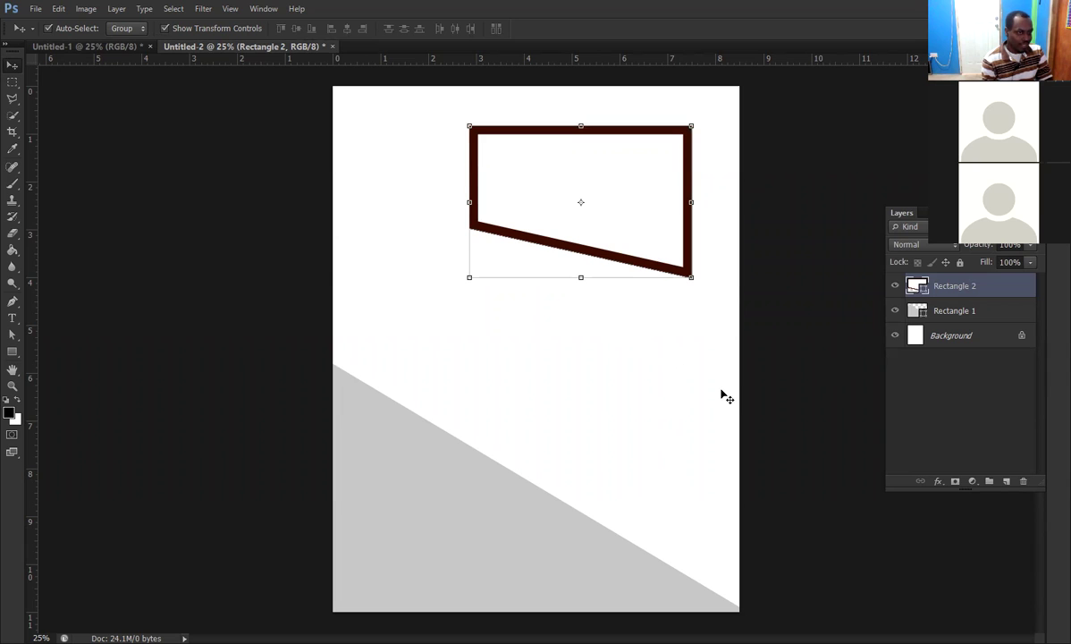
pyautogui.hotkey('ctrl', 'h')
pyautogui.click(579, 174)
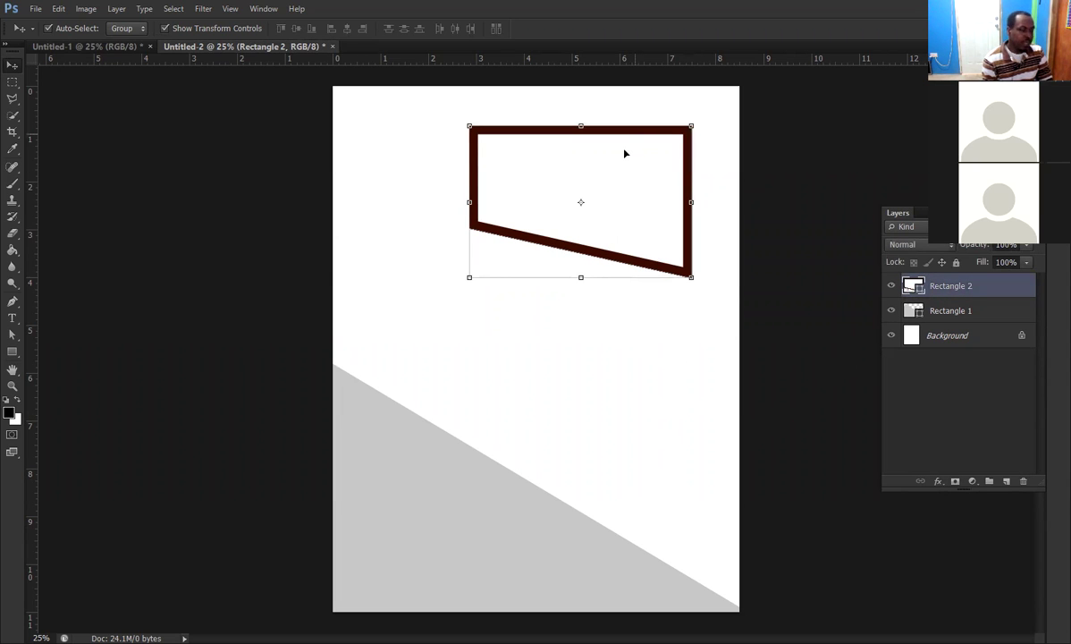
pyautogui.moveTo(625, 153); pyautogui.dragTo(616, 169)
pyautogui.click(796, 398)
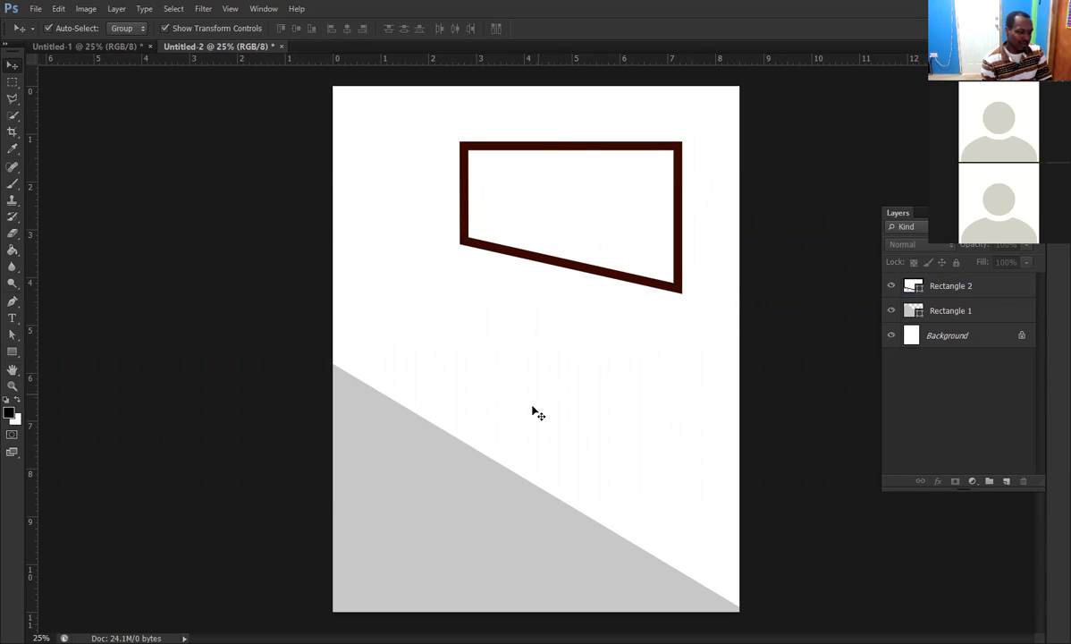
# - Shift the grey triangular shape at the bottom of the page slightly upward
pyautogui.click(446, 479)
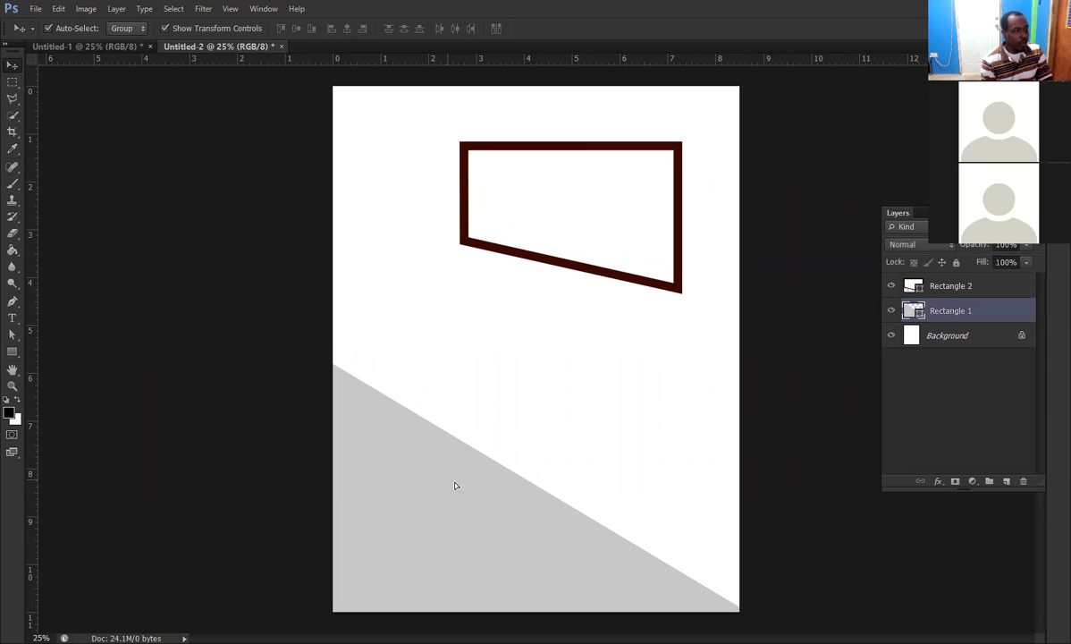
pyautogui.click(428, 459)
pyautogui.click(794, 502)
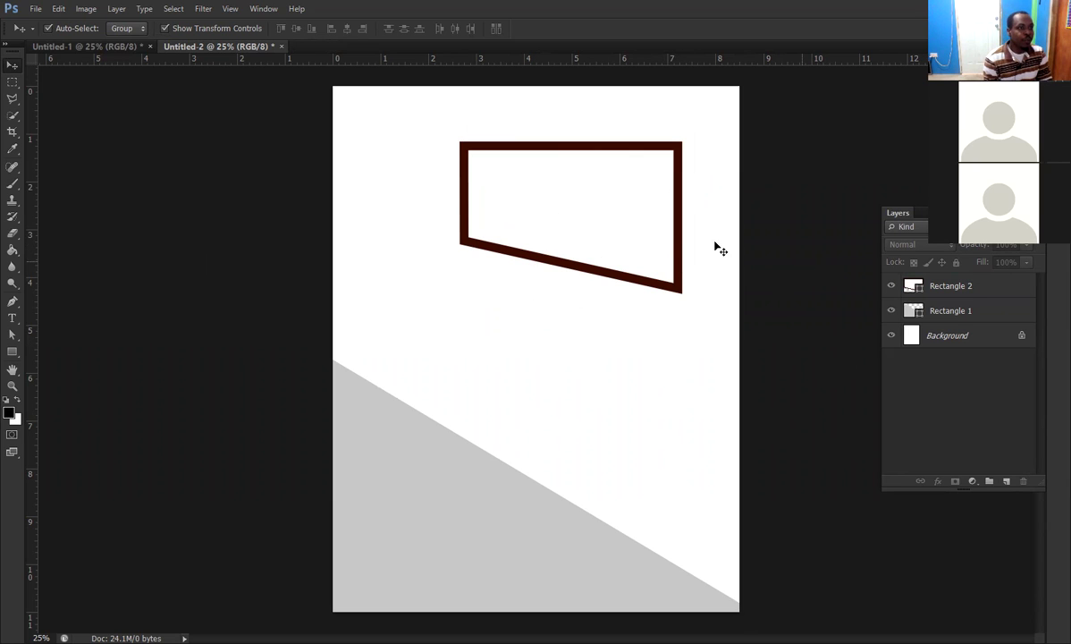
pyautogui.press('alt')
pyautogui.press('f')
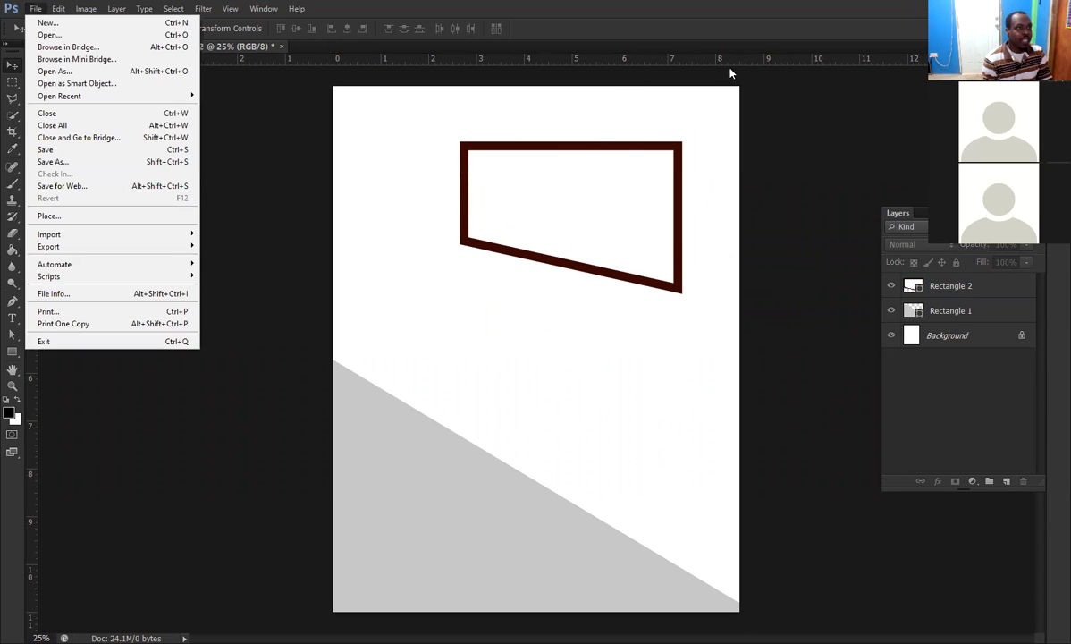
pyautogui.press('Escape')
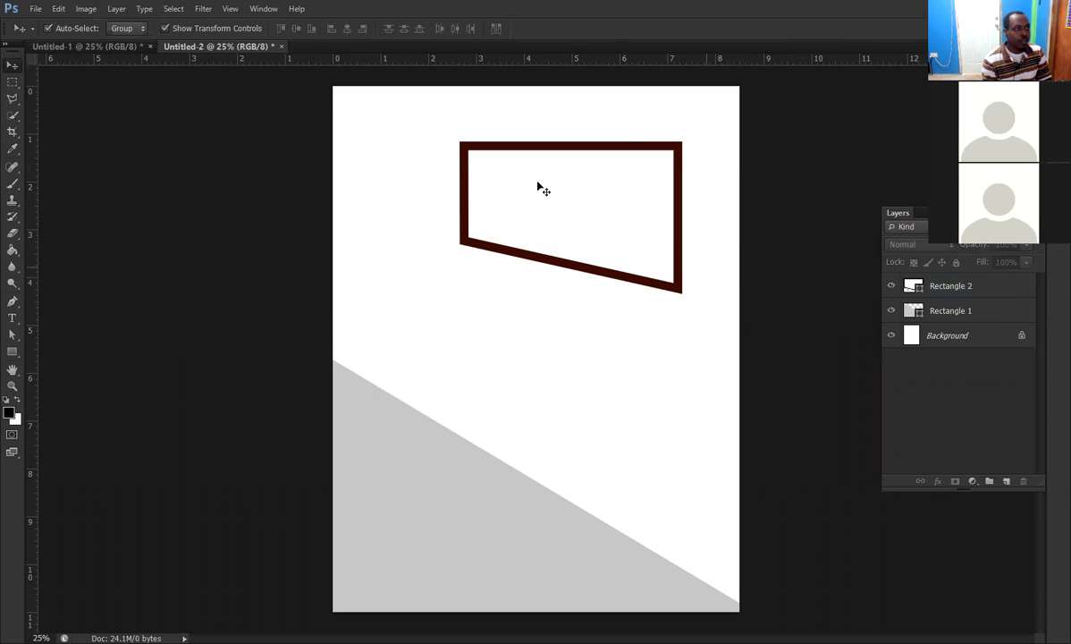
# - Copy the red "Text Layer" text from Untitled-1 into Untitled-2, placing it over the outlined frame above Rectangle 2
pyautogui.click(641, 244)
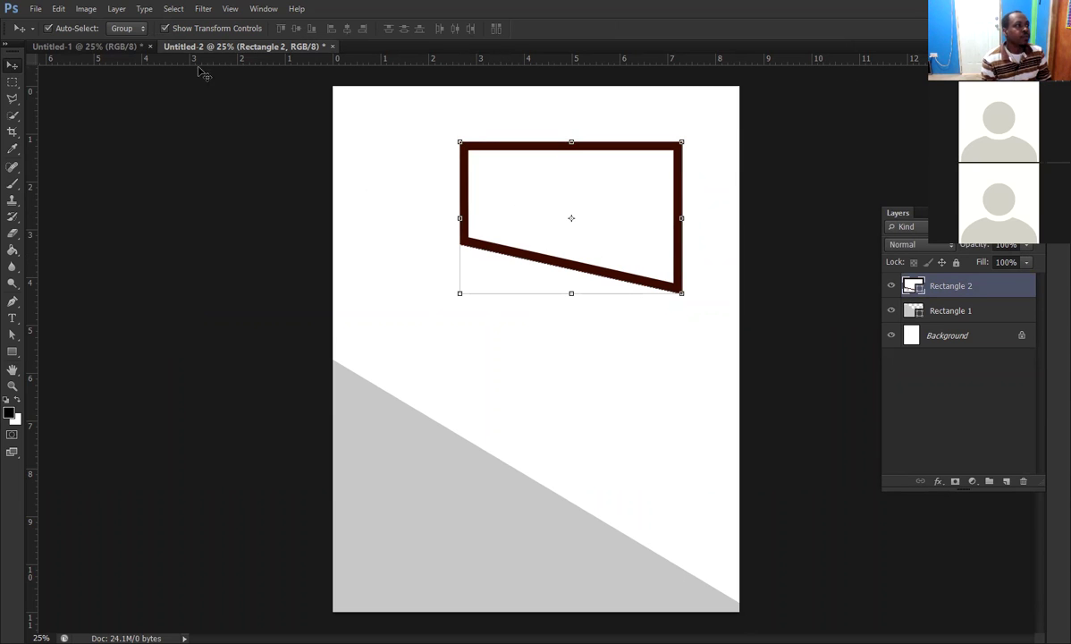
pyautogui.click(106, 46)
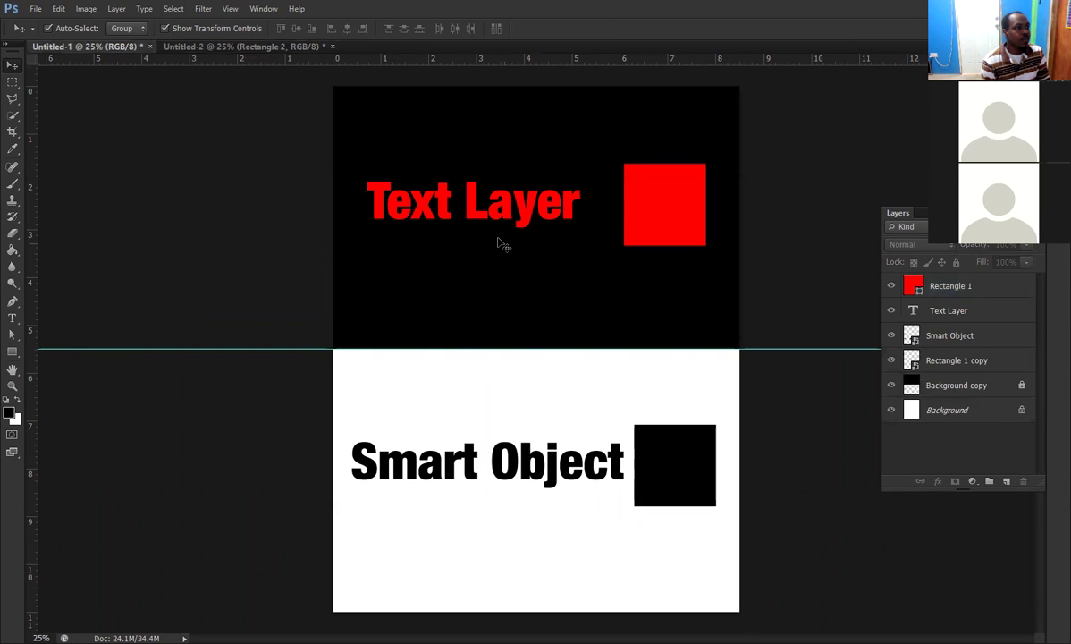
pyautogui.click(471, 211)
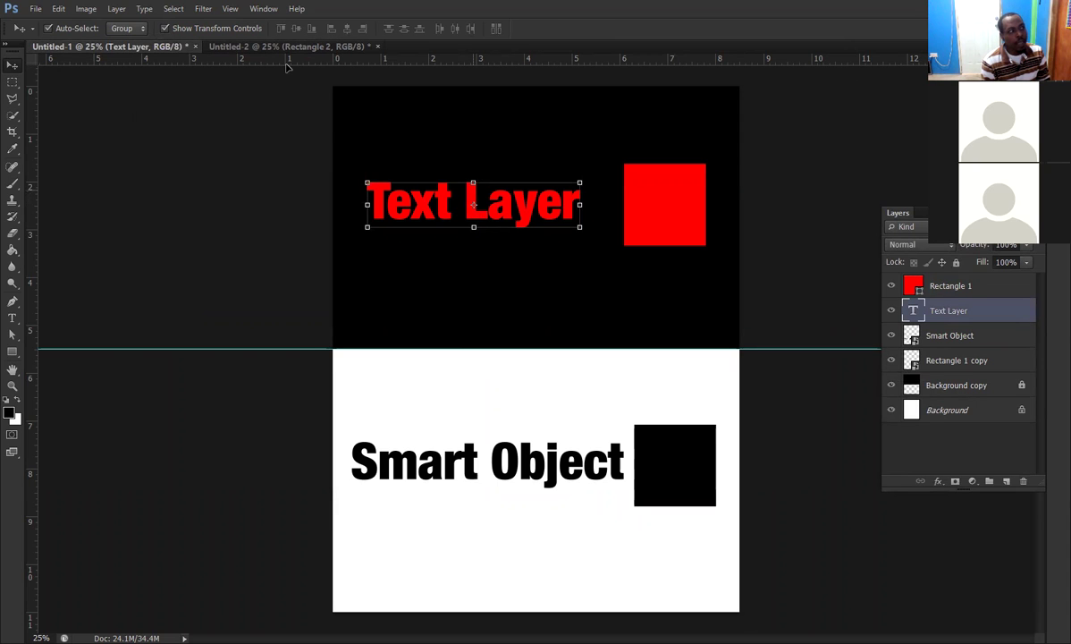
pyautogui.moveTo(287, 66); pyautogui.dragTo(636, 199)
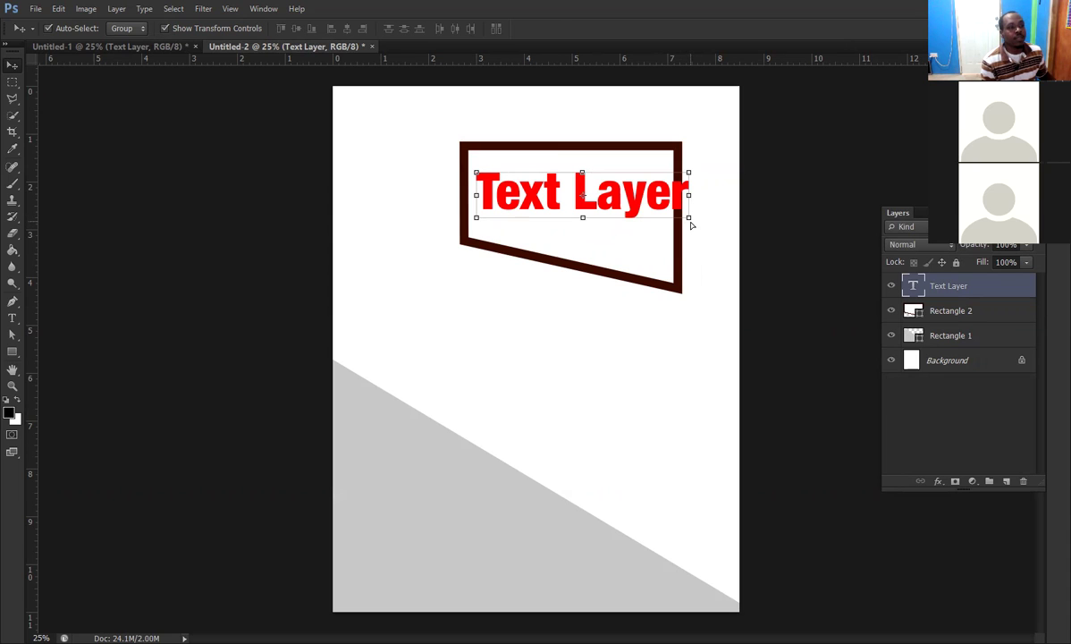
pyautogui.moveTo(689, 219); pyautogui.dragTo(692, 230)
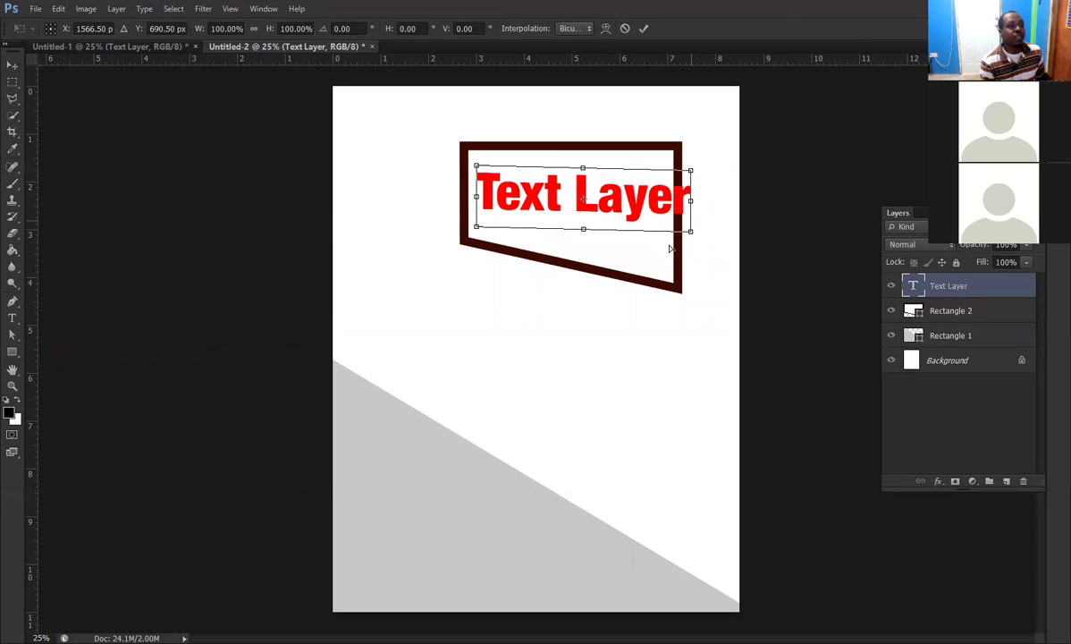
pyautogui.moveTo(666, 244); pyautogui.dragTo(687, 216)
pyautogui.press('Escape')
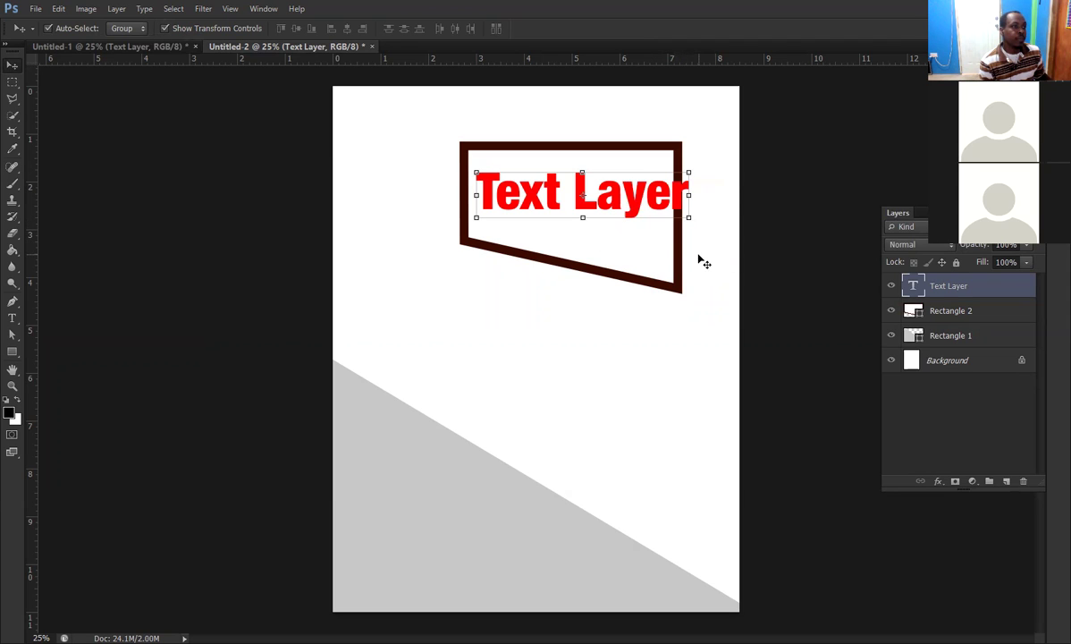
# - Try to narrow and skew the live text to follow the frame's slanted edge, and undo the transform
pyautogui.click(685, 217)
pyautogui.click(689, 218)
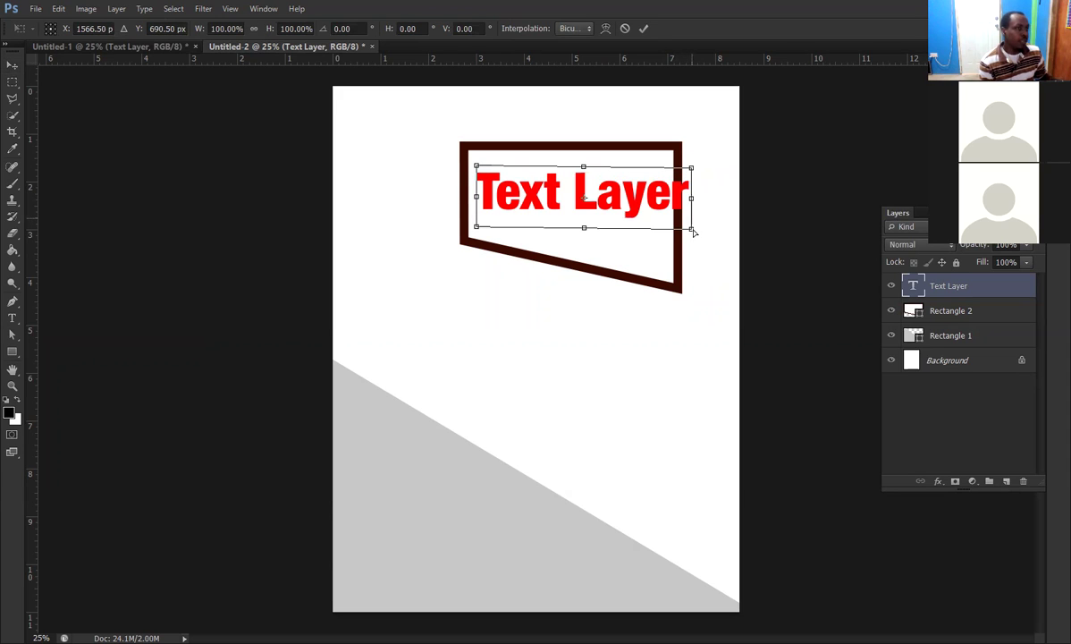
pyautogui.moveTo(670, 235); pyautogui.dragTo(665, 232)
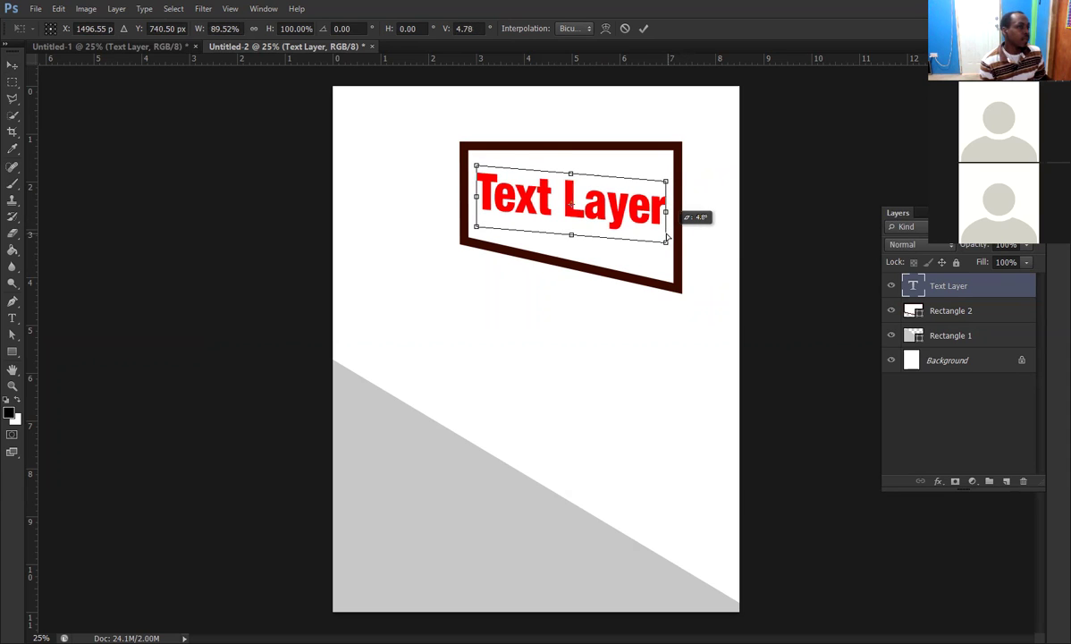
pyautogui.moveTo(663, 191)
pyautogui.mouseDown()
pyautogui.moveTo(665, 180)
pyautogui.moveTo(659, 199)
pyautogui.mouseUp()
pyautogui.moveTo(663, 238); pyautogui.dragTo(683, 231)
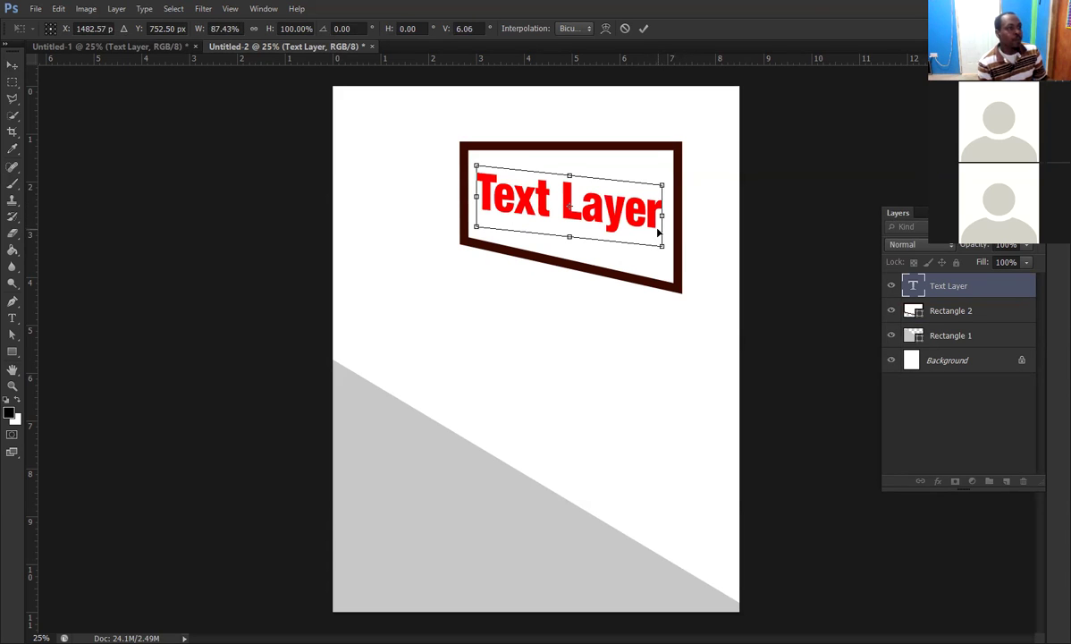
pyautogui.press('Return')
pyautogui.hotkey('ctrl', 'z')
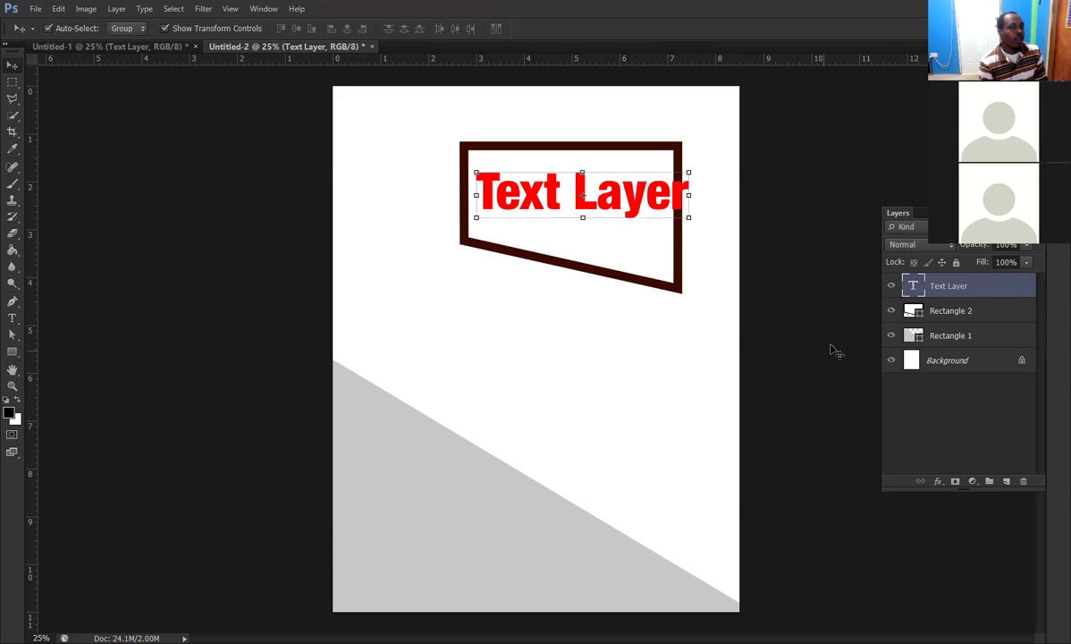
# - Convert the Text Layer in Untitled-2 to a smart object
pyautogui.rightClick(947, 291)
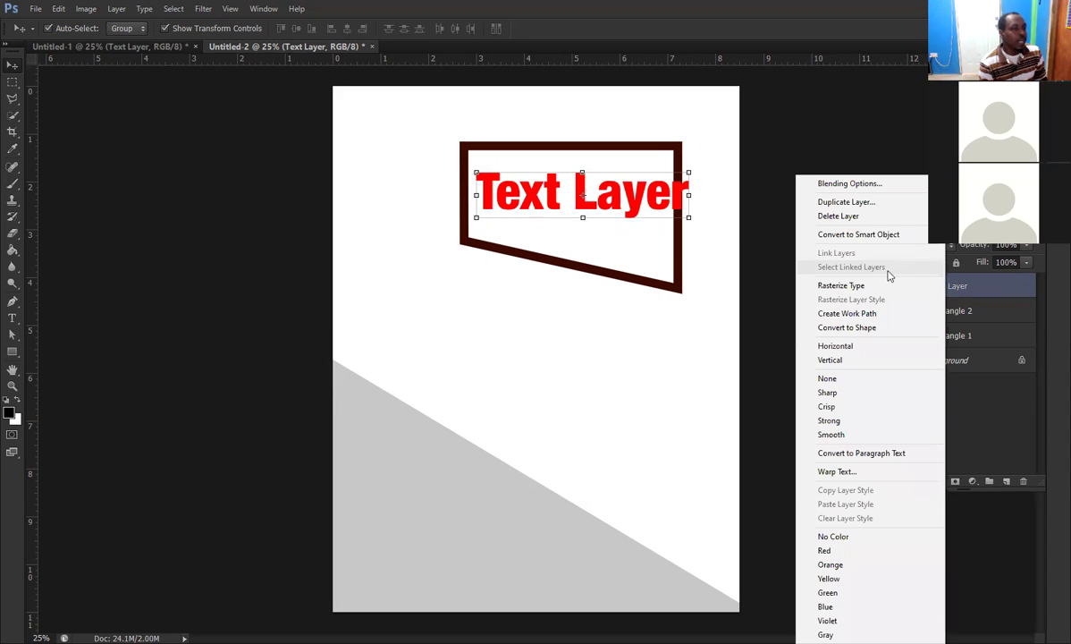
pyautogui.click(857, 235)
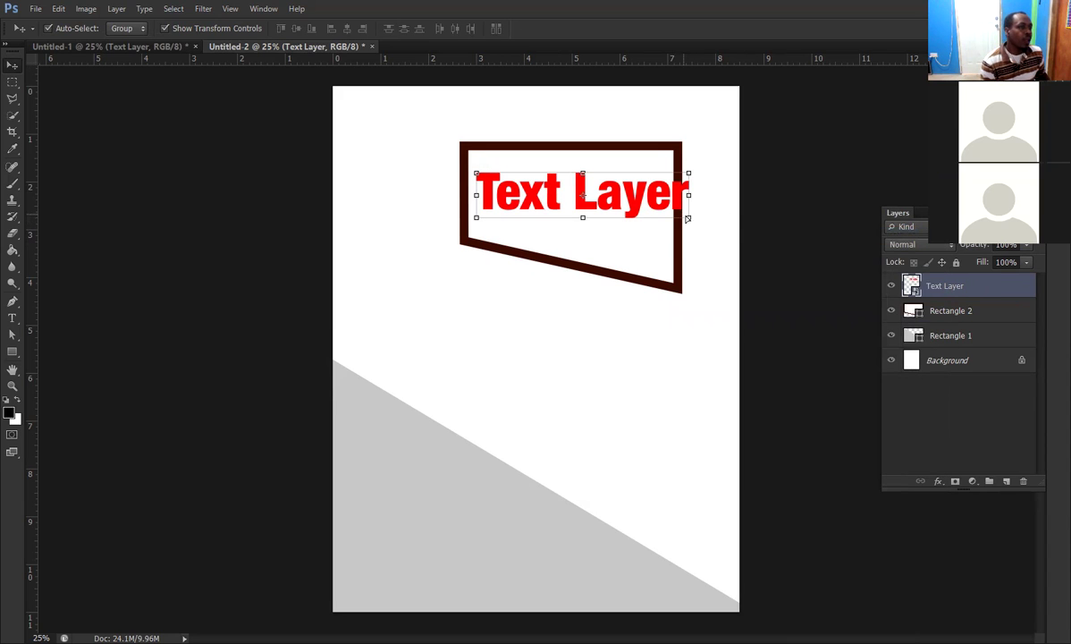
# - Try distorting the text smart object by pulling its lower-right corner far inward, and undo the distortion
pyautogui.hotkey('ctrl', 't')
pyautogui.moveTo(688, 217); pyautogui.dragTo(691, 182)
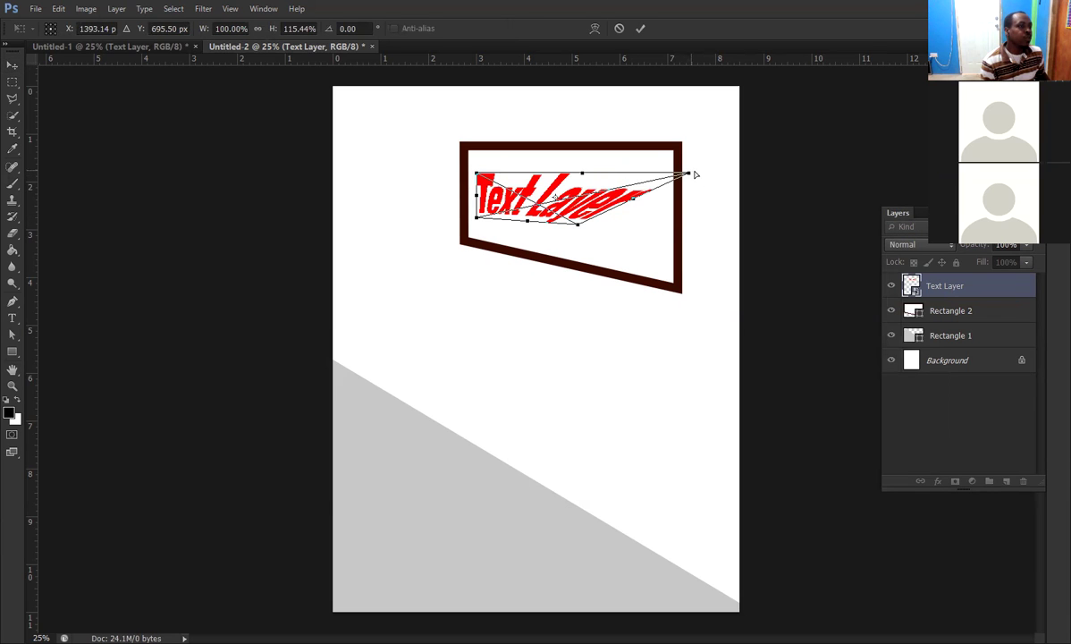
pyautogui.press('Return')
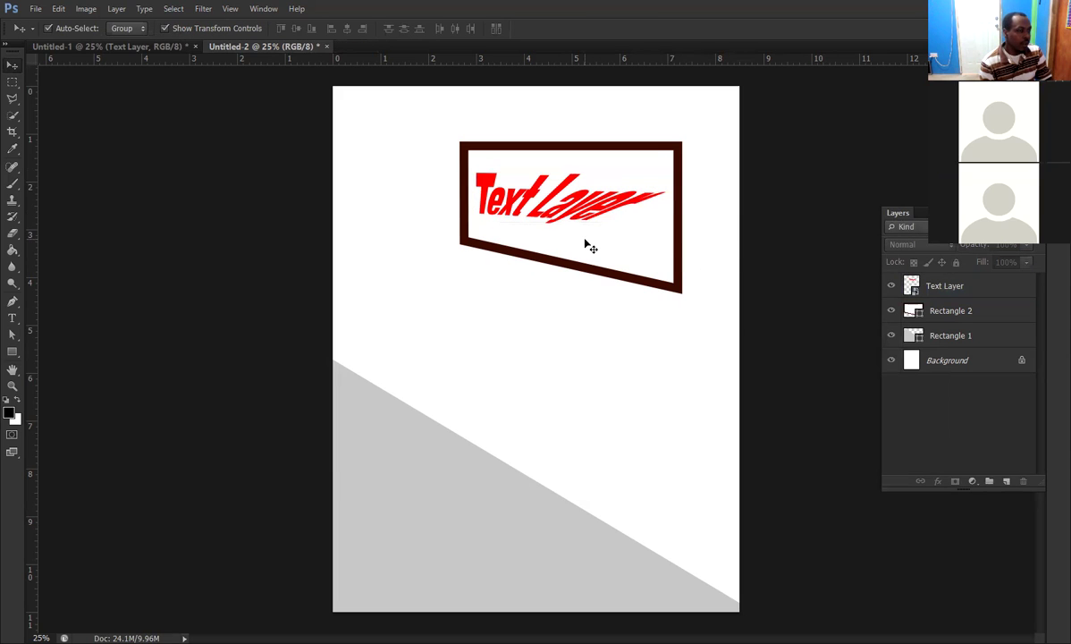
pyautogui.hotkey('ctrl', 'z')
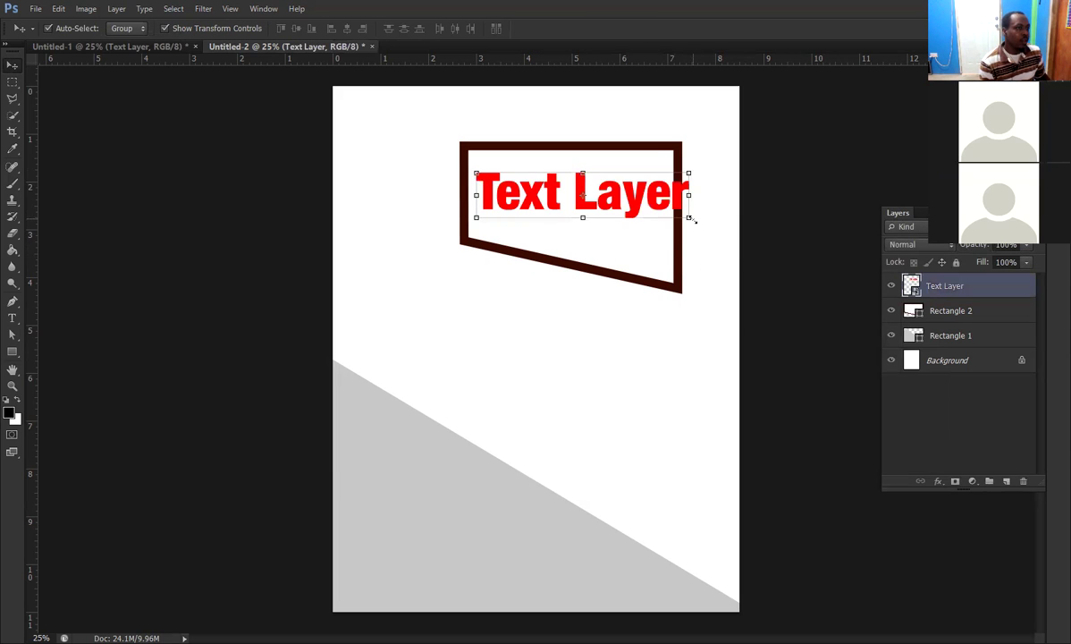
# - Distort the text smart object inside the frame, moving its right corners inward and its lower-right corner down to slant the lower edge
pyautogui.hotkey('ctrl', 't')
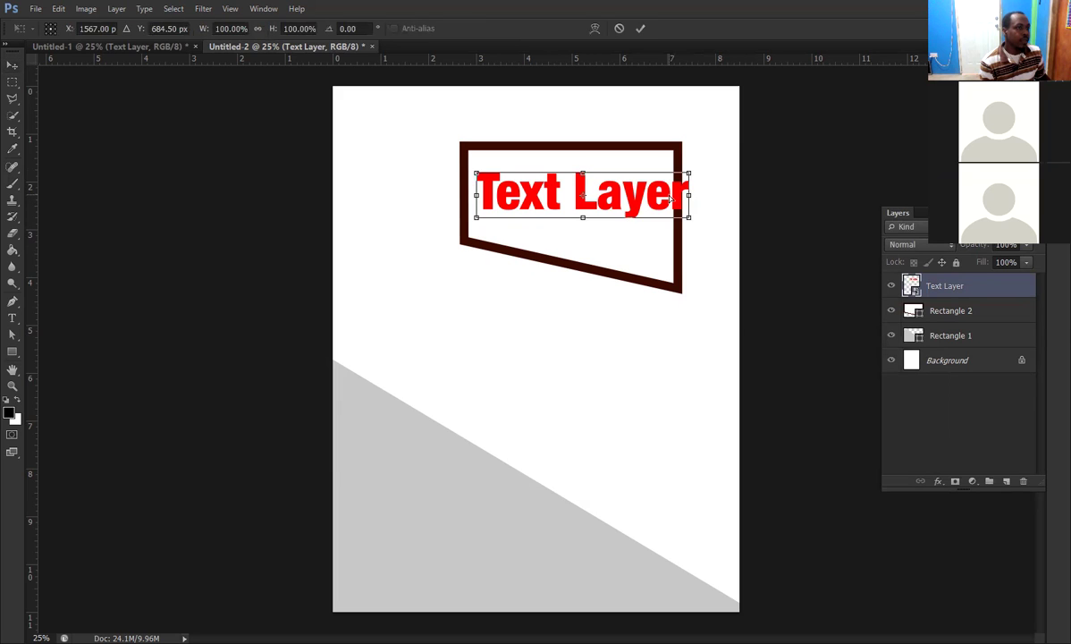
pyautogui.moveTo(688, 218); pyautogui.dragTo(667, 219)
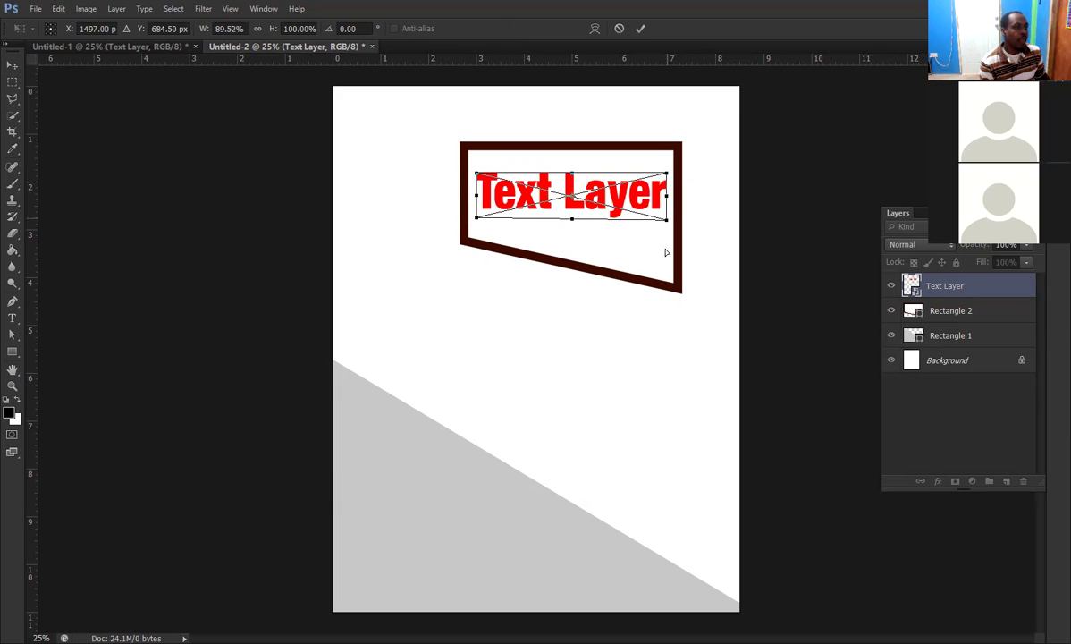
pyautogui.moveTo(666, 219); pyautogui.dragTo(666, 236)
pyautogui.press('Return')
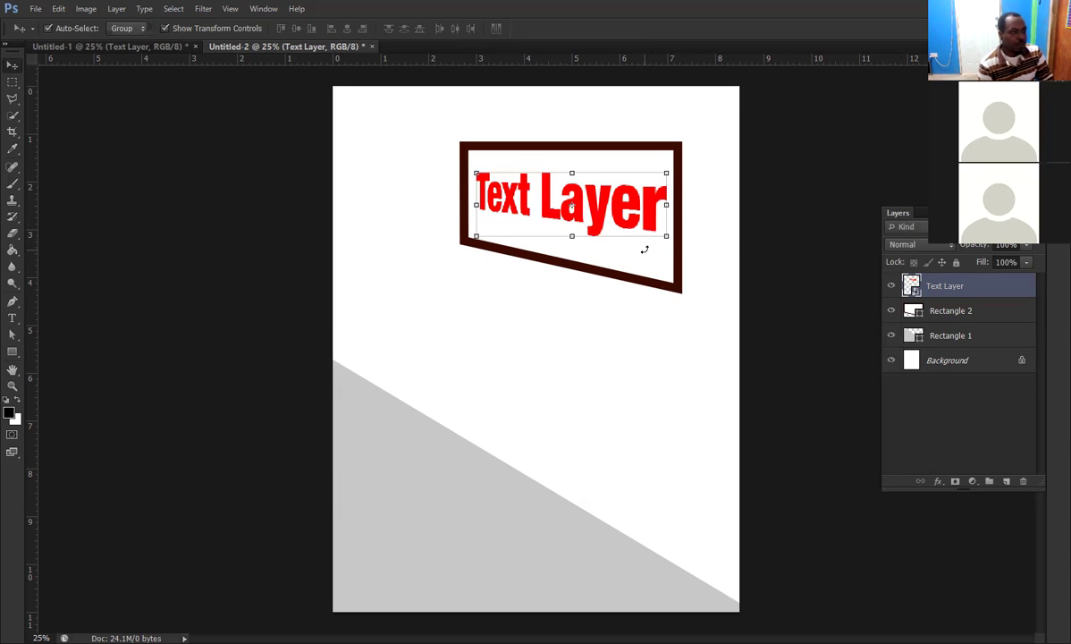
pyautogui.click(733, 251)
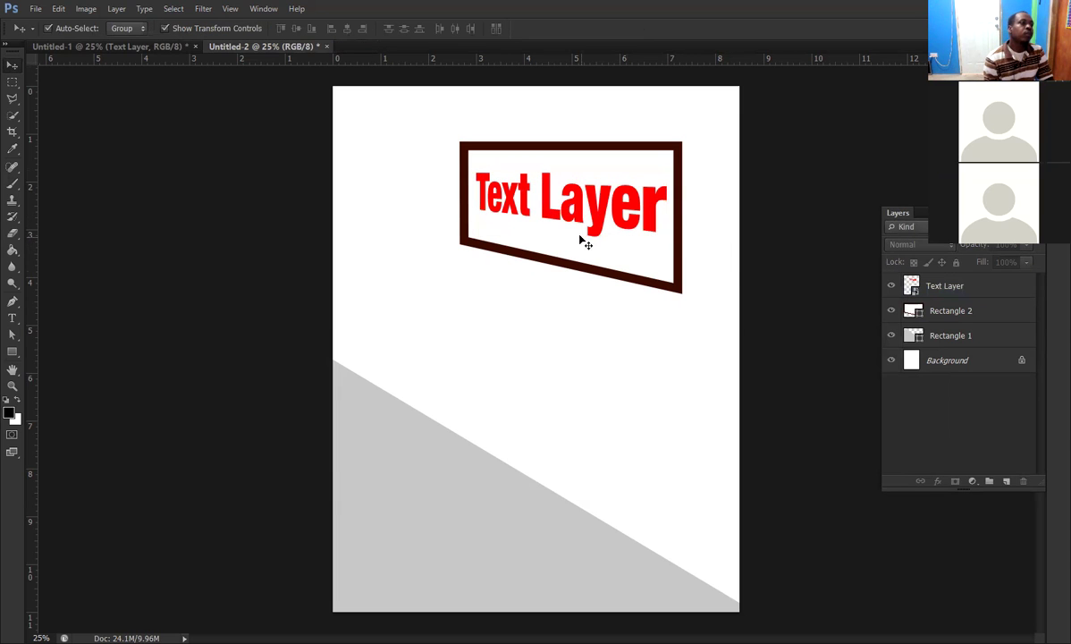
# - Try a freehand Warp on the live Text Layer in Untitled-1, and cancel the transform
pyautogui.click(161, 47)
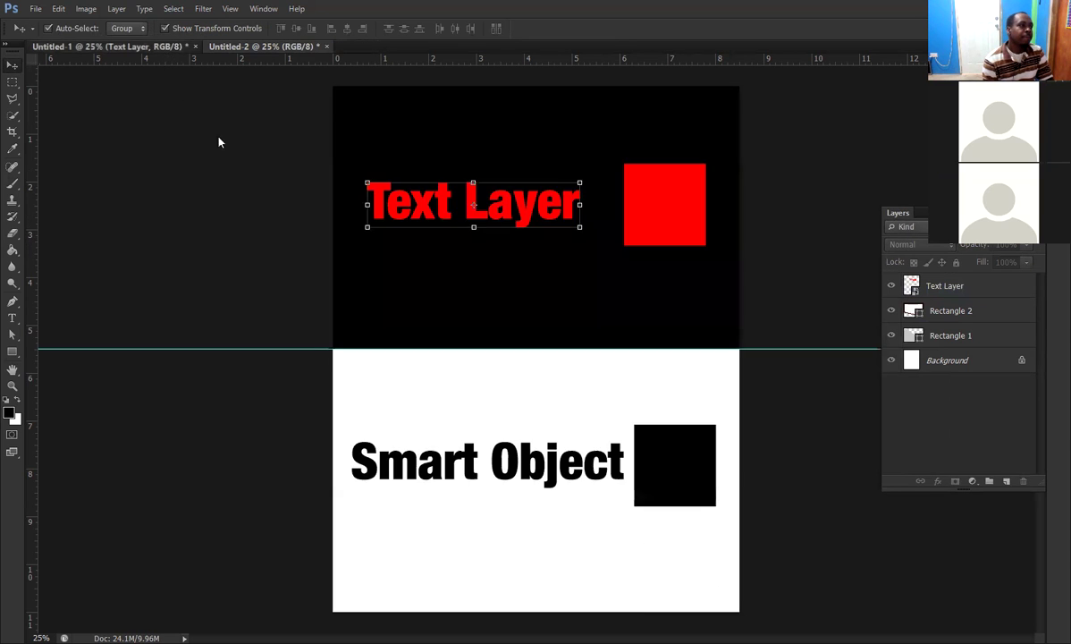
pyautogui.click(57, 10)
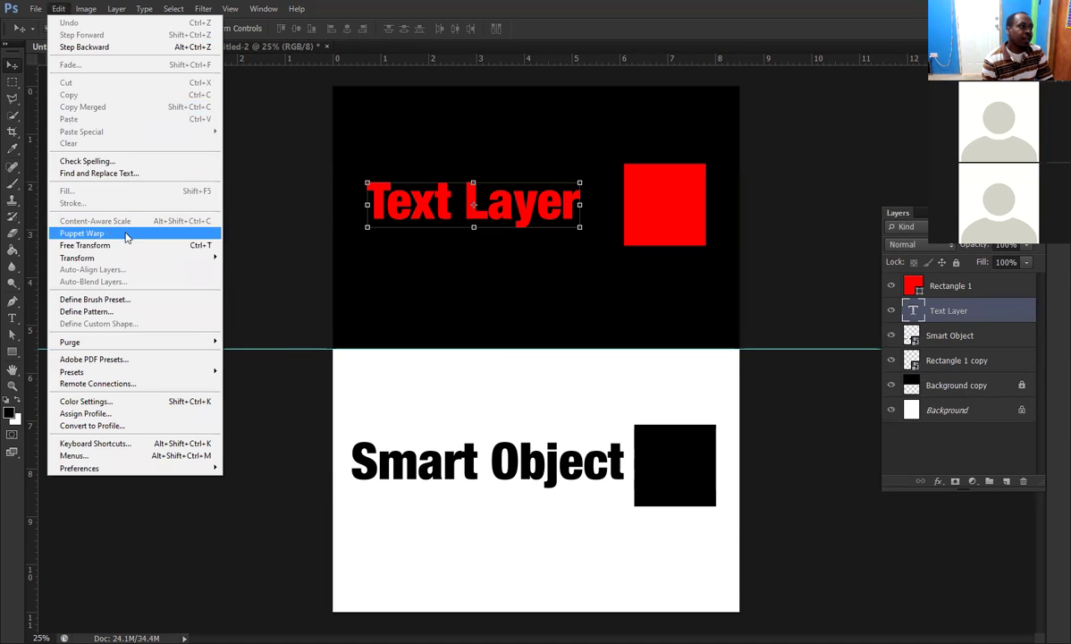
pyautogui.moveTo(125, 258)
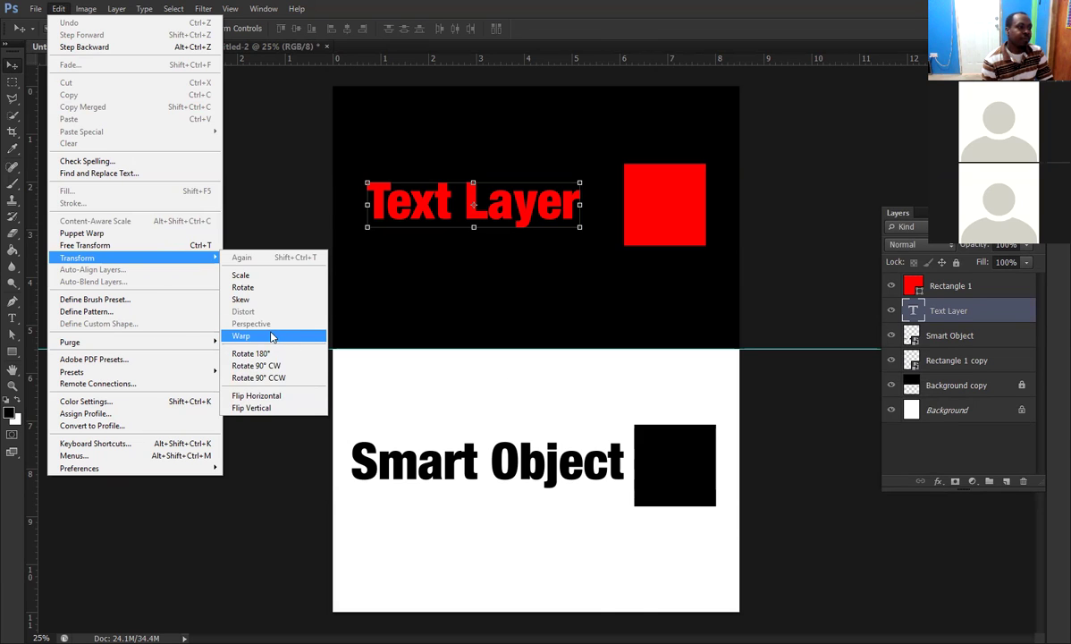
pyautogui.click(271, 336)
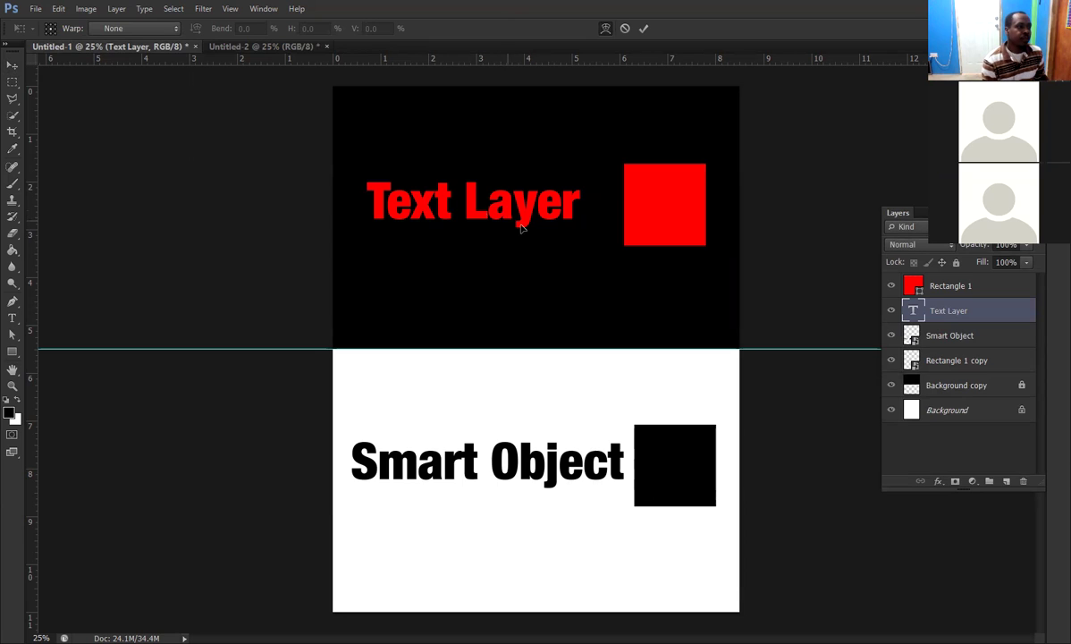
pyautogui.moveTo(493, 199); pyautogui.dragTo(526, 213)
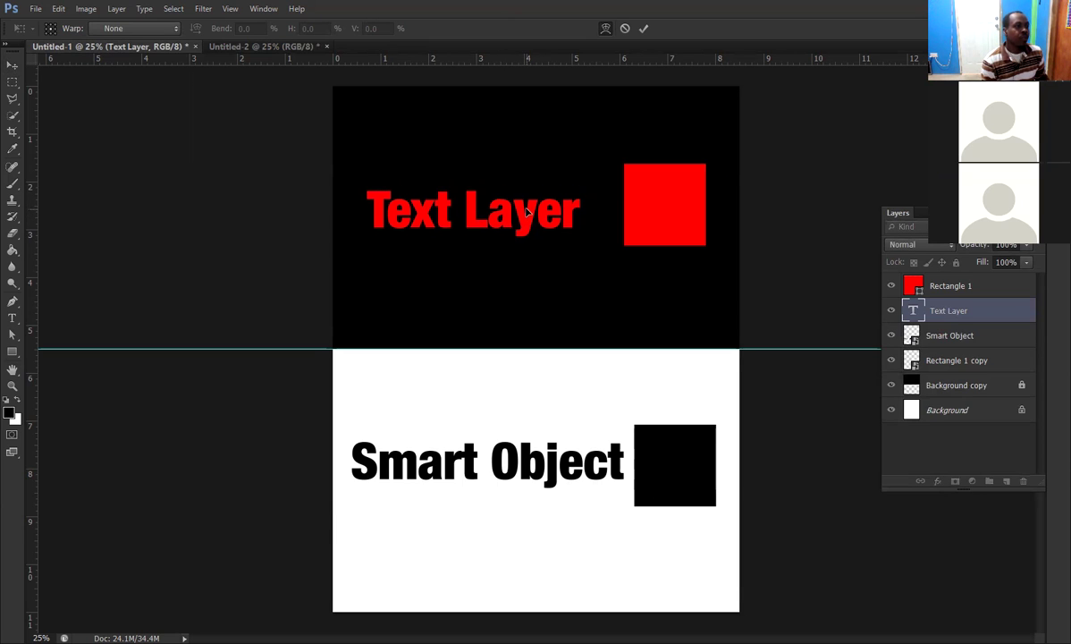
pyautogui.hotkey('ctrl', 'z')
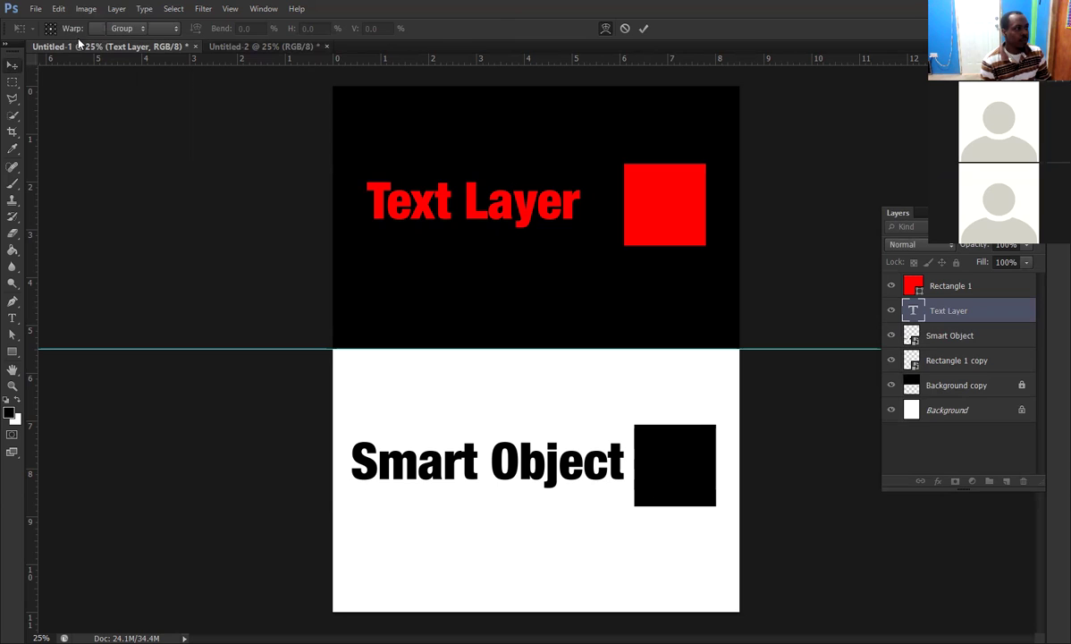
pyautogui.press('Escape')
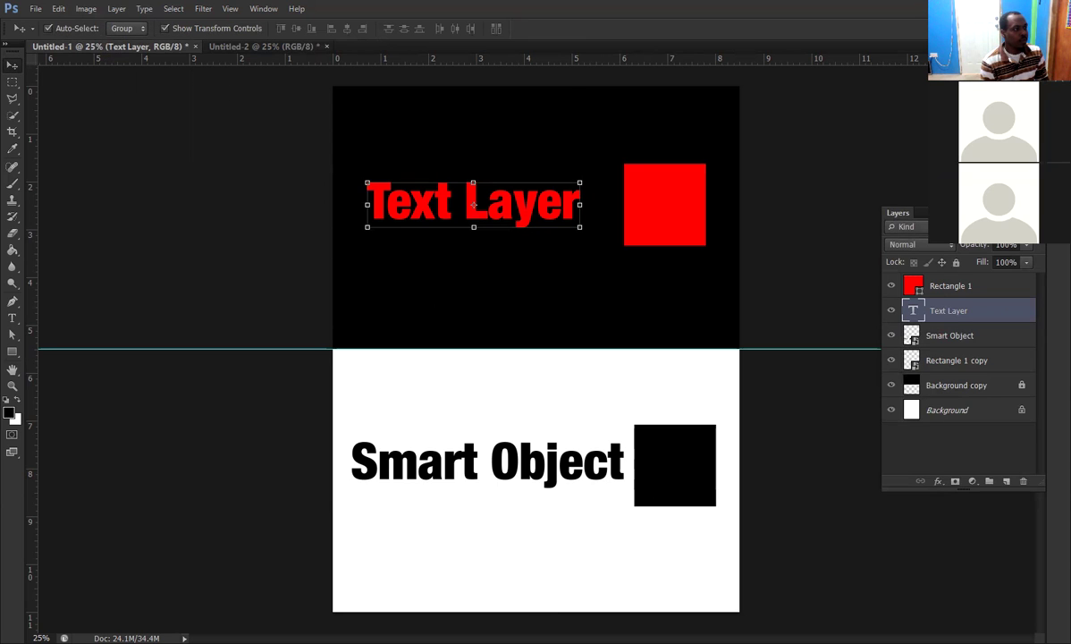
# - Return to Untitled-2 and undo the framed text's distortion and its conversion to a smart object
pyautogui.hotkey('ctrl', 'Tab')
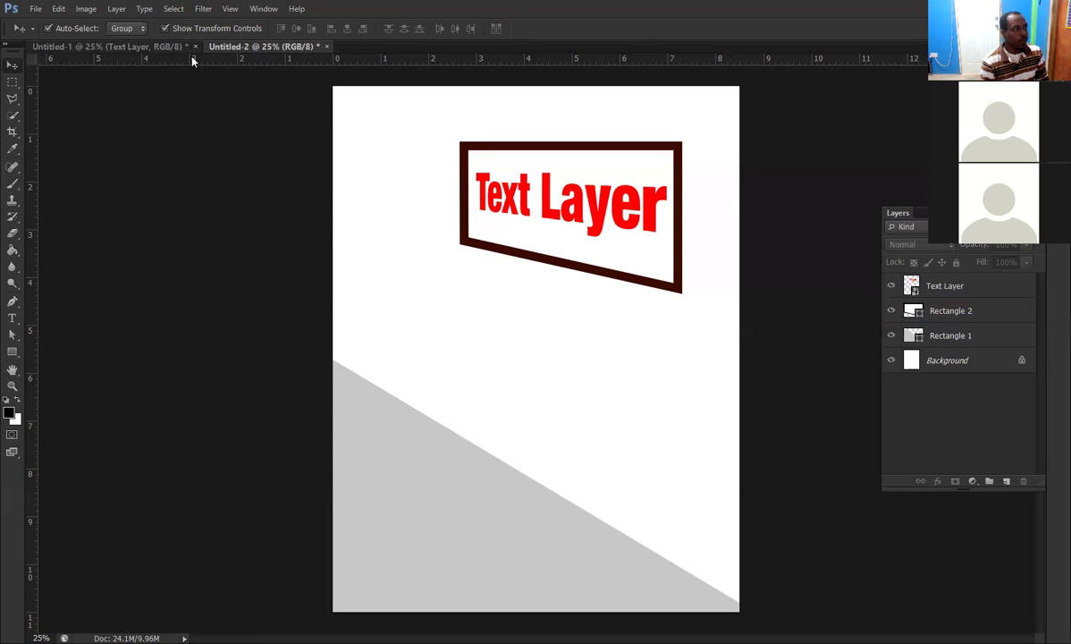
pyautogui.click(607, 211)
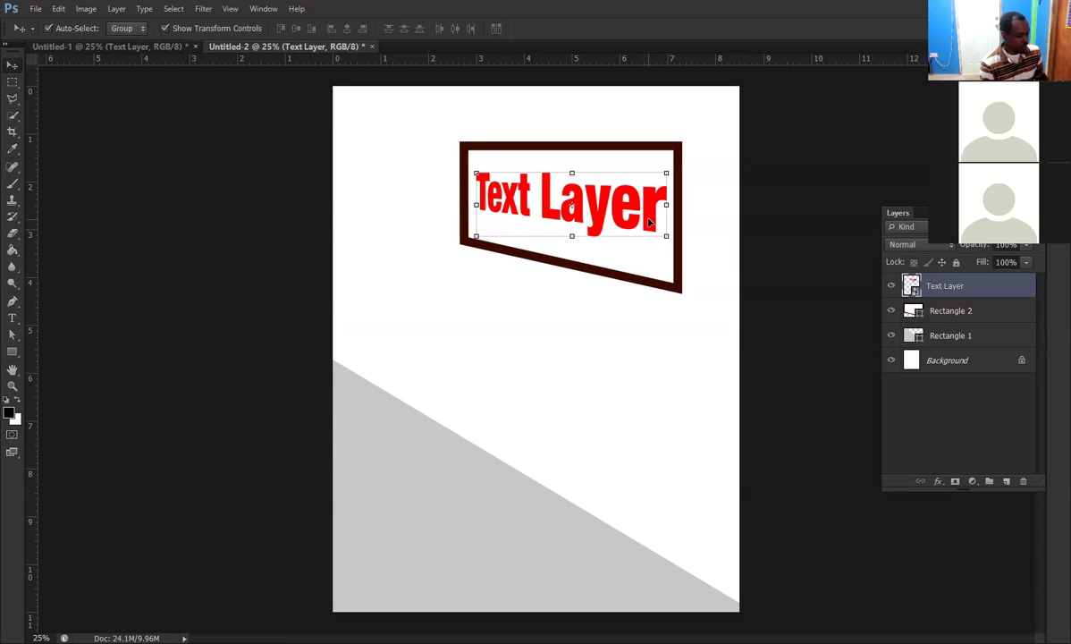
pyautogui.hotkey('ctrl', 'z')
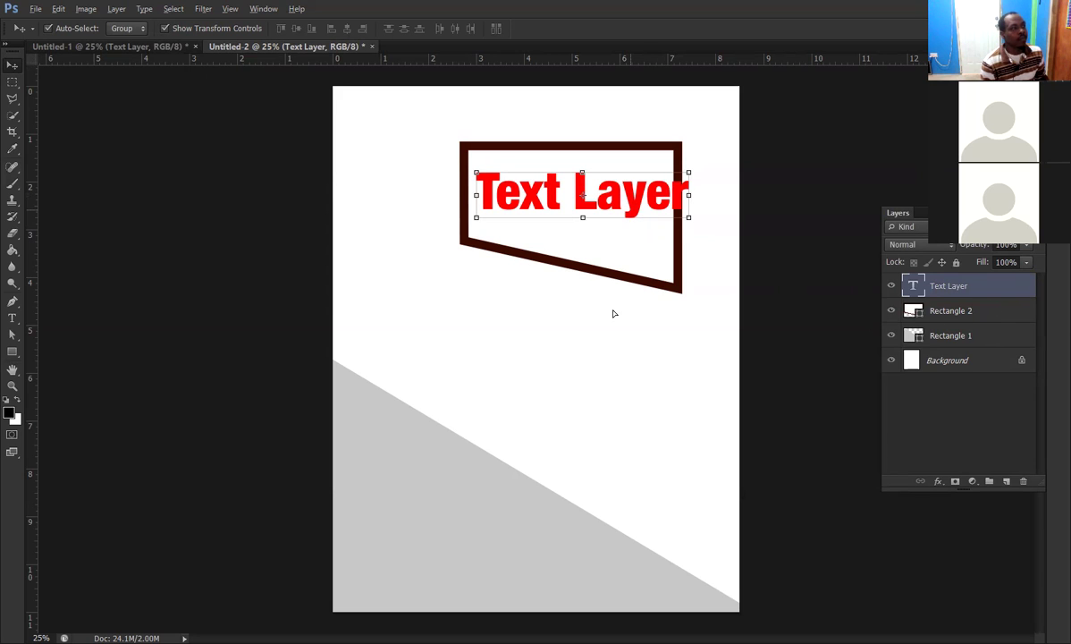
# - Duplicate the live text just below the frame and try an Arc warp with 50% bend on the copy, cancelling the warp
pyautogui.click(58, 9)
pyautogui.moveTo(148, 258)
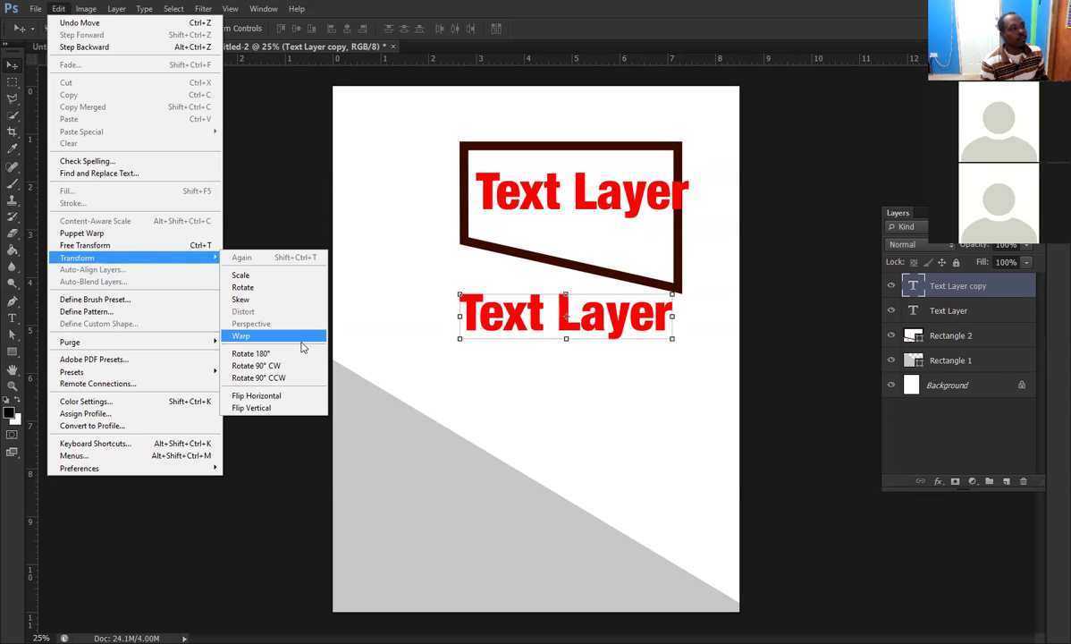
pyautogui.click(298, 338)
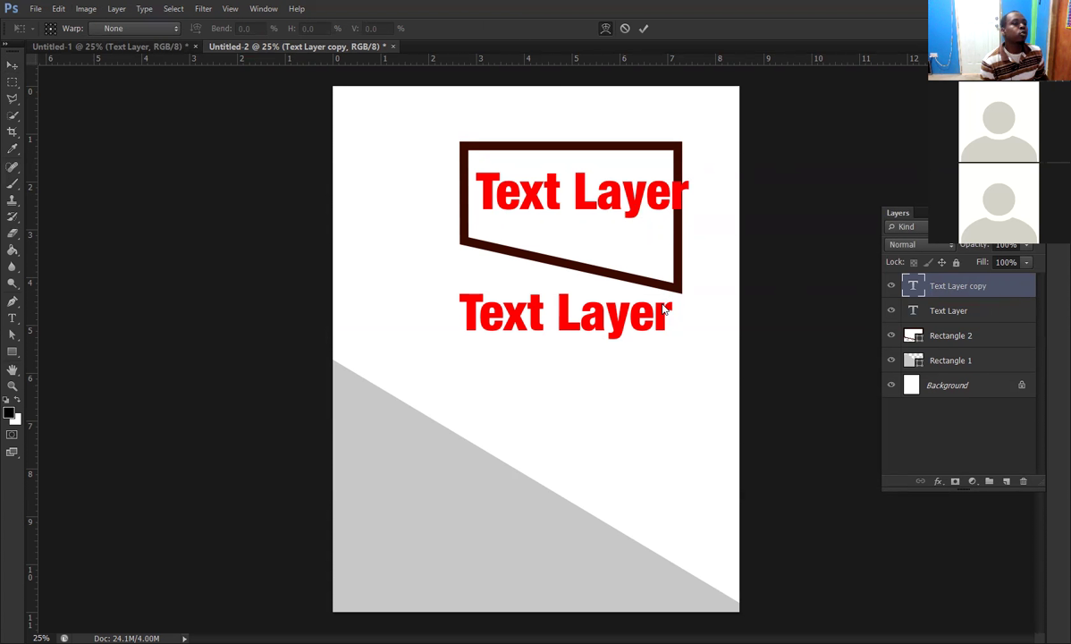
pyautogui.click(165, 29)
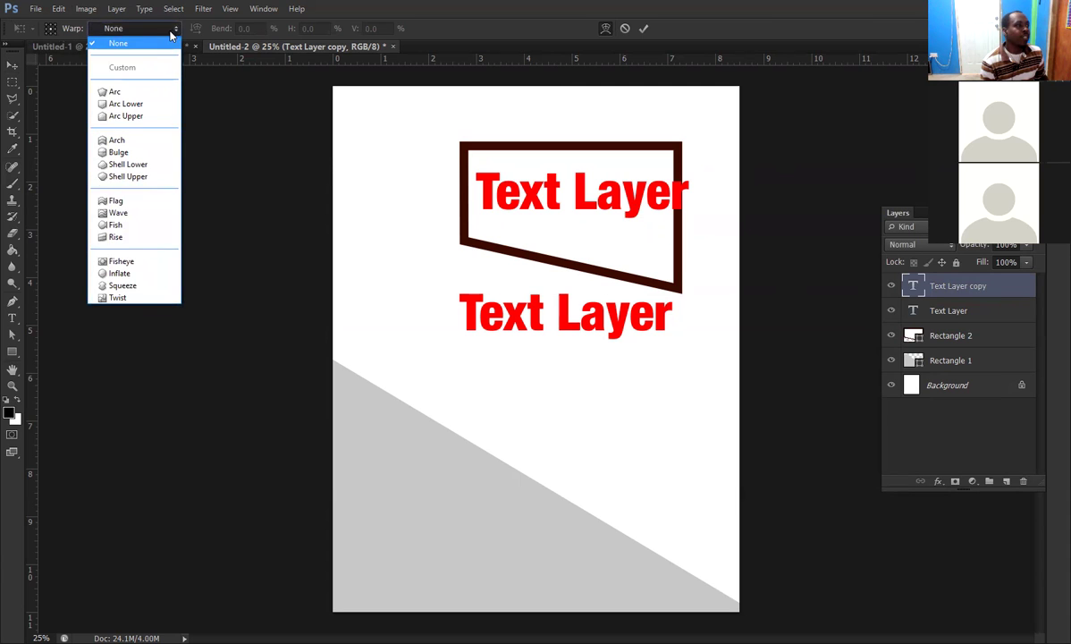
pyautogui.click(144, 91)
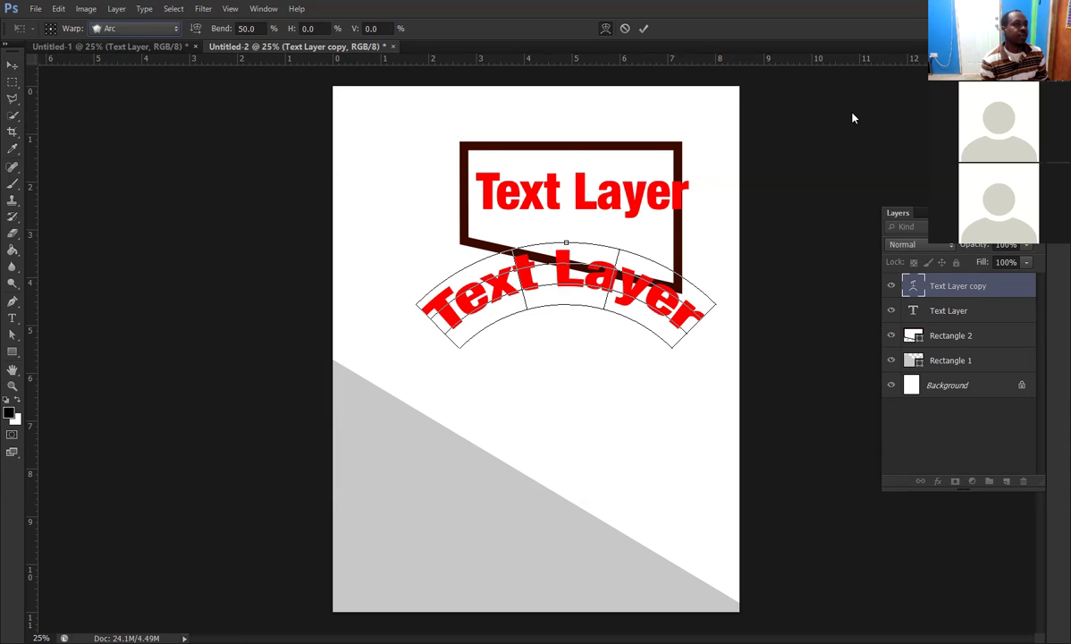
pyautogui.click(624, 29)
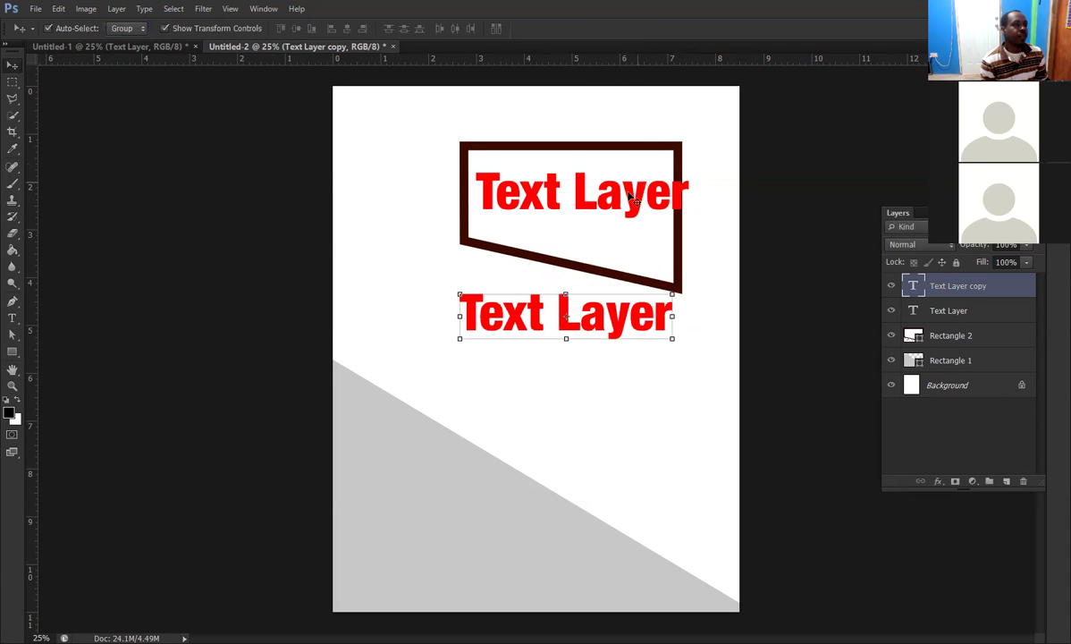
# - Rasterize the type of the Text Layer copy and try a slight Perspective transform that narrows its upper edge
pyautogui.rightClick(962, 288)
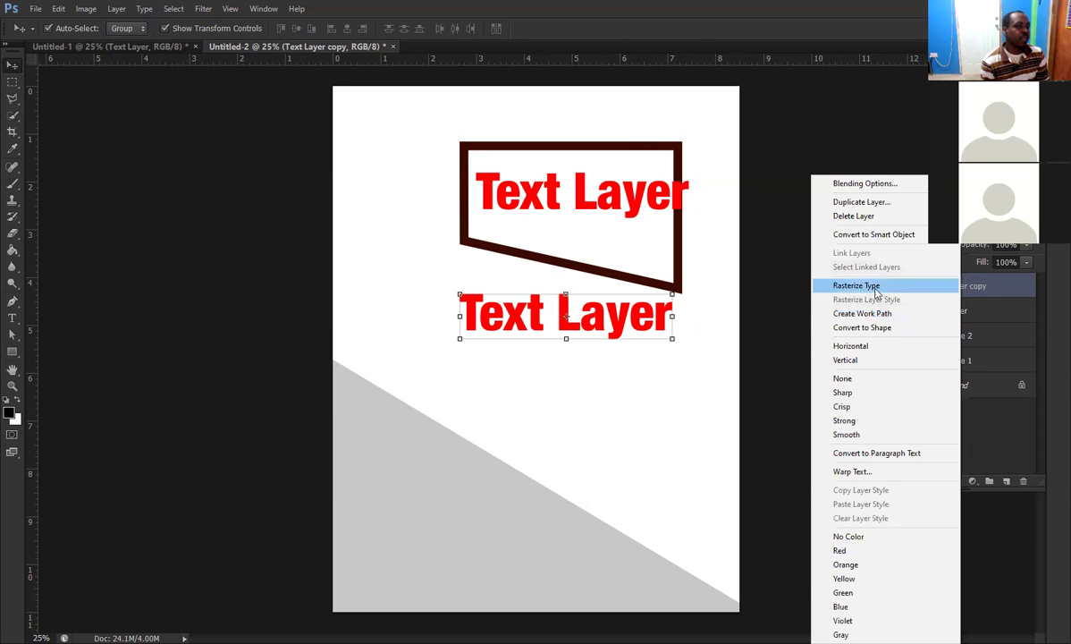
pyautogui.click(853, 285)
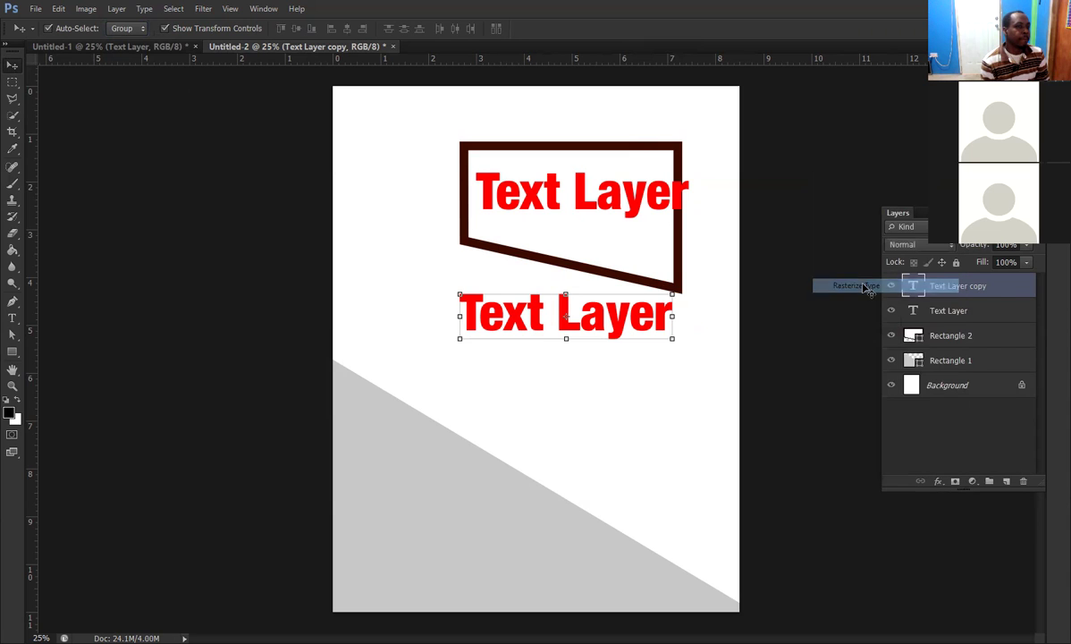
pyautogui.click(59, 9)
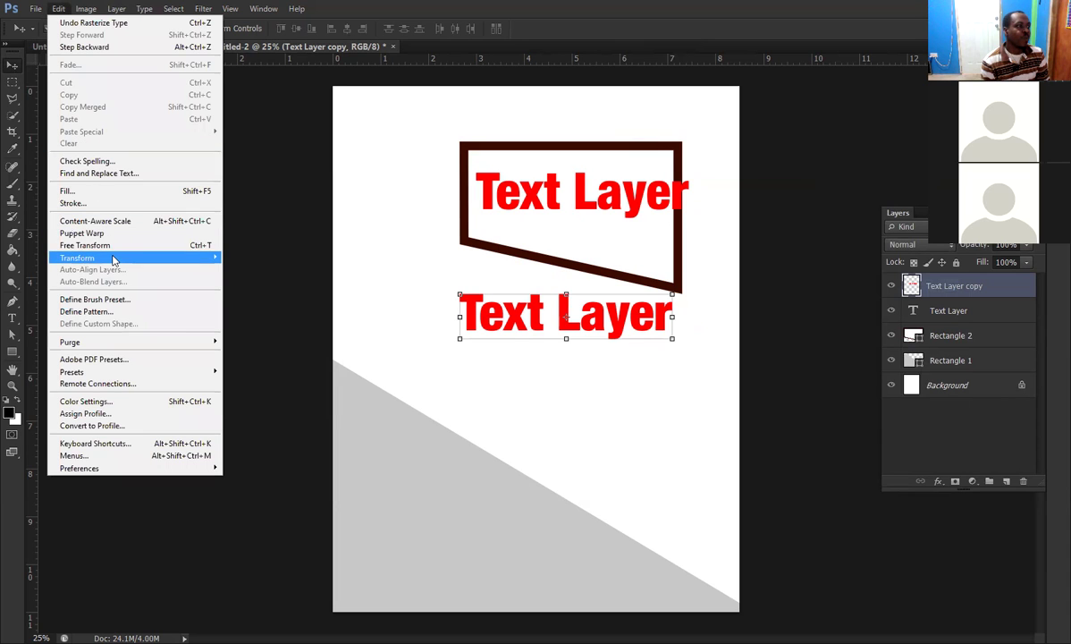
pyautogui.moveTo(166, 256)
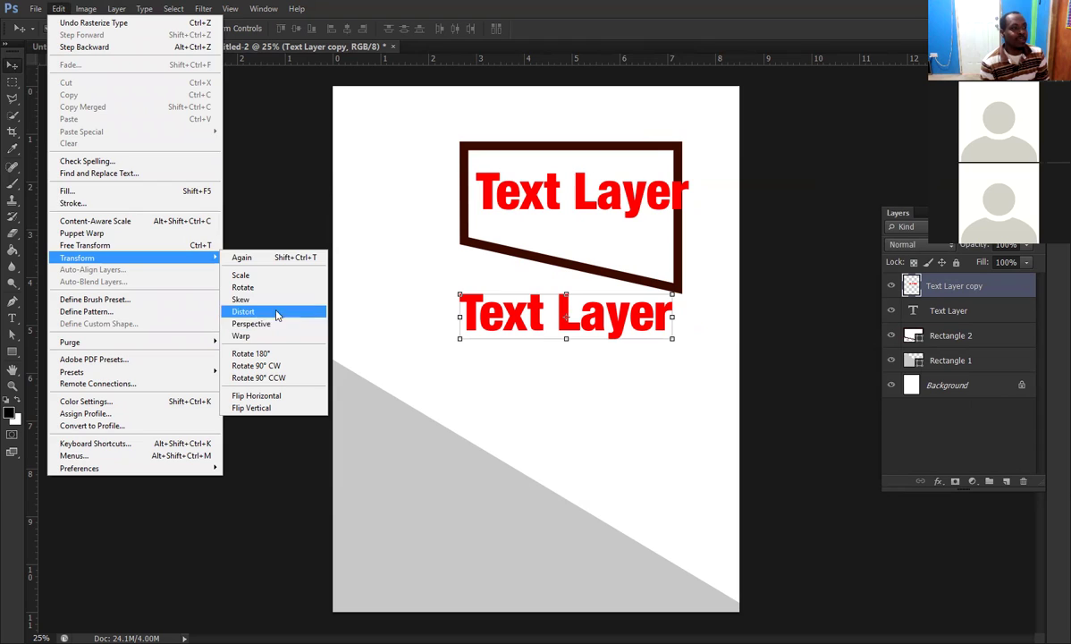
pyautogui.click(280, 324)
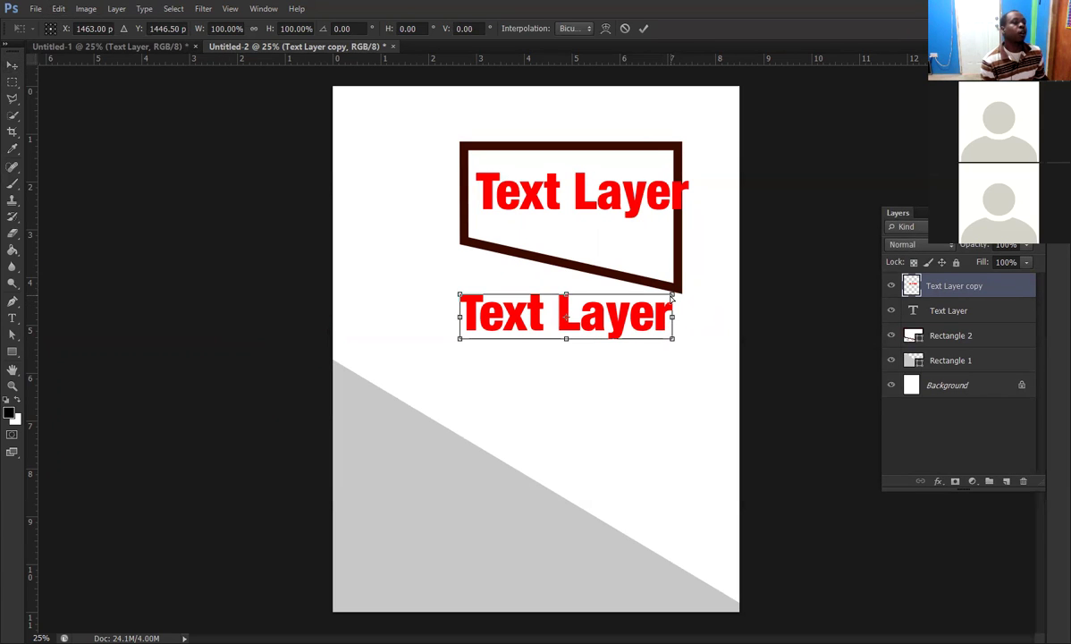
pyautogui.moveTo(671, 295); pyautogui.dragTo(667, 294)
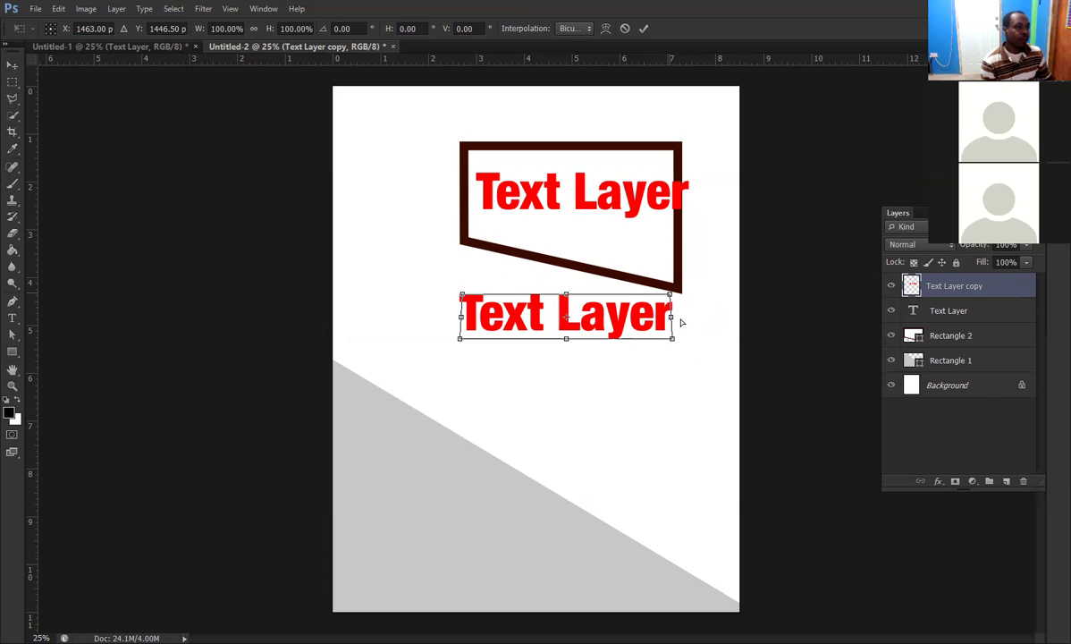
pyautogui.press('Return')
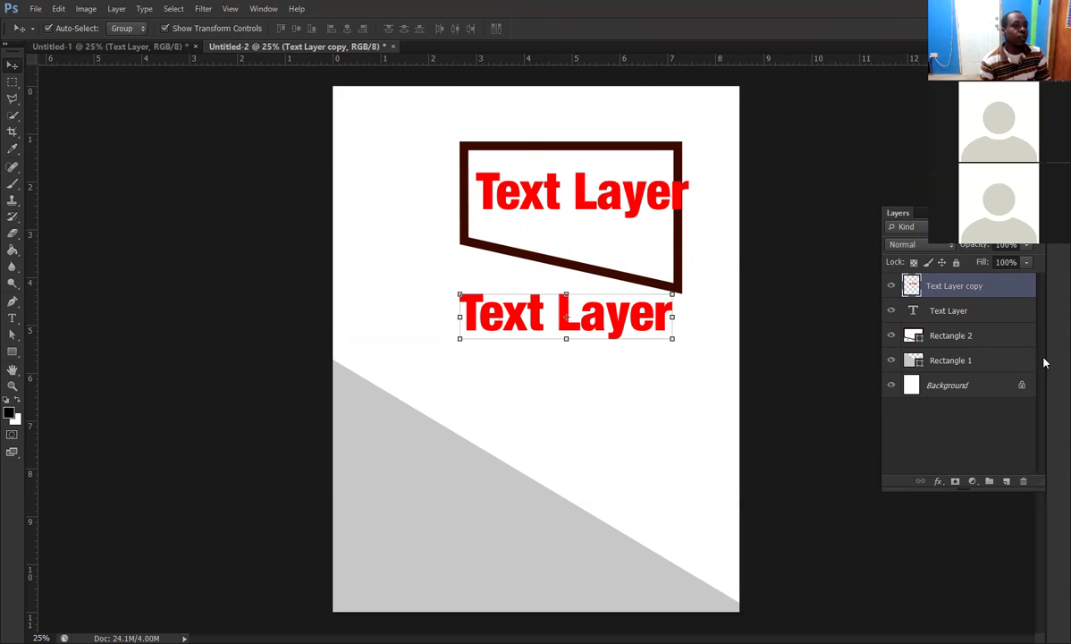
# - Examine which transform operations are available for the live Text Layer inside the frame
pyautogui.click(966, 317)
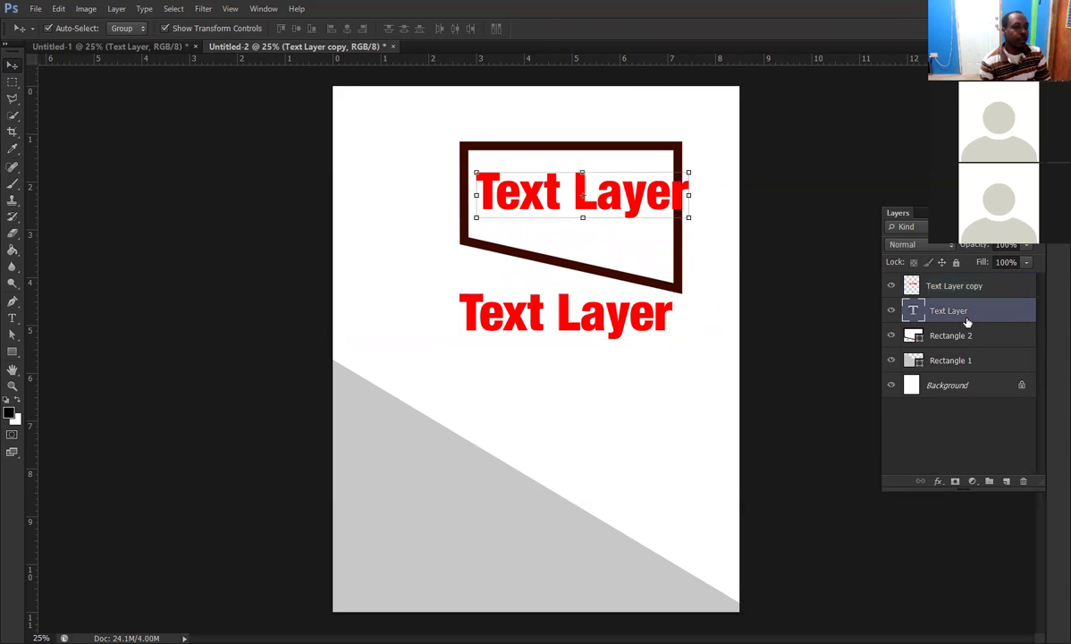
pyautogui.click(59, 13)
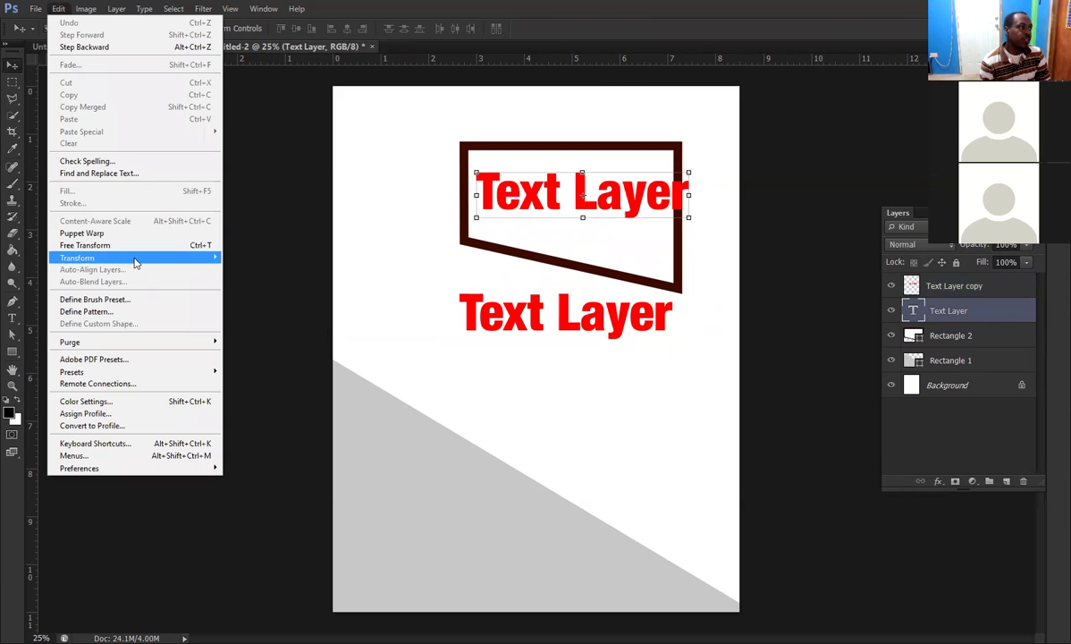
pyautogui.moveTo(134, 259)
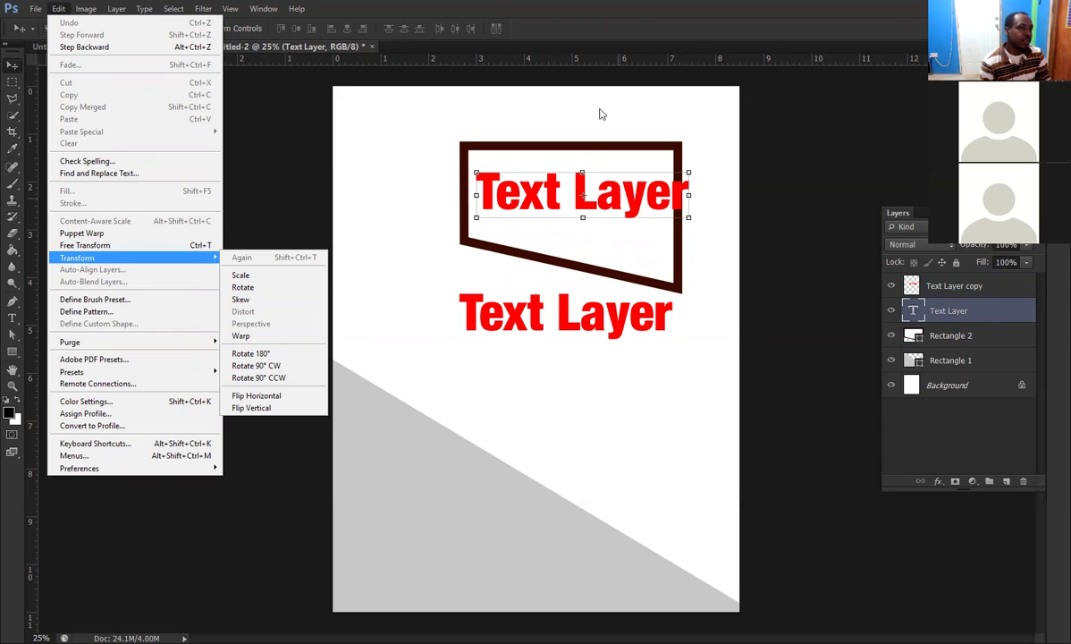
pyautogui.click(54, 9)
pyautogui.click(53, 9)
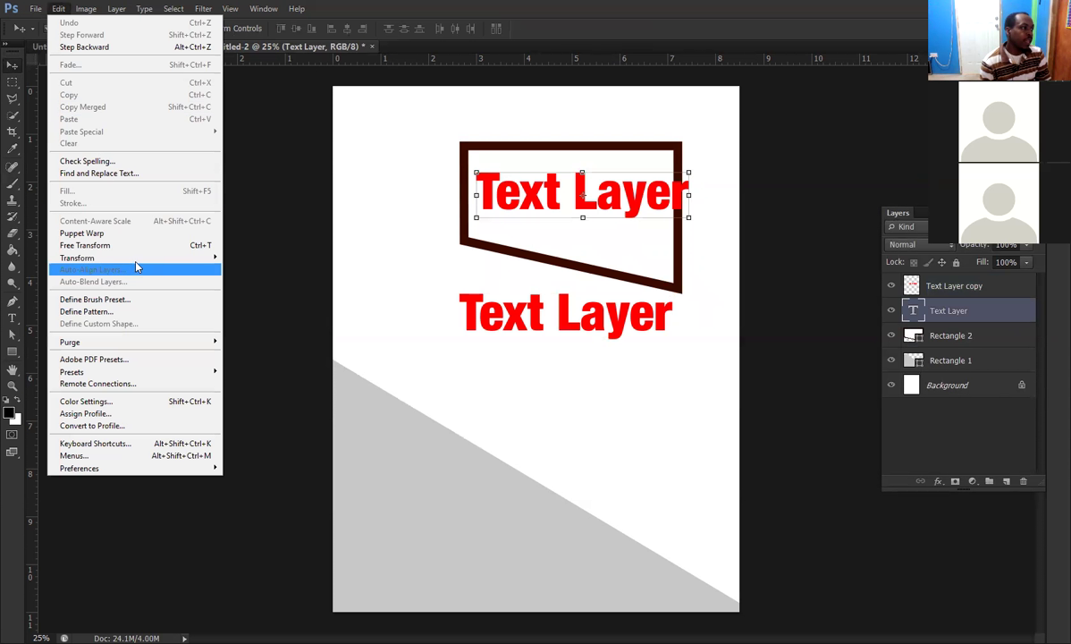
pyautogui.click(662, 338)
# - Replace the rasterized copy with a new duplicate of the live text below the frame, and convert that duplicate to a smart object
pyautogui.click(617, 317)
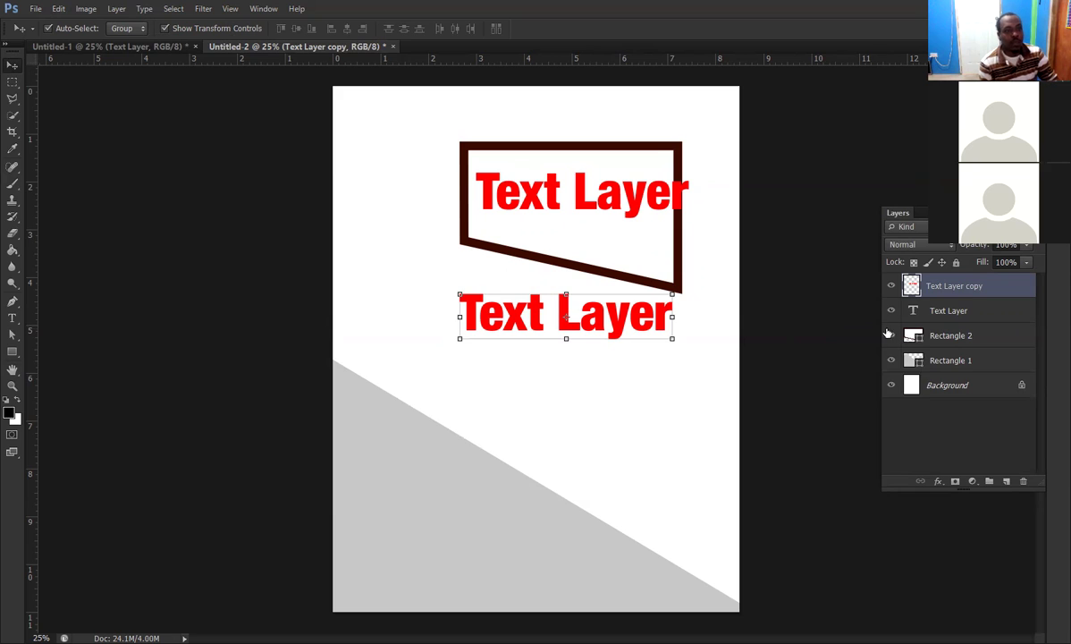
pyautogui.press('Delete')
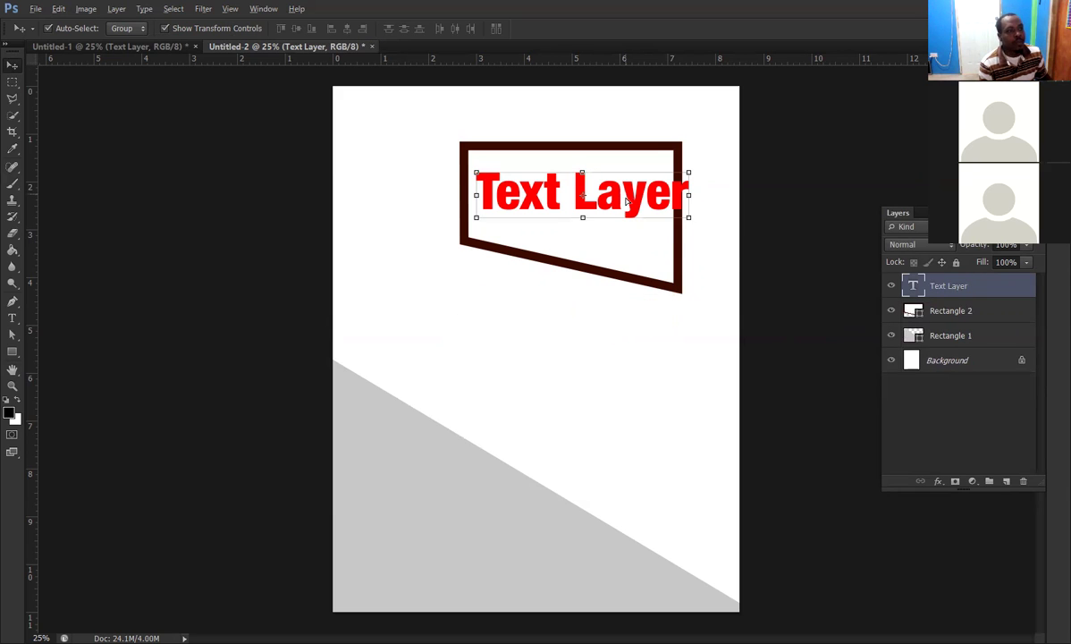
pyautogui.hotkey('ctrl', 'z')
pyautogui.rightClick(919, 285)
pyautogui.click(846, 234)
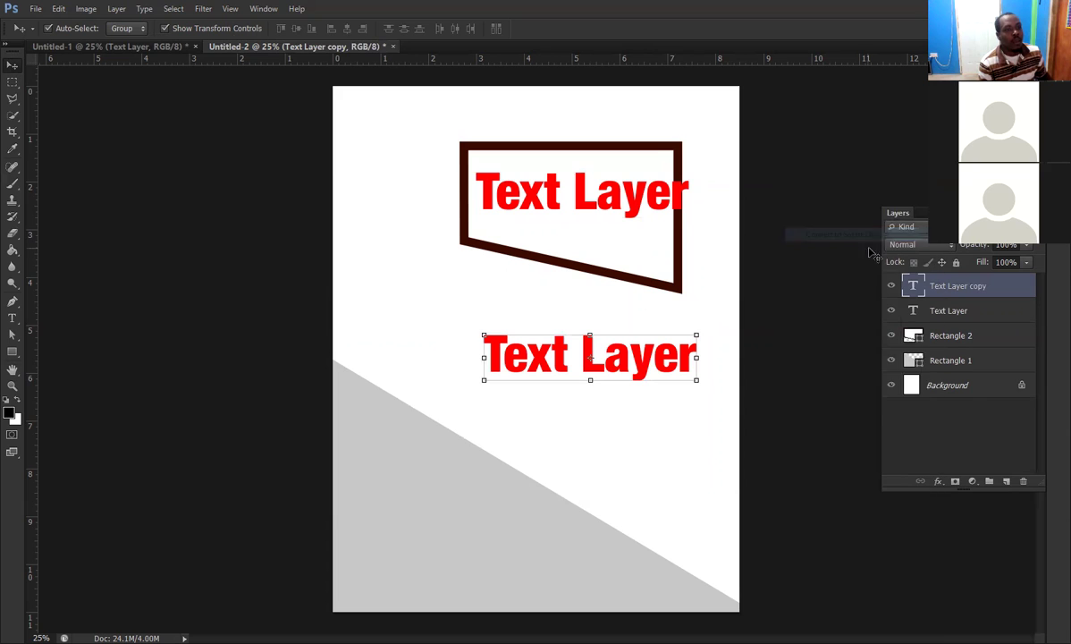
# - Examine which transform operations are available for the Text Layer copy smart object
pyautogui.click(60, 9)
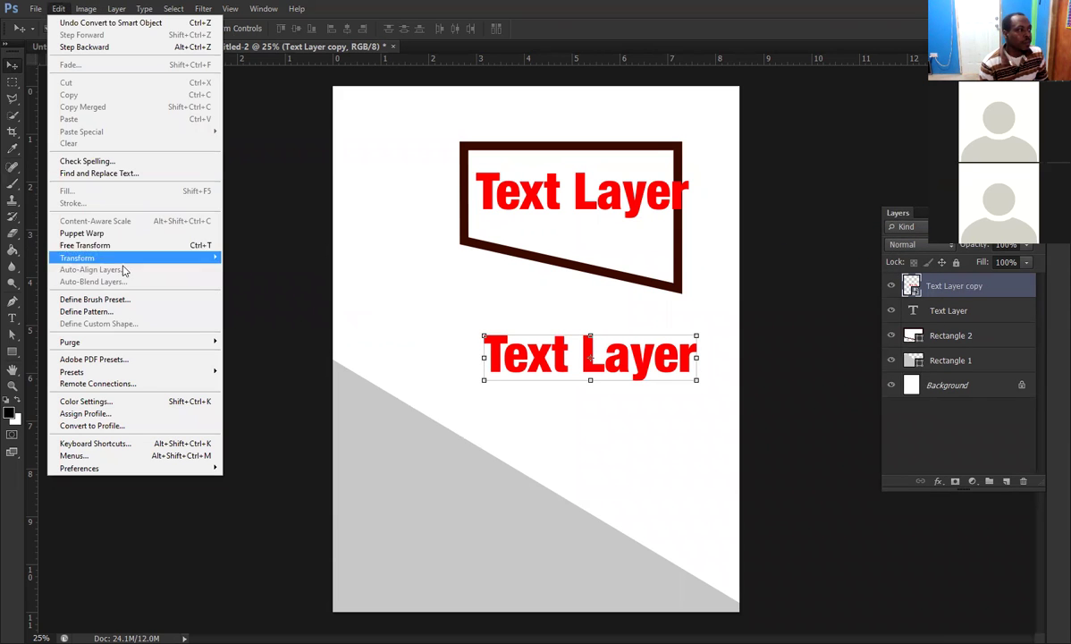
pyautogui.moveTo(125, 257)
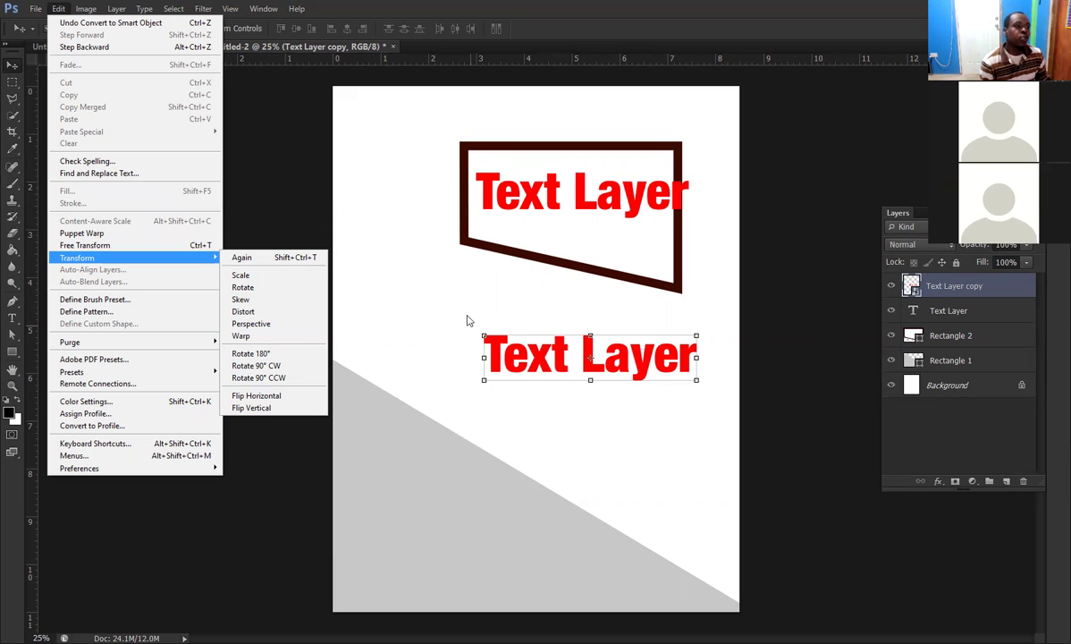
pyautogui.click(451, 282)
pyautogui.click(603, 376)
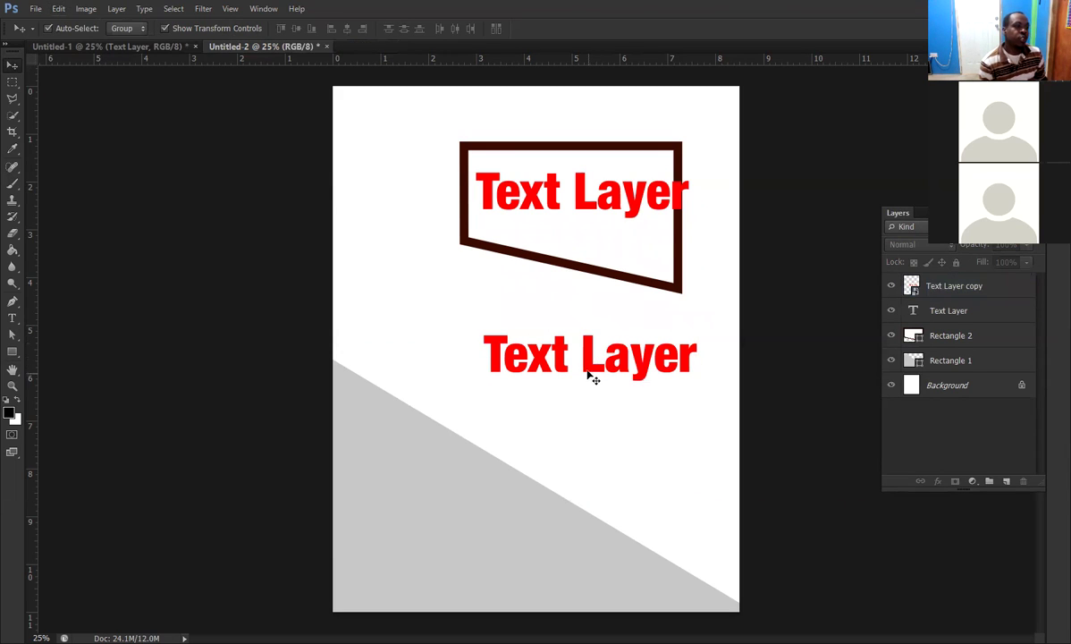
# - Try distorting the smart object copy with Free Transform by pulling its upper-right corner inward and down, and cancel the transform
pyautogui.click(590, 377)
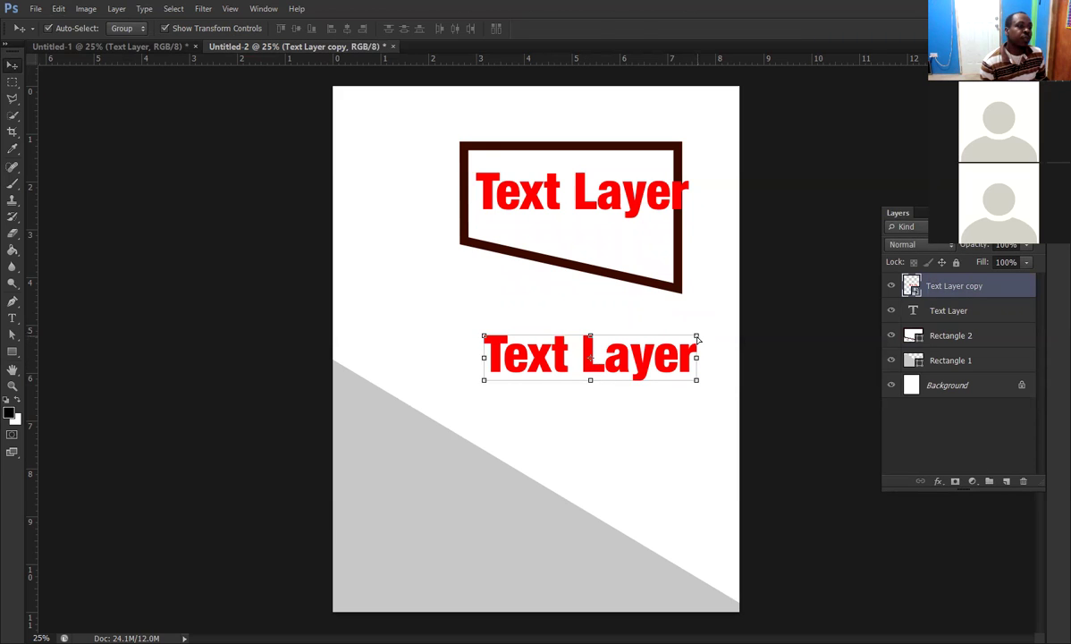
pyautogui.hotkey('ctrl', 't')
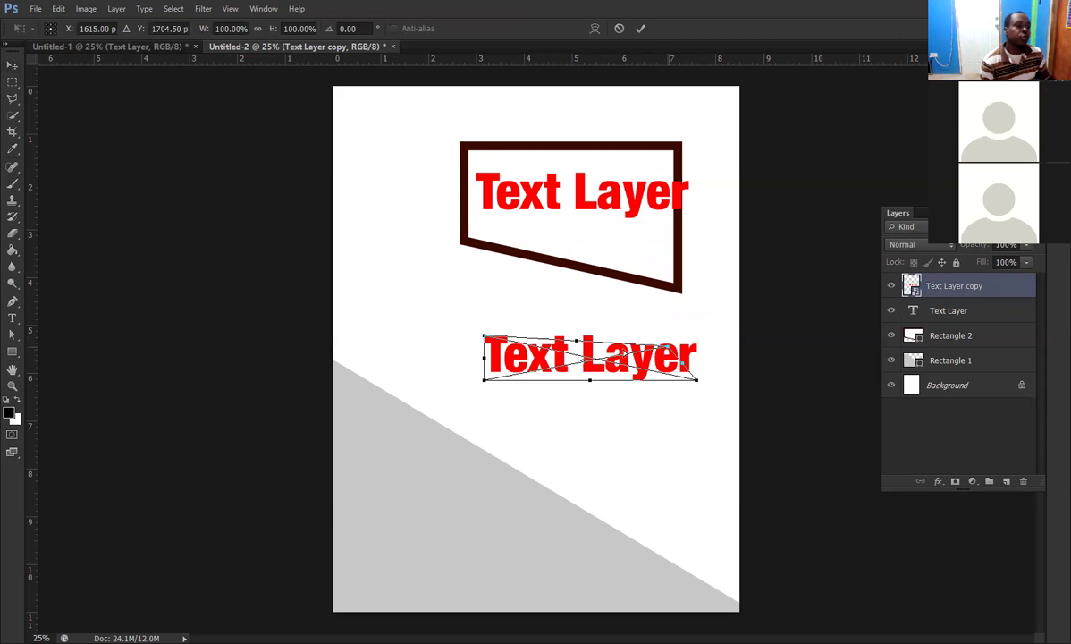
pyautogui.press('Return')
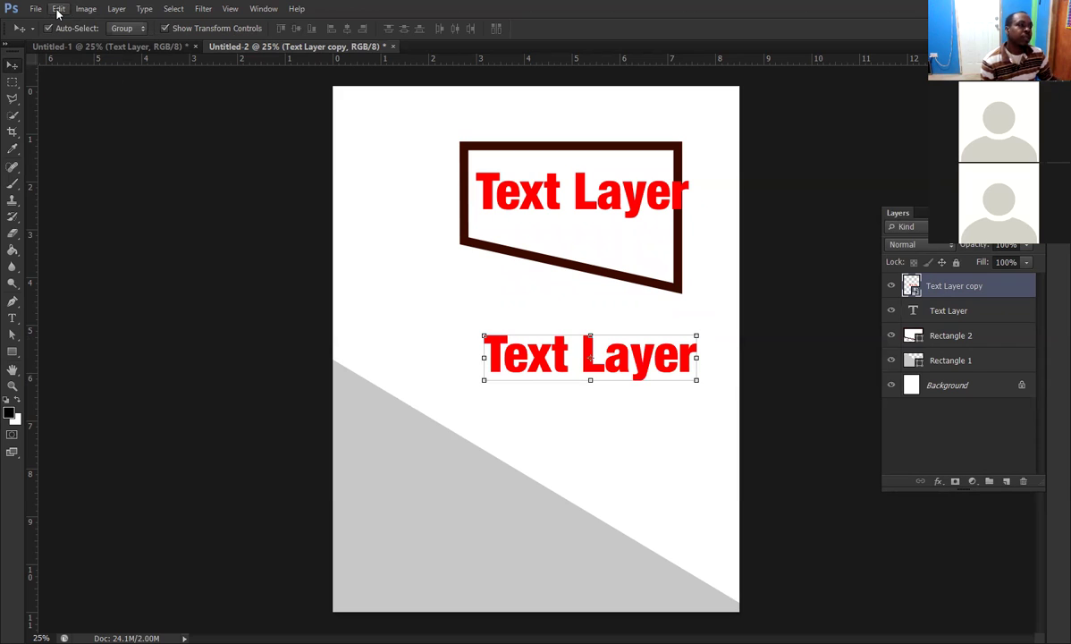
# - Try the Perspective transform on the Text Layer copy smart object from its upper-right and upper-left corners, cancelling each attempt
pyautogui.click(58, 9)
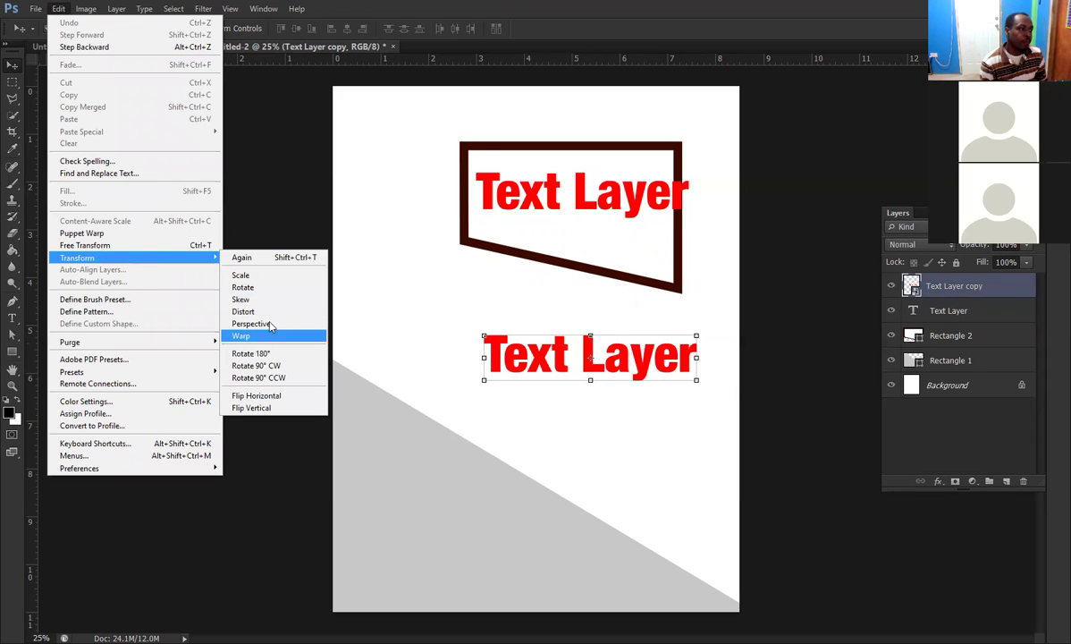
pyautogui.click(255, 304)
pyautogui.moveTo(696, 336); pyautogui.dragTo(698, 402)
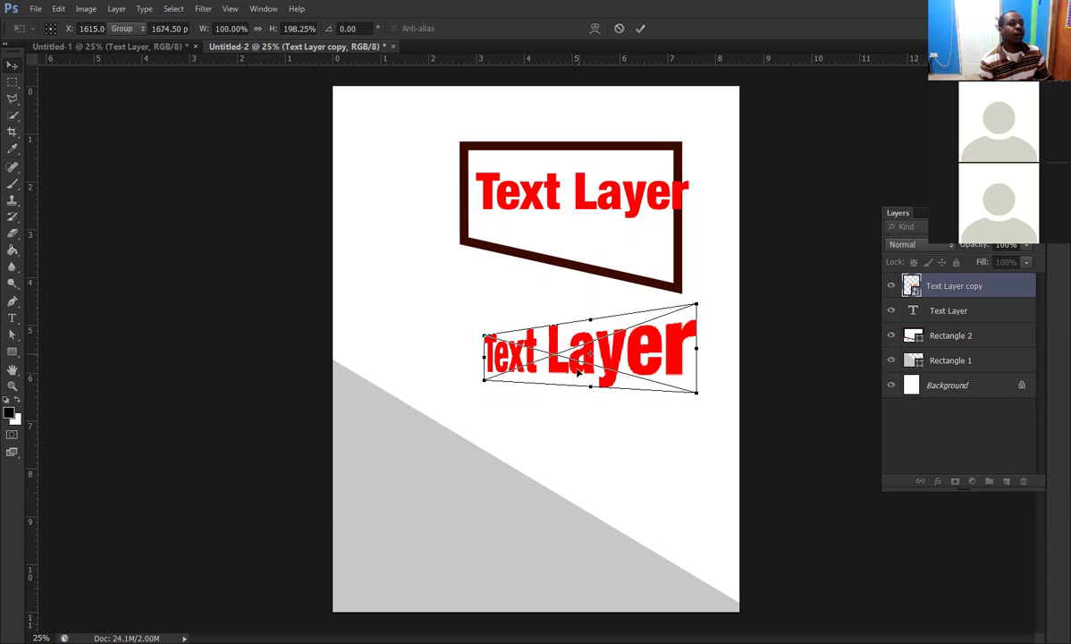
pyautogui.press('Escape')
pyautogui.click(59, 9)
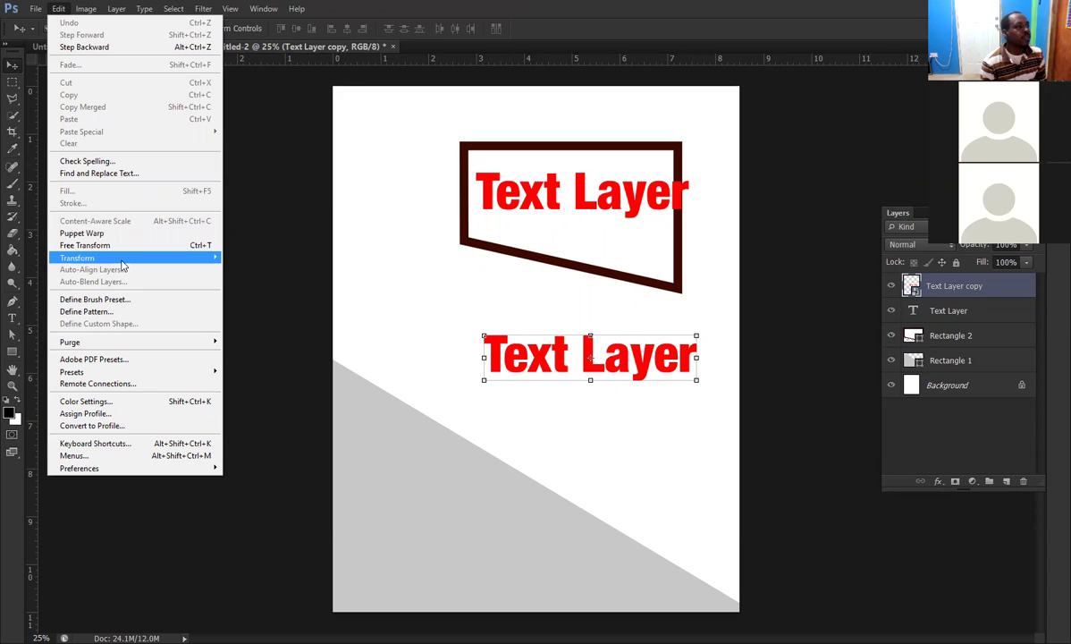
pyautogui.click(273, 303)
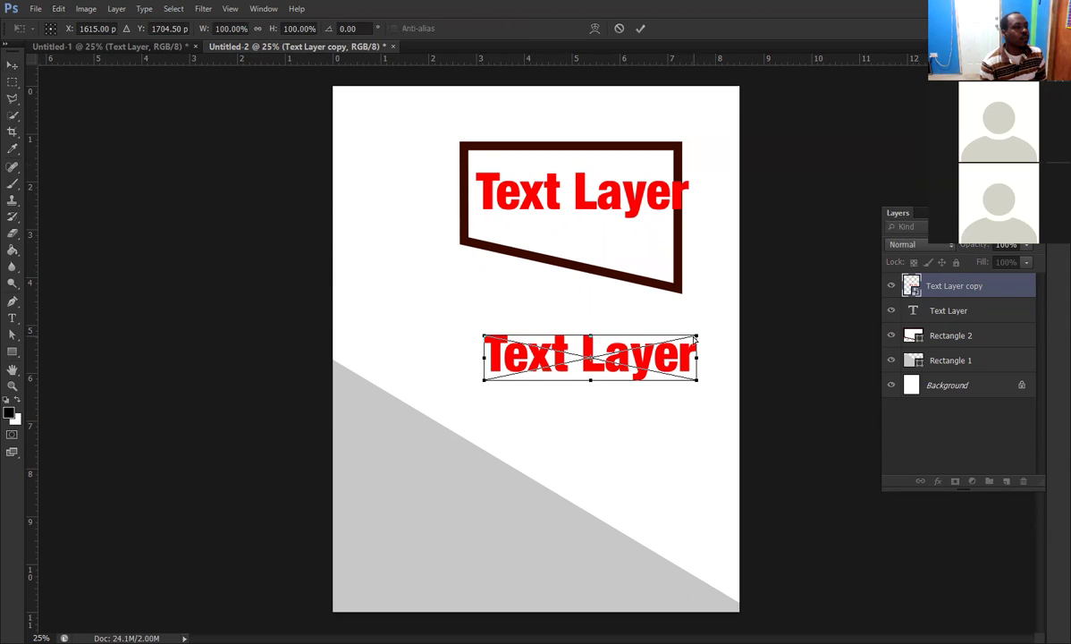
pyautogui.moveTo(700, 338); pyautogui.dragTo(702, 329)
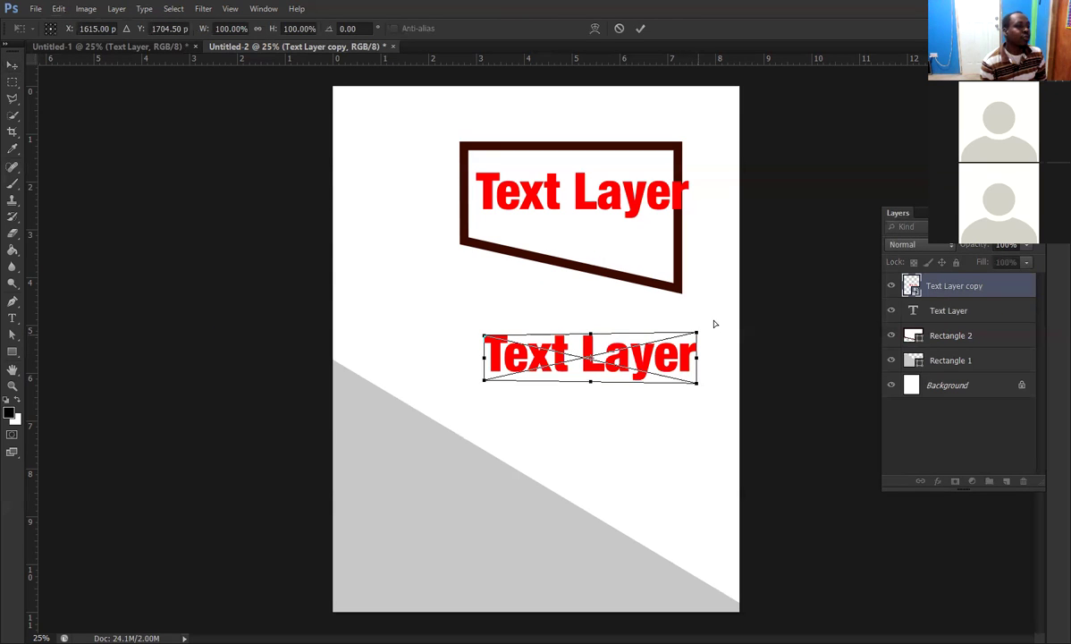
pyautogui.moveTo(484, 332); pyautogui.dragTo(473, 312)
pyautogui.press('Return')
pyautogui.press('Escape')
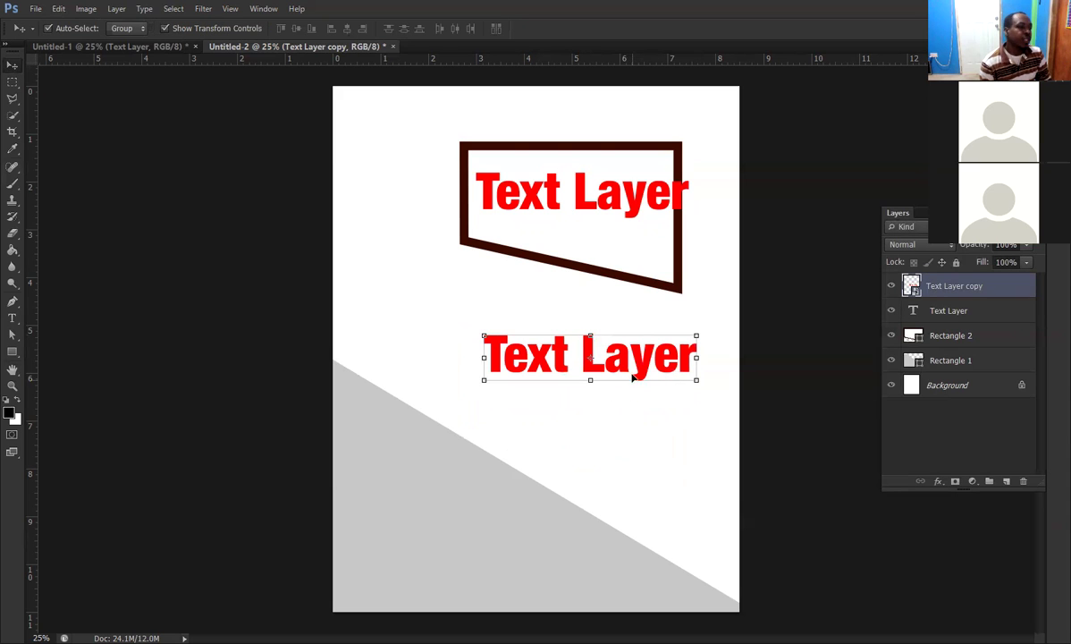
# - Shift the smart object copy left, try distorting it corner by corner with Free Transform, and cancel the transform
pyautogui.moveTo(607, 377); pyautogui.dragTo(561, 377)
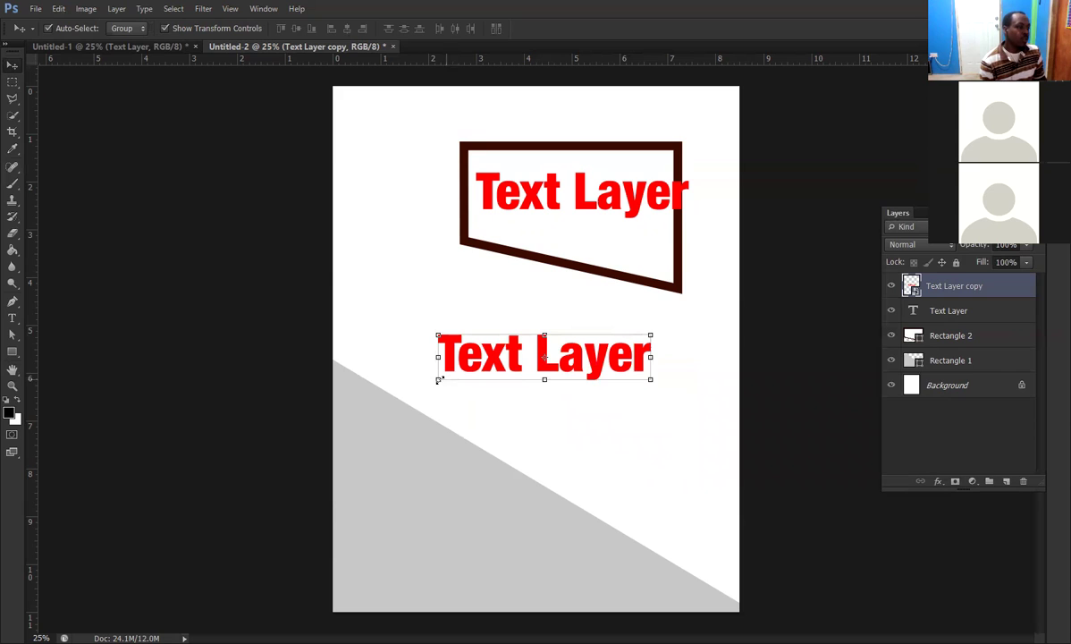
pyautogui.hotkey('ctrl', 't')
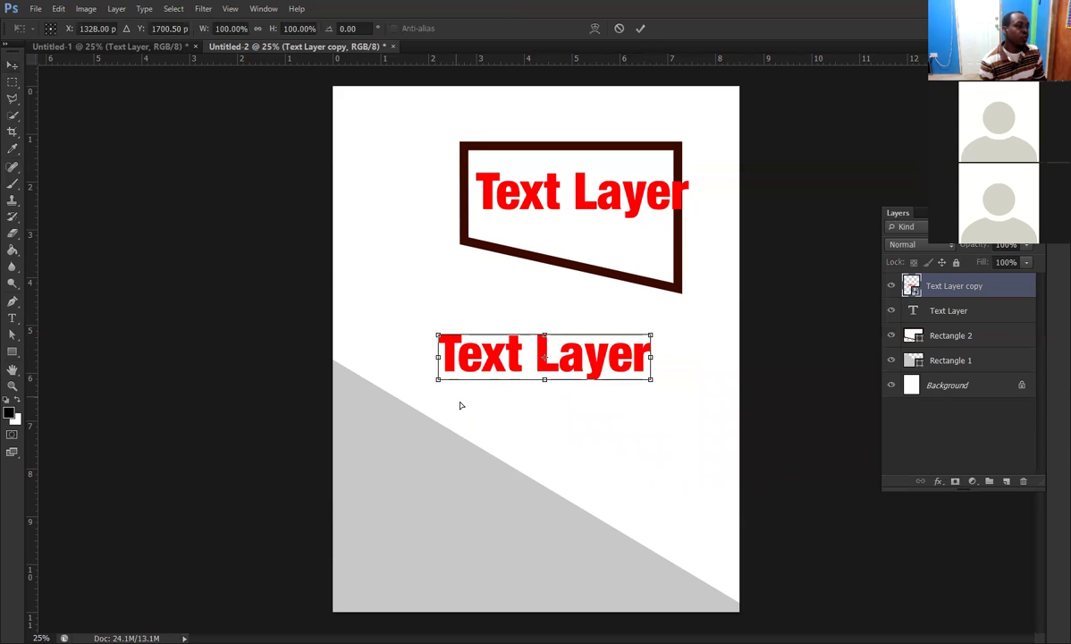
pyautogui.moveTo(468, 412); pyautogui.dragTo(470, 412)
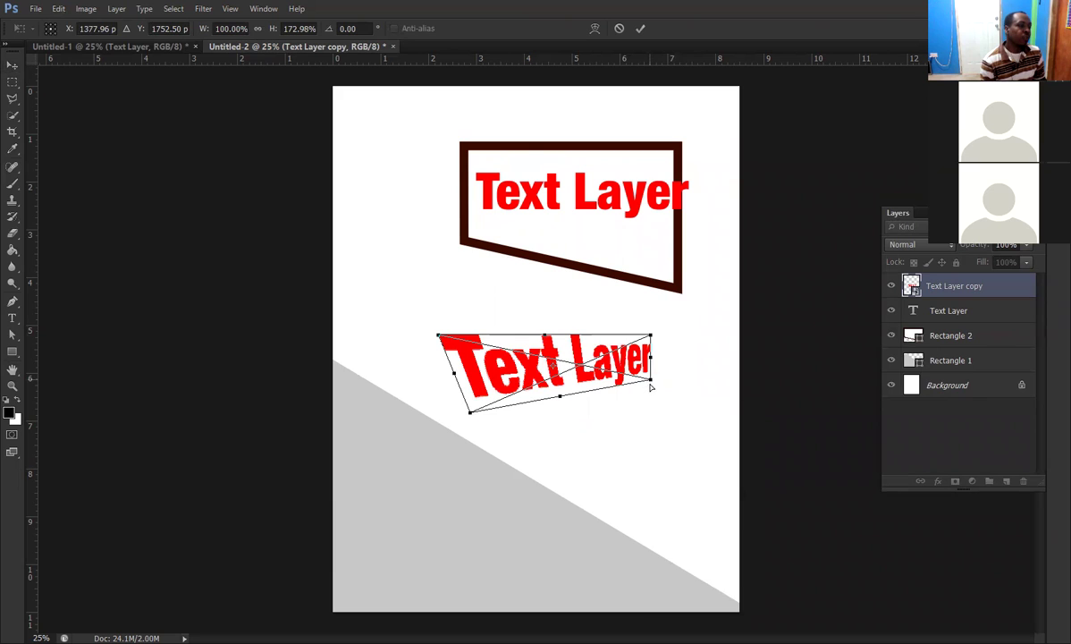
pyautogui.moveTo(652, 381); pyautogui.dragTo(616, 409)
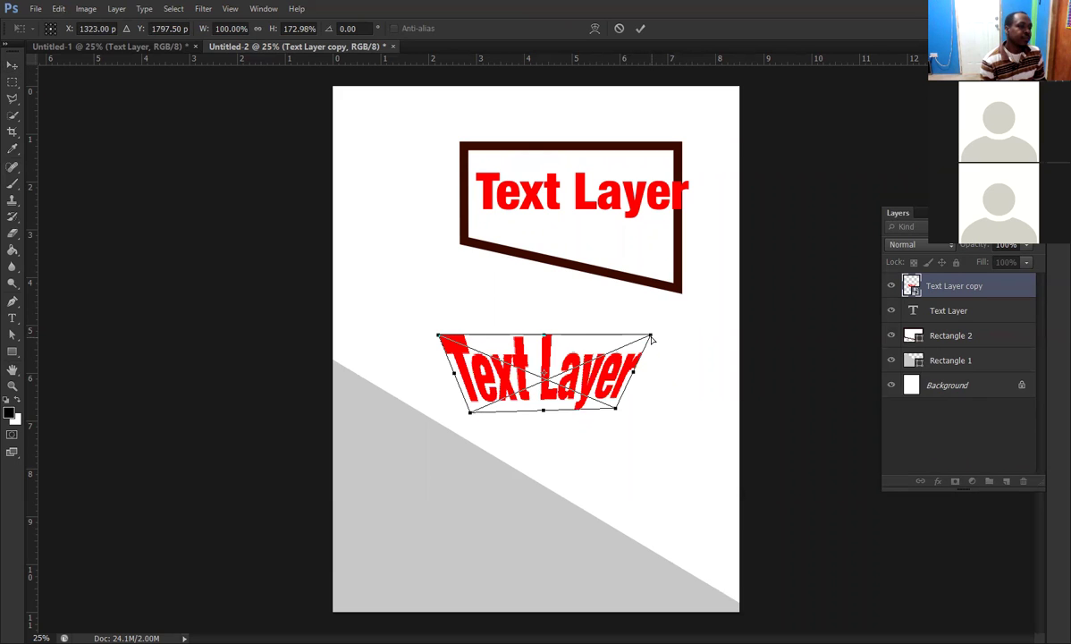
pyautogui.moveTo(661, 336); pyautogui.dragTo(662, 335)
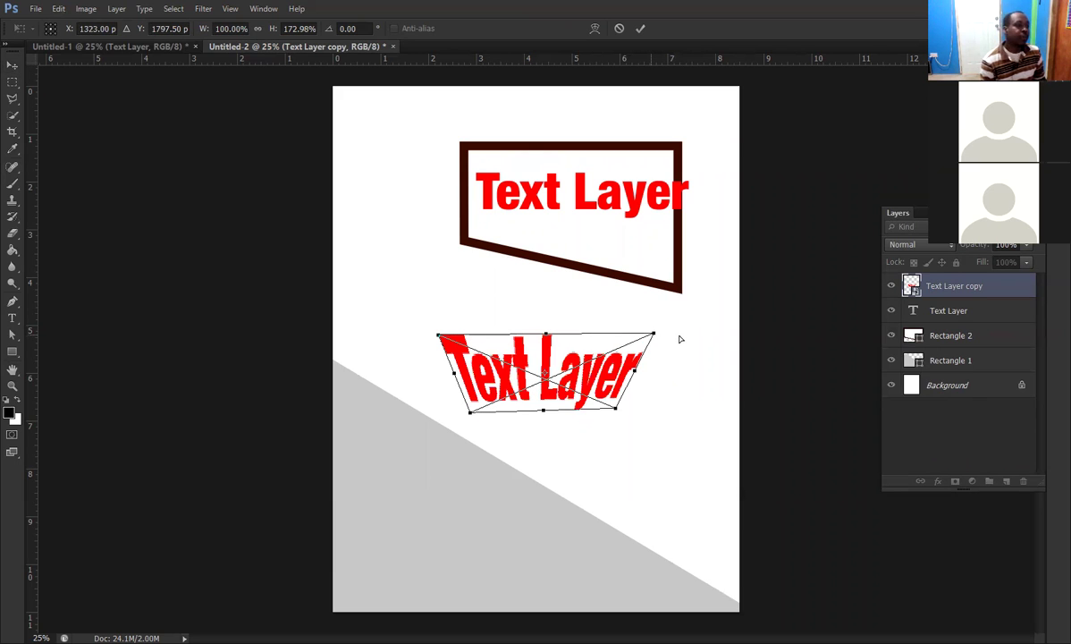
pyautogui.moveTo(441, 329)
pyautogui.mouseDown()
pyautogui.moveTo(439, 339)
pyautogui.moveTo(427, 325)
pyautogui.mouseUp()
pyautogui.press('Escape')
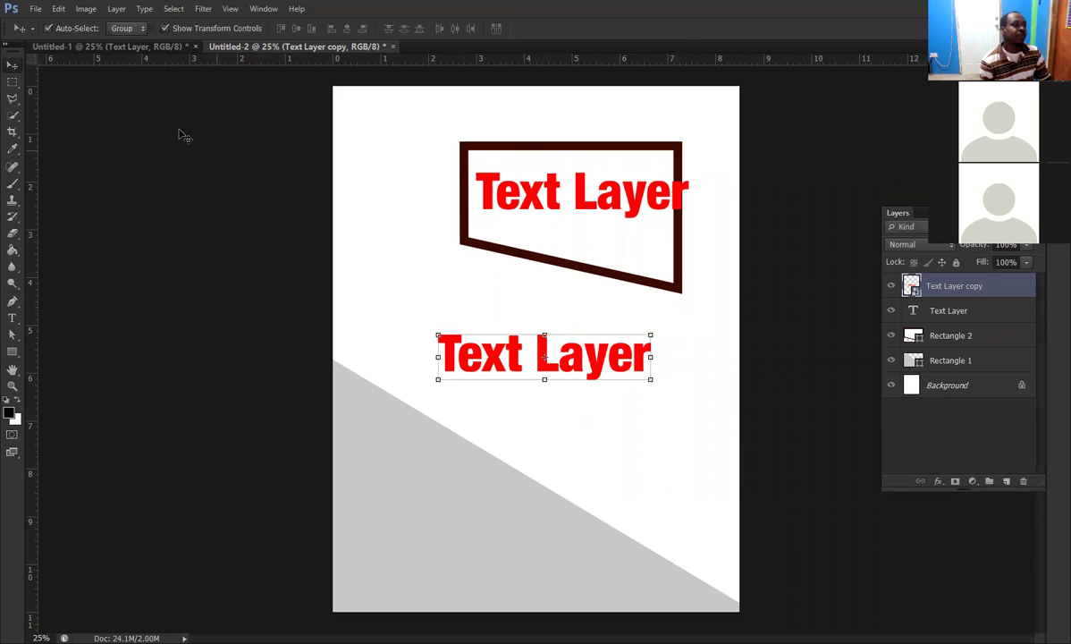
# - Try narrowing the live Text Layer inside the frame to about 90% width with a vertical skew of about 8°, and cancel the transform
pyautogui.click(58, 9)
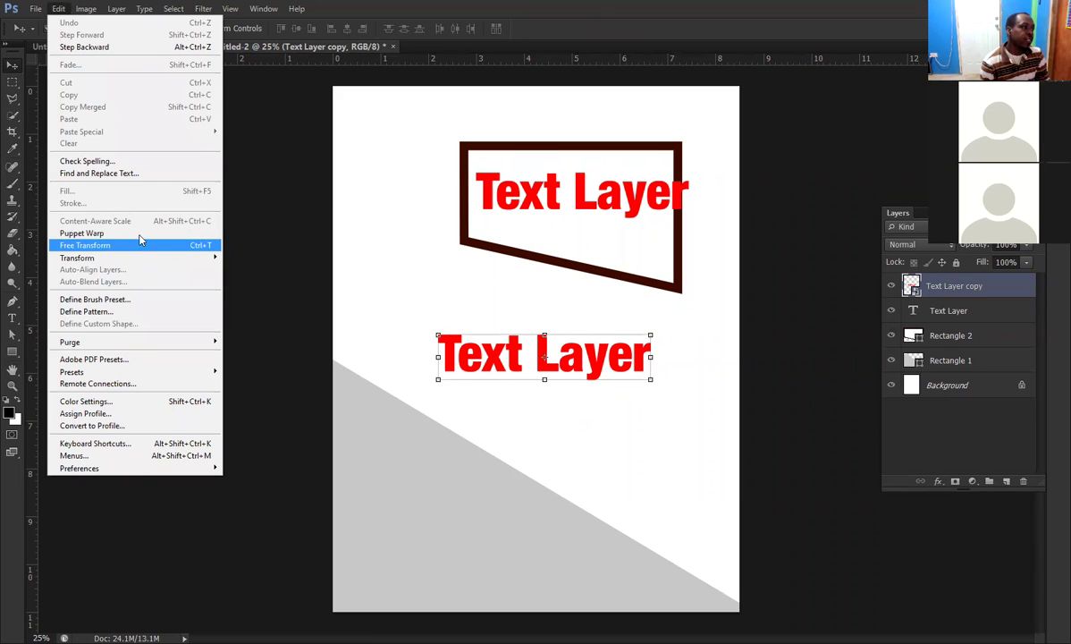
pyautogui.click(599, 333)
pyautogui.click(595, 196)
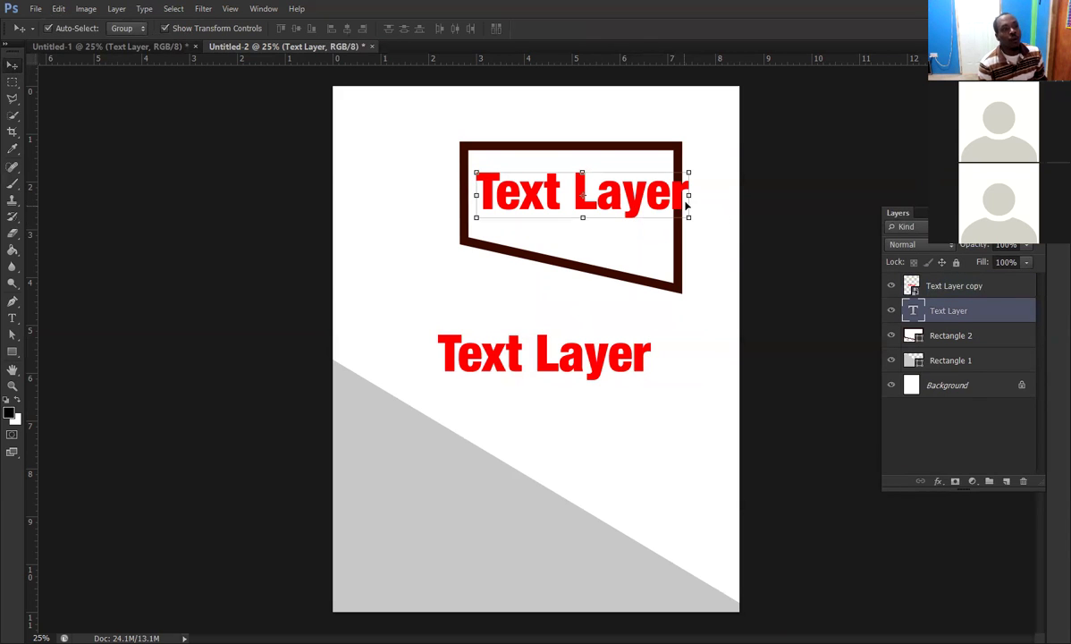
pyautogui.moveTo(688, 195)
pyautogui.mouseDown()
pyautogui.moveTo(667, 239)
pyautogui.moveTo(668, 198)
pyautogui.mouseUp()
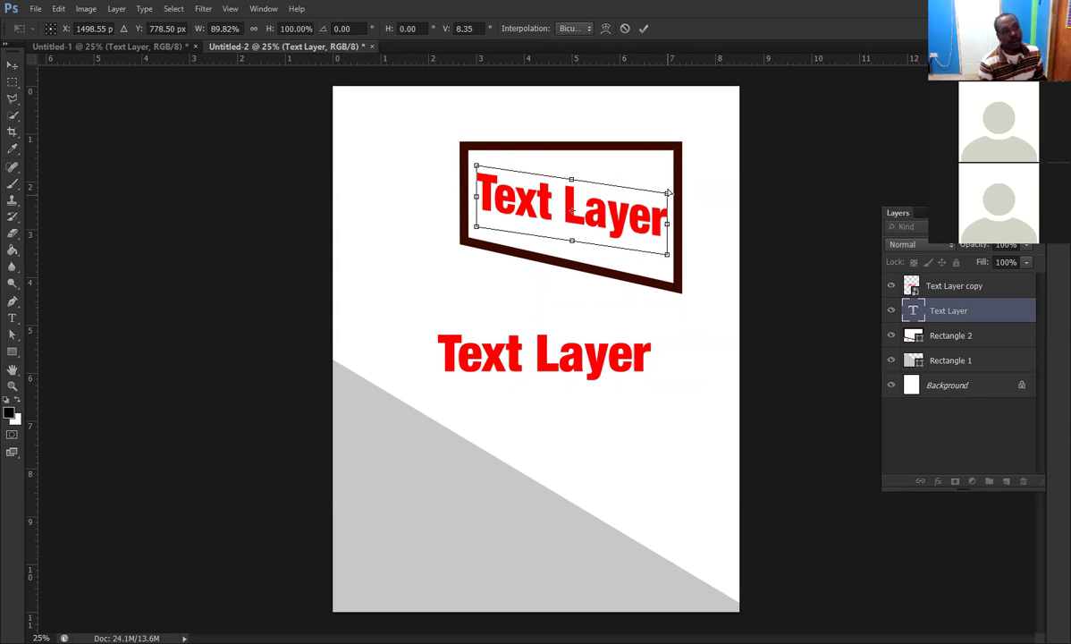
pyautogui.press('Escape')
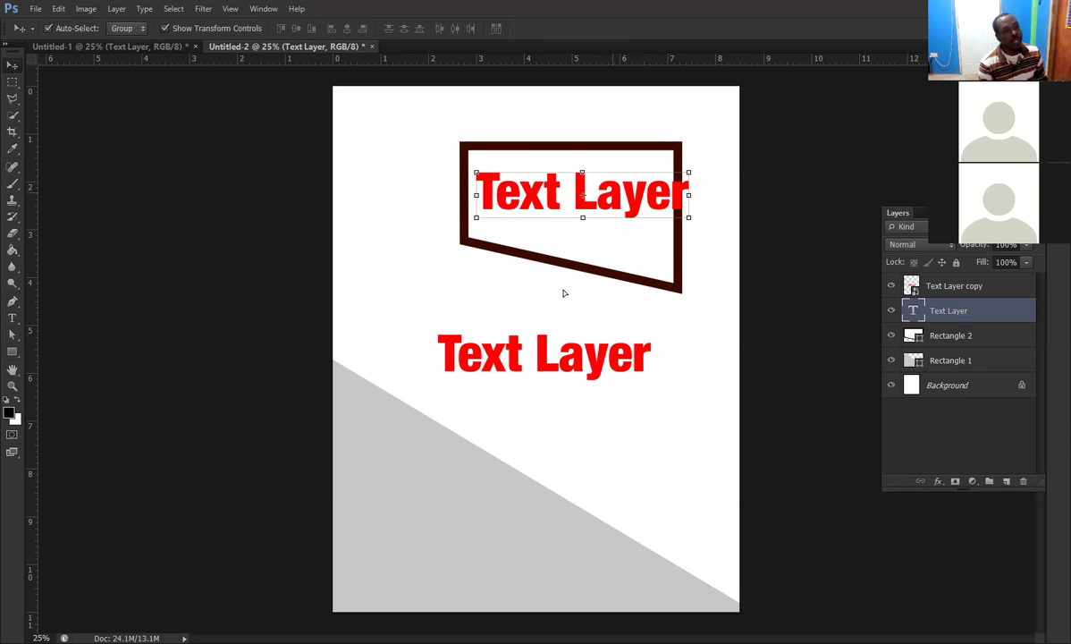
# - Swap the live text out of the frame for the smart object copy, and distort the copy to follow the frame's sloped lower edge
pyautogui.moveTo(688, 177); pyautogui.dragTo(603, 297)
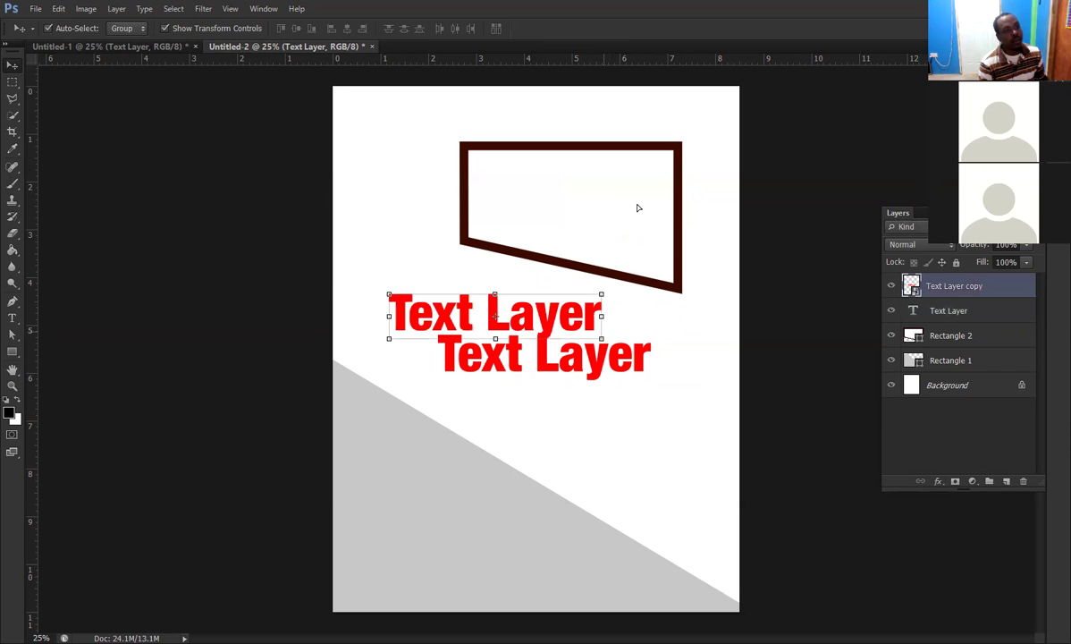
pyautogui.hotkey('ctrl', 'z')
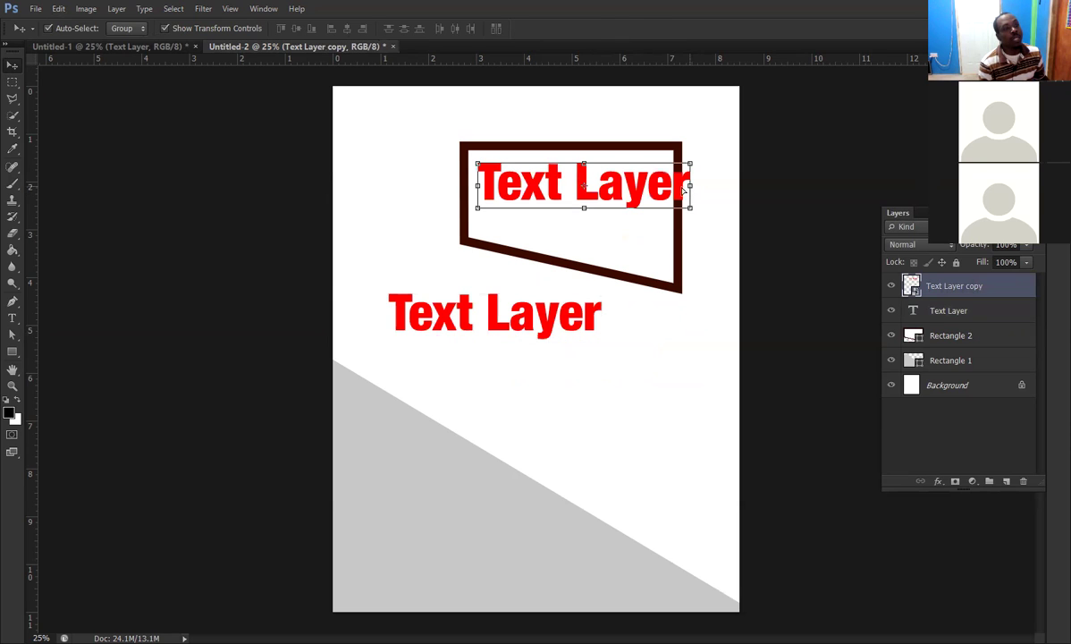
pyautogui.hotkey('ctrl', 't')
pyautogui.moveTo(672, 208); pyautogui.dragTo(665, 213)
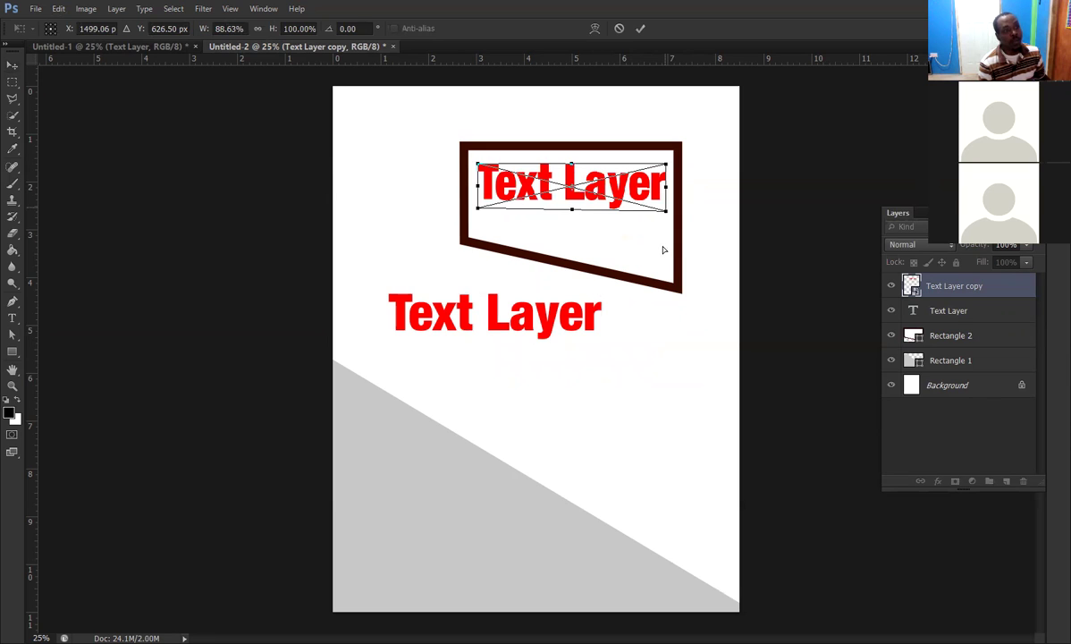
pyautogui.moveTo(663, 249); pyautogui.dragTo(664, 230)
pyautogui.press('Return')
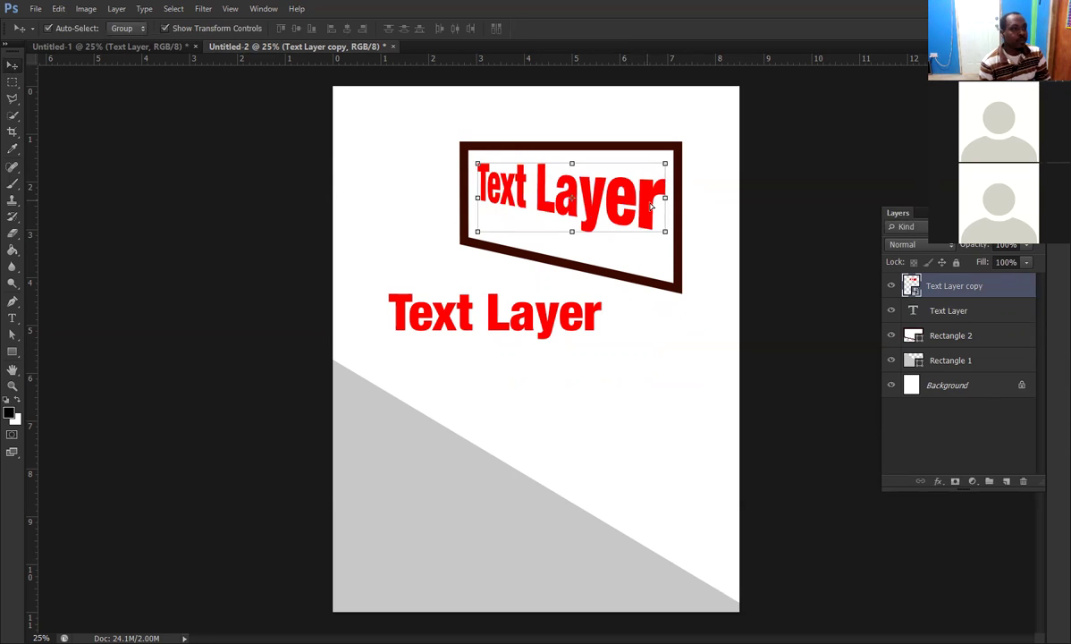
pyautogui.click(707, 289)
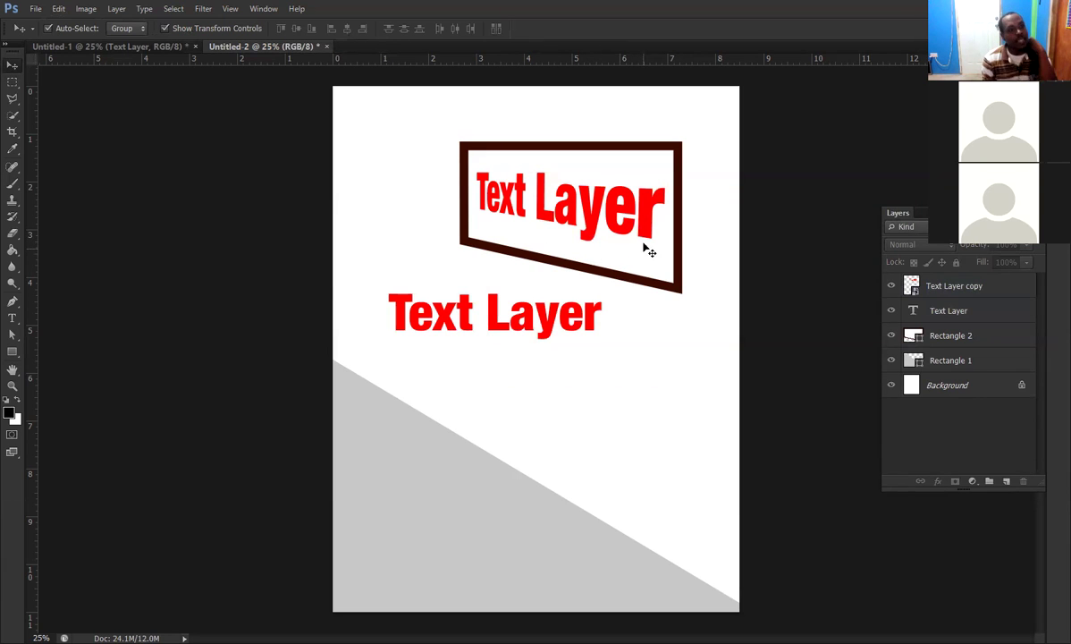
# - Open the contents of the Text Layer copy smart object for editing
pyautogui.click(529, 213)
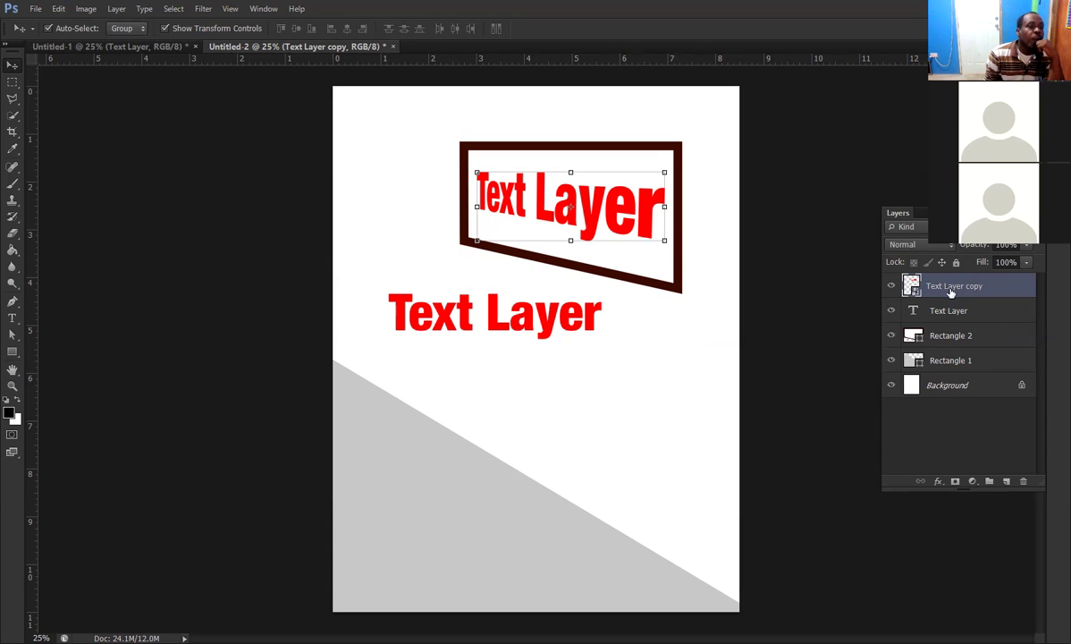
pyautogui.rightClick(933, 292)
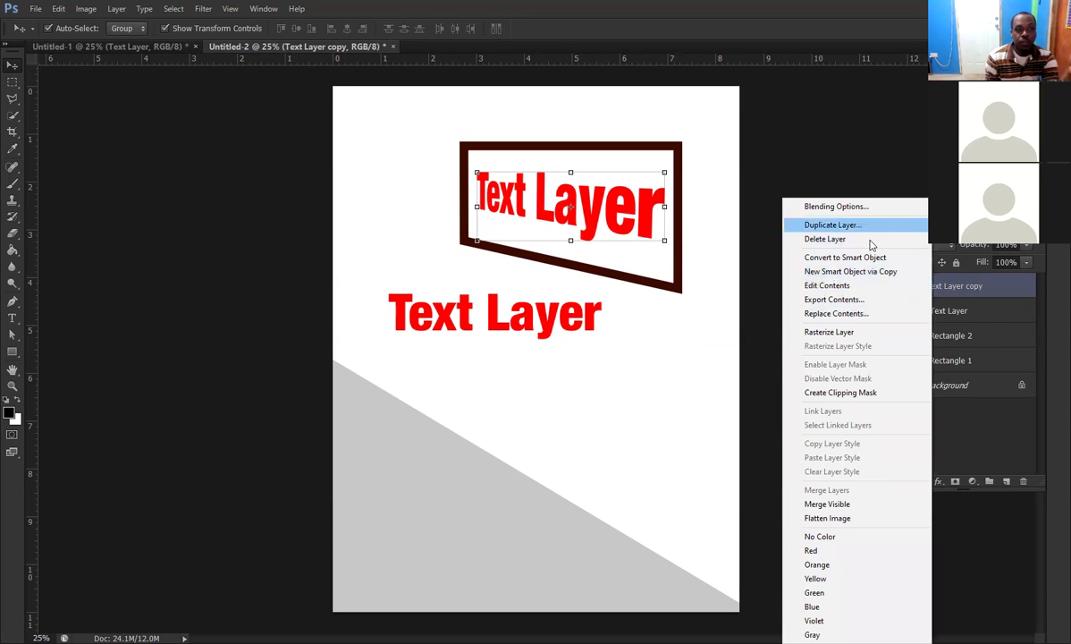
pyautogui.click(936, 288)
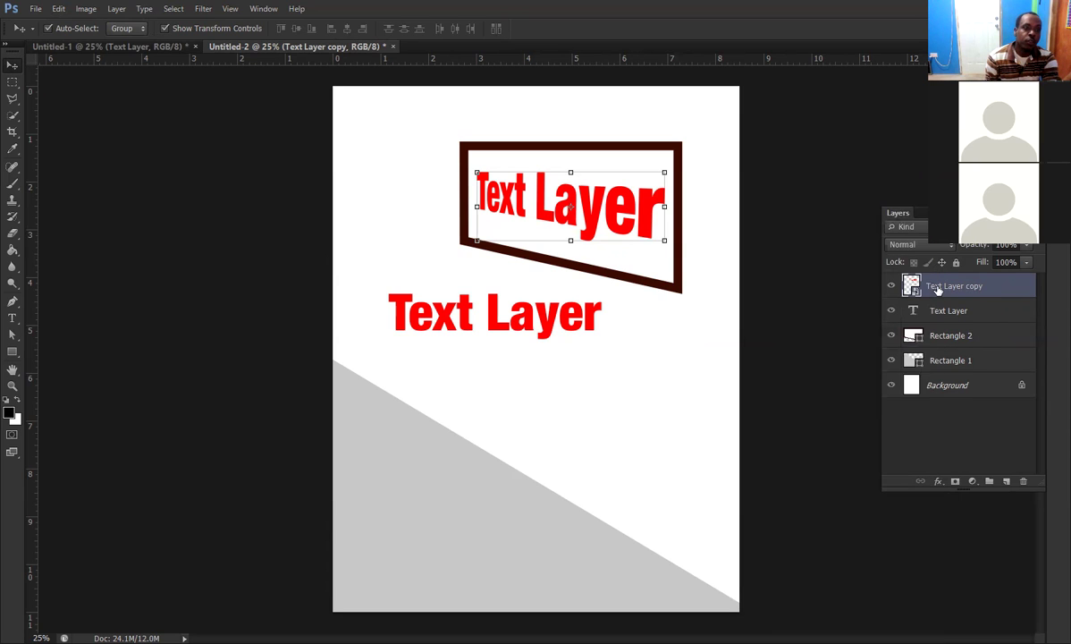
pyautogui.rightClick(937, 290)
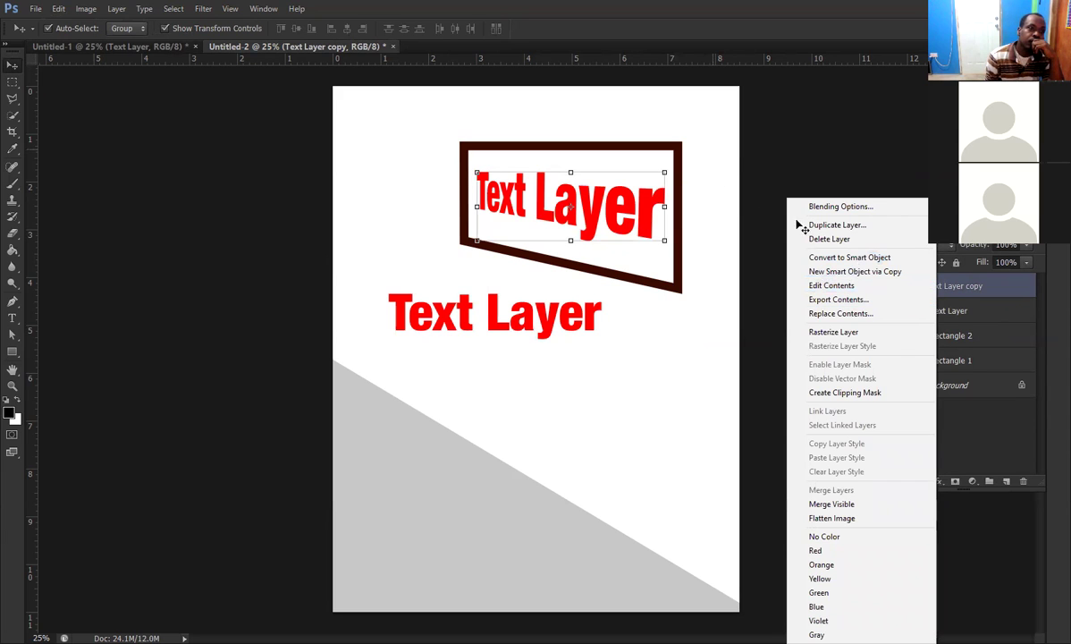
pyautogui.press('Escape')
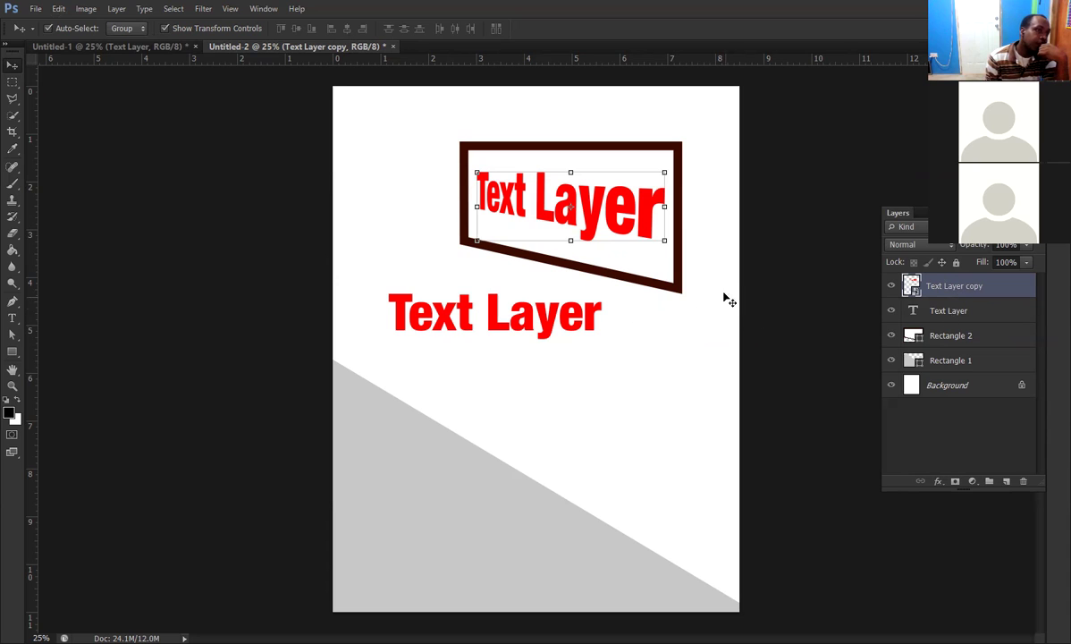
pyautogui.rightClick(948, 283)
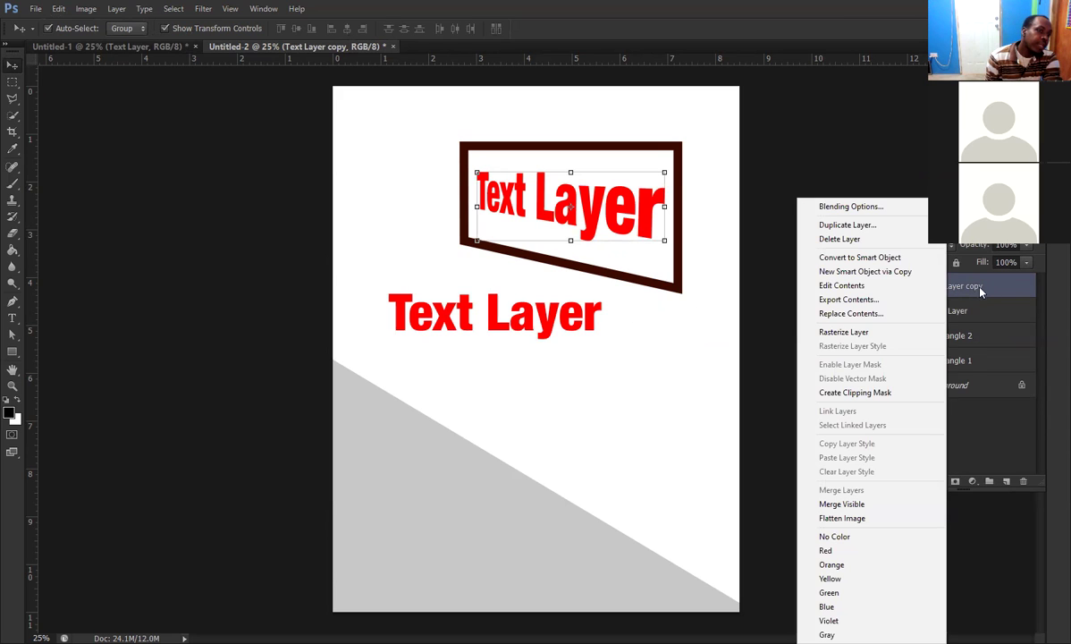
pyautogui.click(949, 289)
pyautogui.rightClick(949, 290)
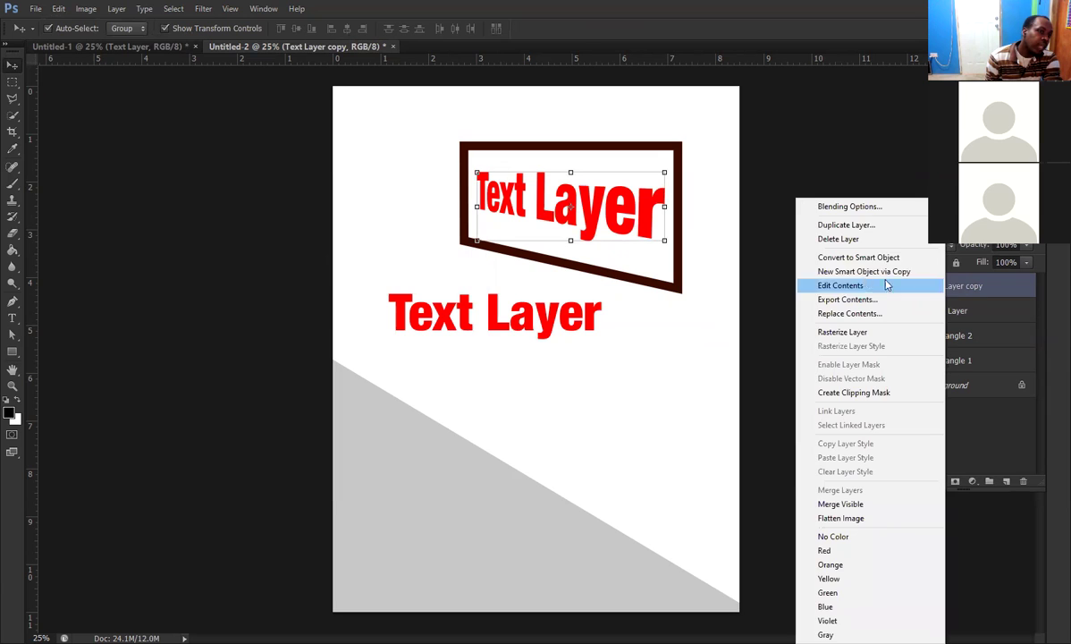
pyautogui.click(841, 288)
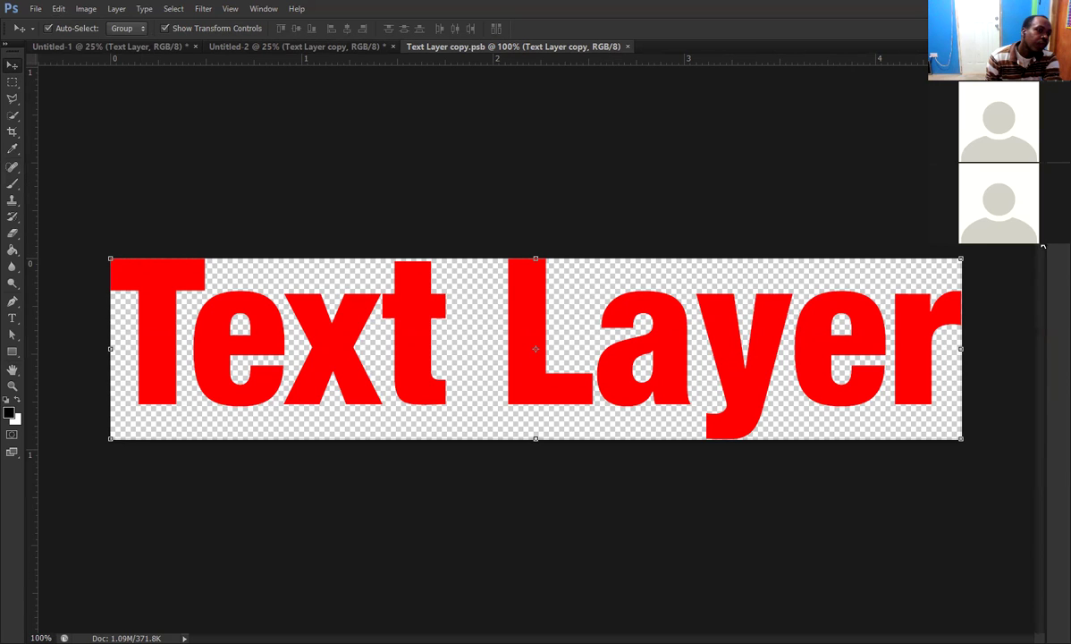
# - Replace the text in the smart object's contents with "Smart Object"
pyautogui.press('F7')
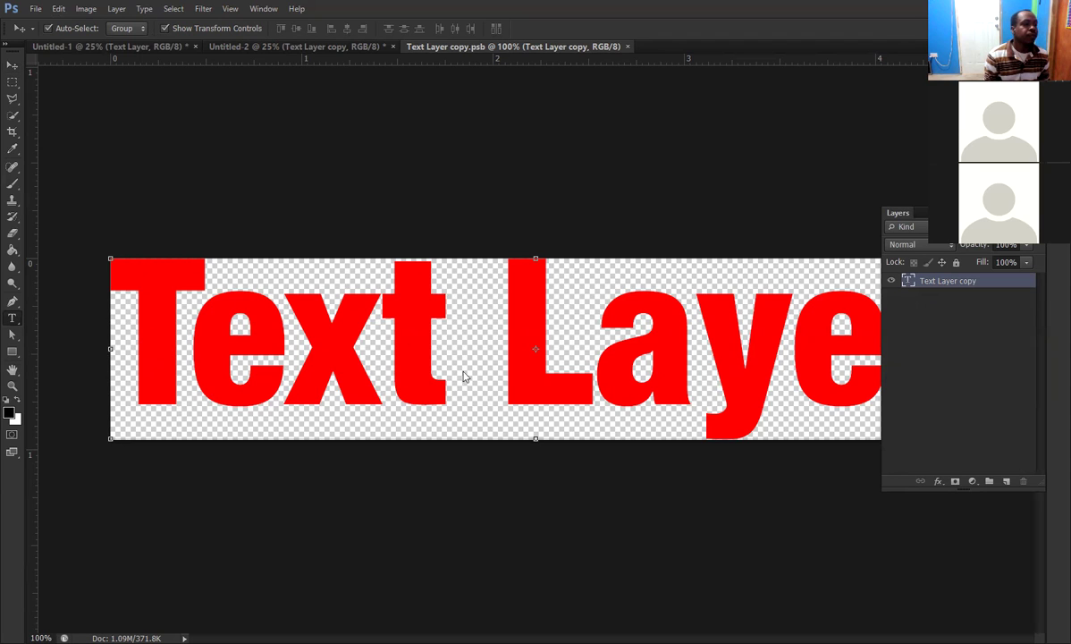
pyautogui.press('t')
pyautogui.click(677, 359)
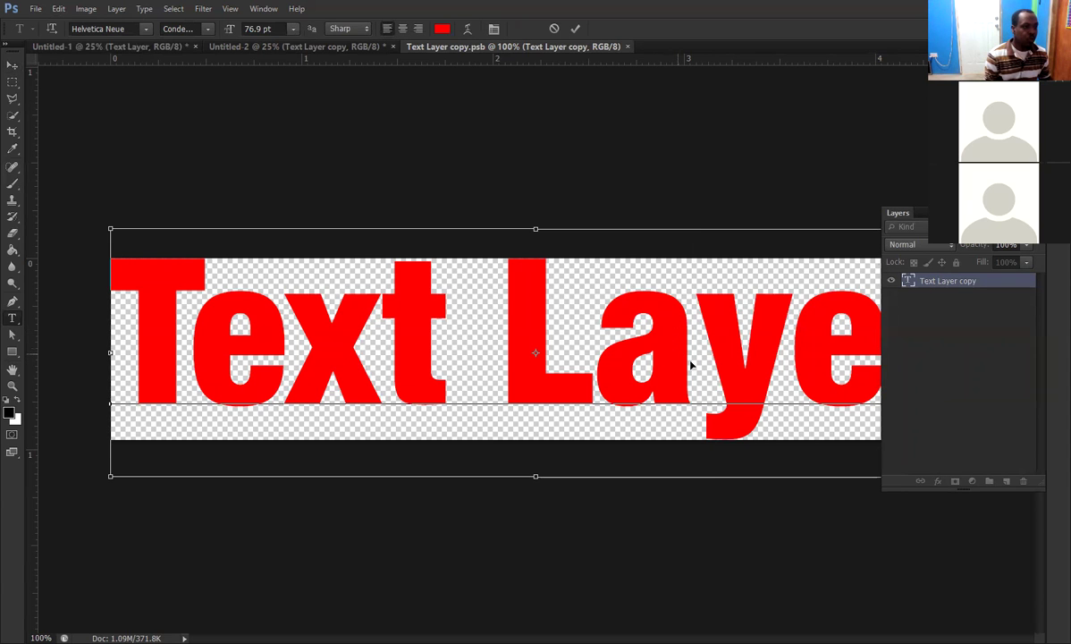
pyautogui.hotkey('ctrl', 'a')
pyautogui.press('Right')
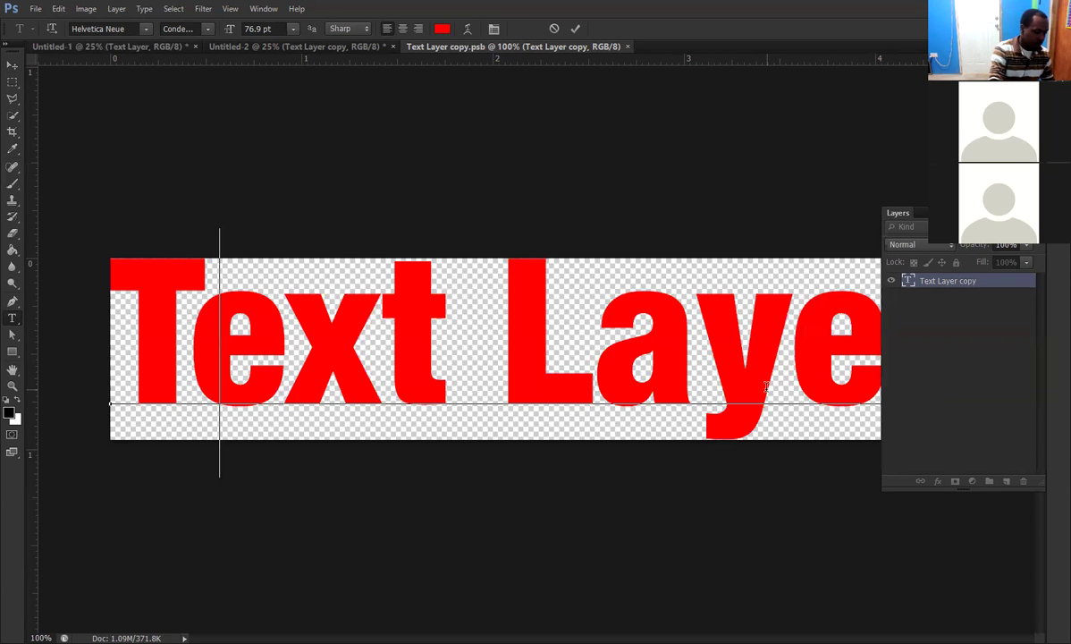
pyautogui.write('Smart Obj')
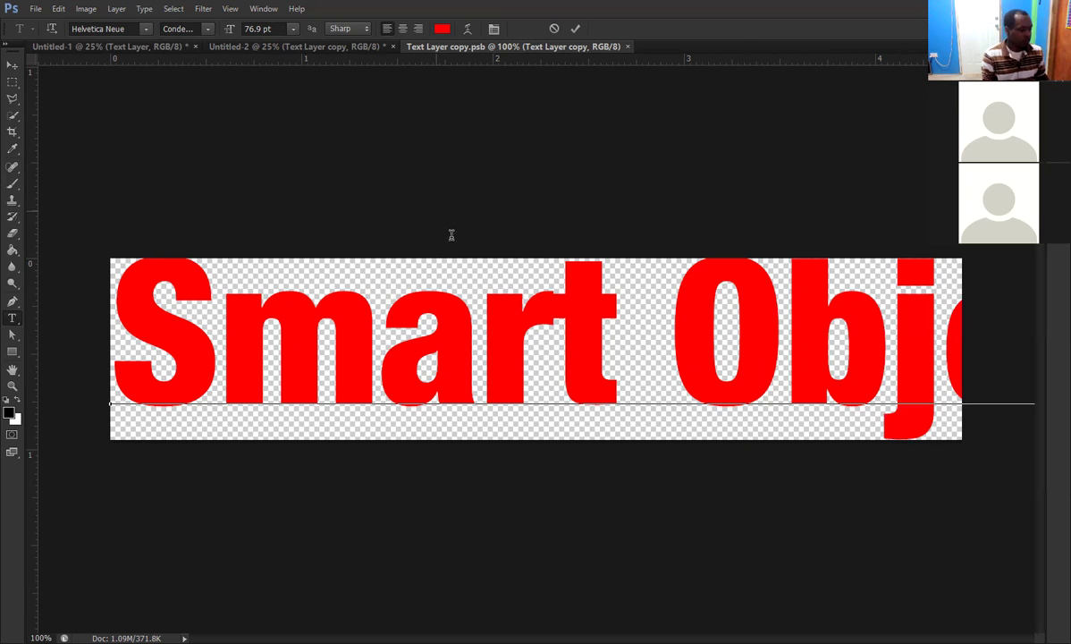
# - Reduce all of the "Smart Object" text to 58.9 pt so it fits within the contents canvas, and commit the edit
pyautogui.press('ctrl')
pyautogui.hotkey('ctrl', 'a')
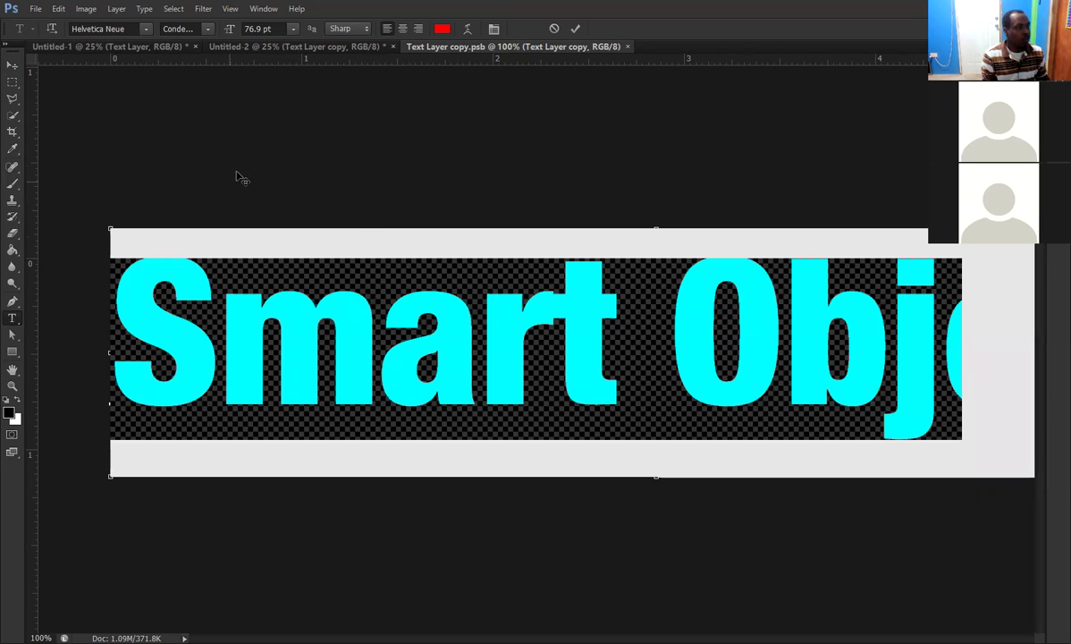
pyautogui.click(260, 27)
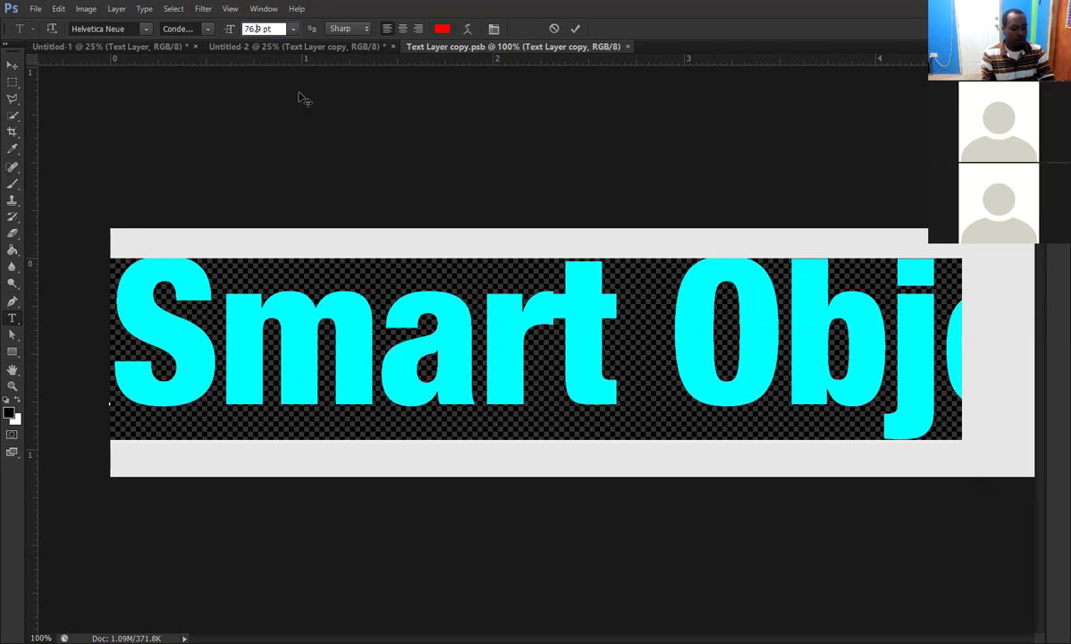
pyautogui.press('Down')
pyautogui.press('Down')
pyautogui.press('Down')
pyautogui.press('Down')
pyautogui.press('Down')
pyautogui.press('Down')
pyautogui.press('Down')
pyautogui.press('Down')
pyautogui.press('Down')
pyautogui.press('Down')
pyautogui.press('Down')
pyautogui.press('Down')
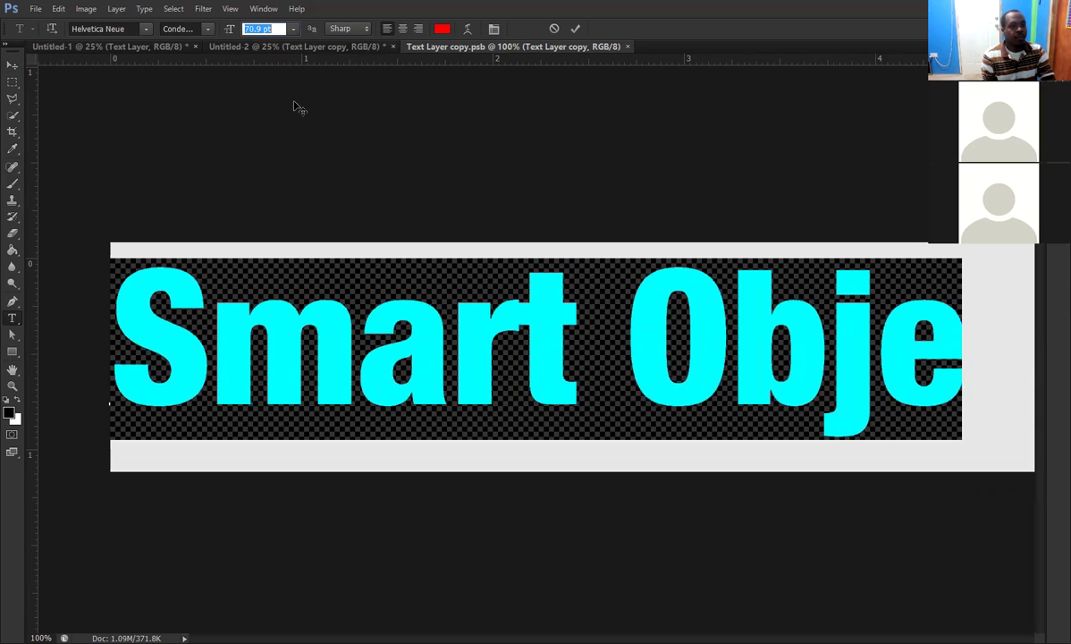
pyautogui.press('Down')
pyautogui.press('Down')
pyautogui.press('Down')
pyautogui.press('Down')
pyautogui.press('Down')
pyautogui.press('Down')
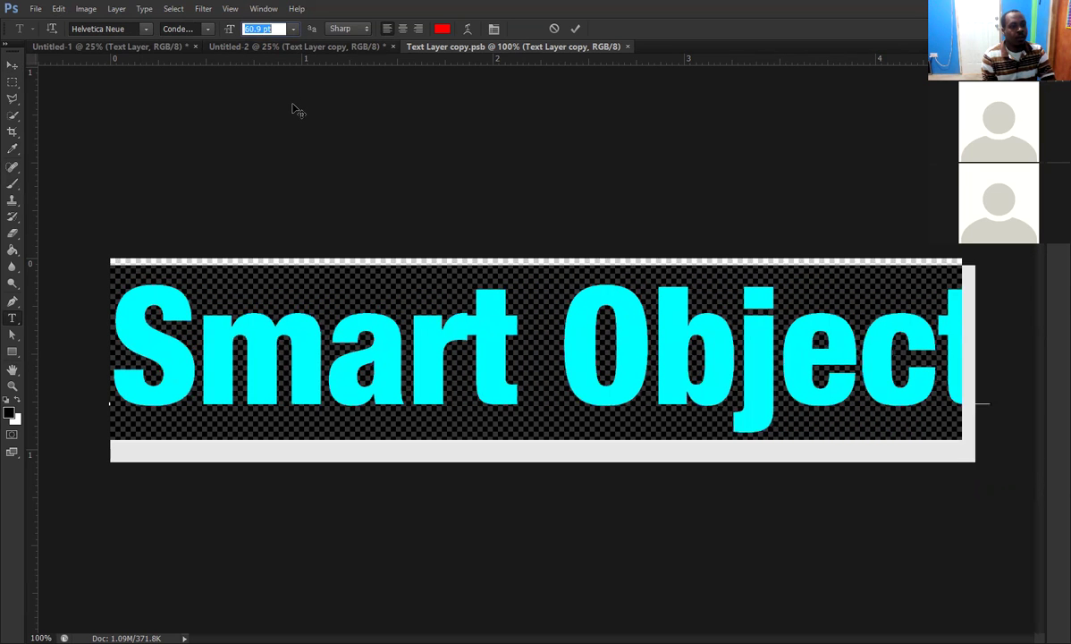
pyautogui.click(575, 29)
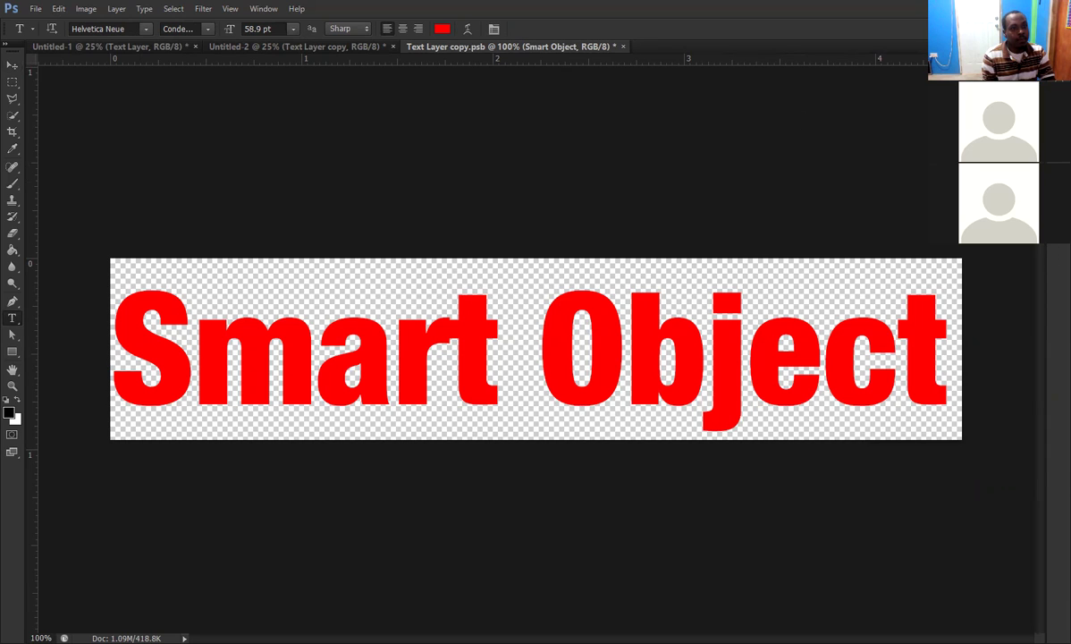
# - Save and close the Text Layer copy.psb contents to update the distorted smart object in Untitled-2
pyautogui.press('F7')
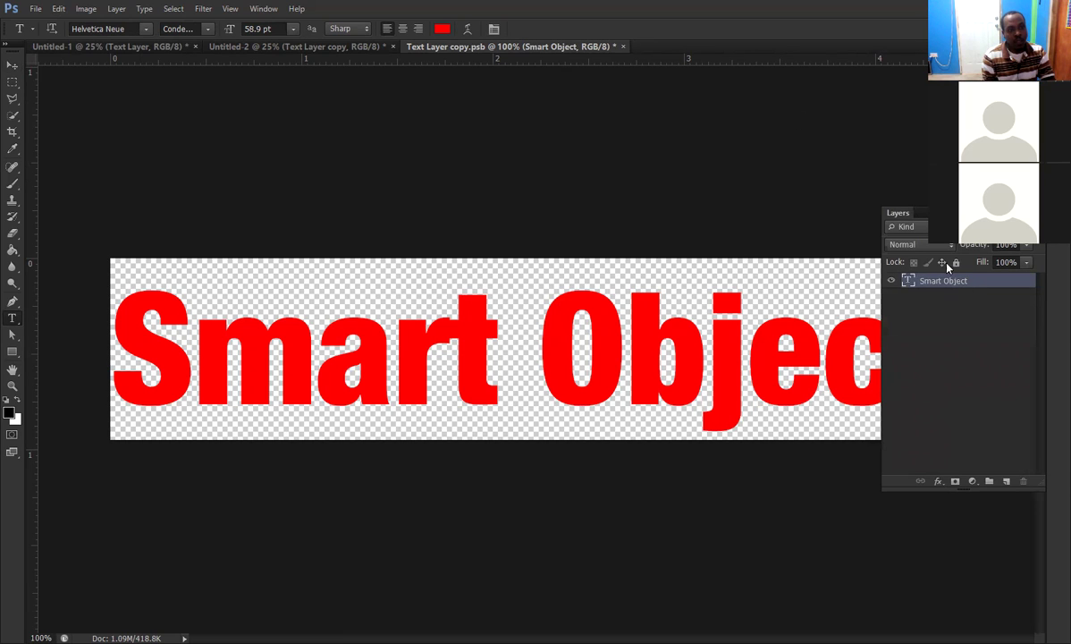
pyautogui.click(624, 47)
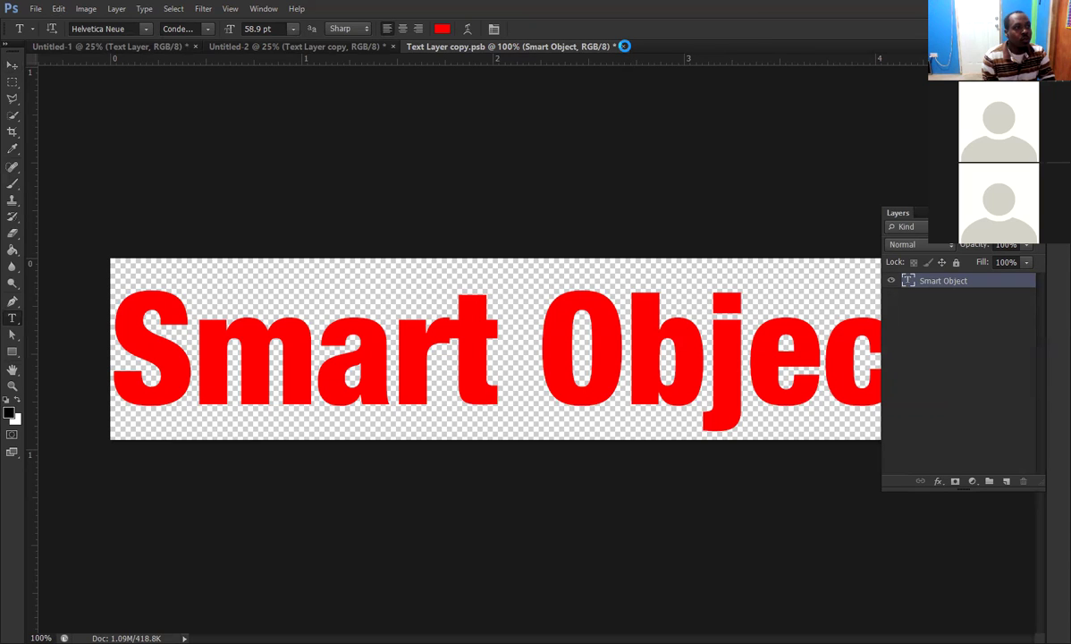
pyautogui.click(482, 249)
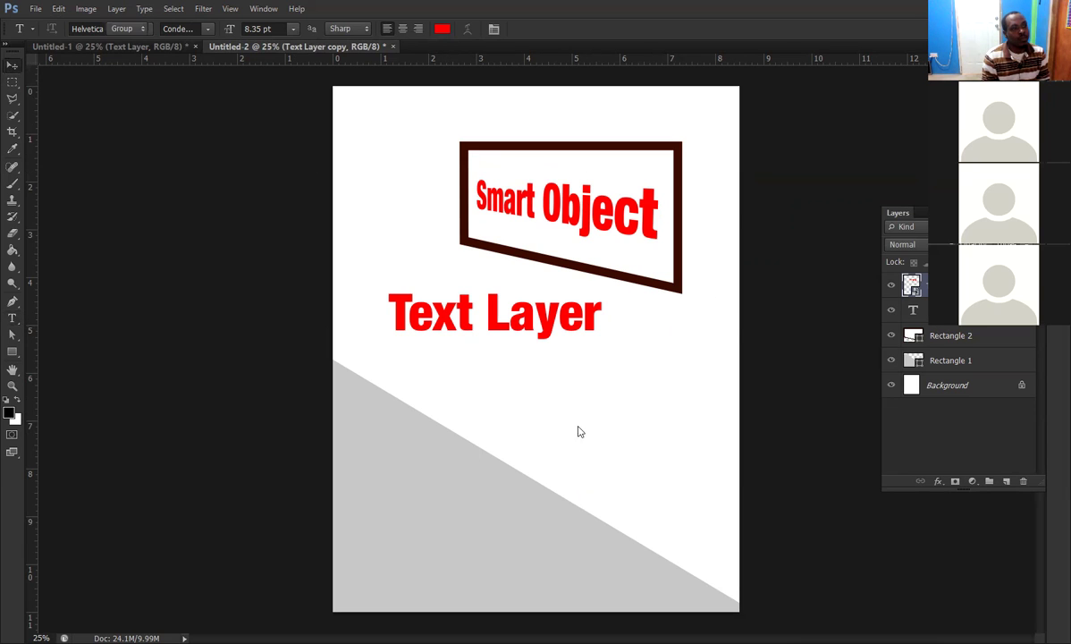
# - Reposition the live Text Layer in the white area just below the frame, above the grey shape's sloped edge
pyautogui.press('v')
pyautogui.click(549, 331)
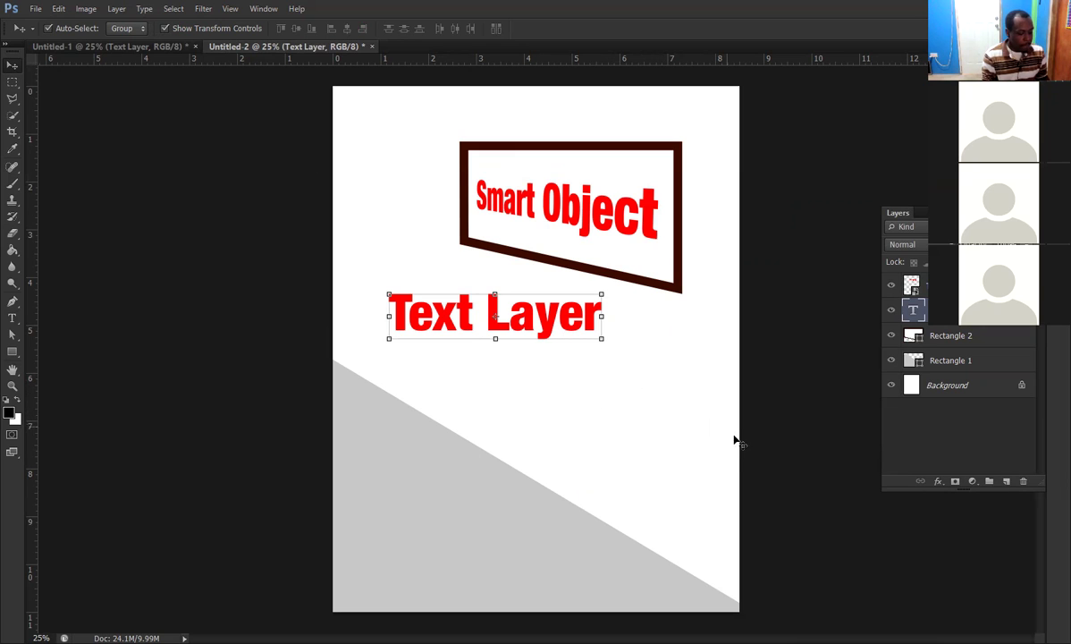
pyautogui.click(650, 227)
pyautogui.click(650, 227)
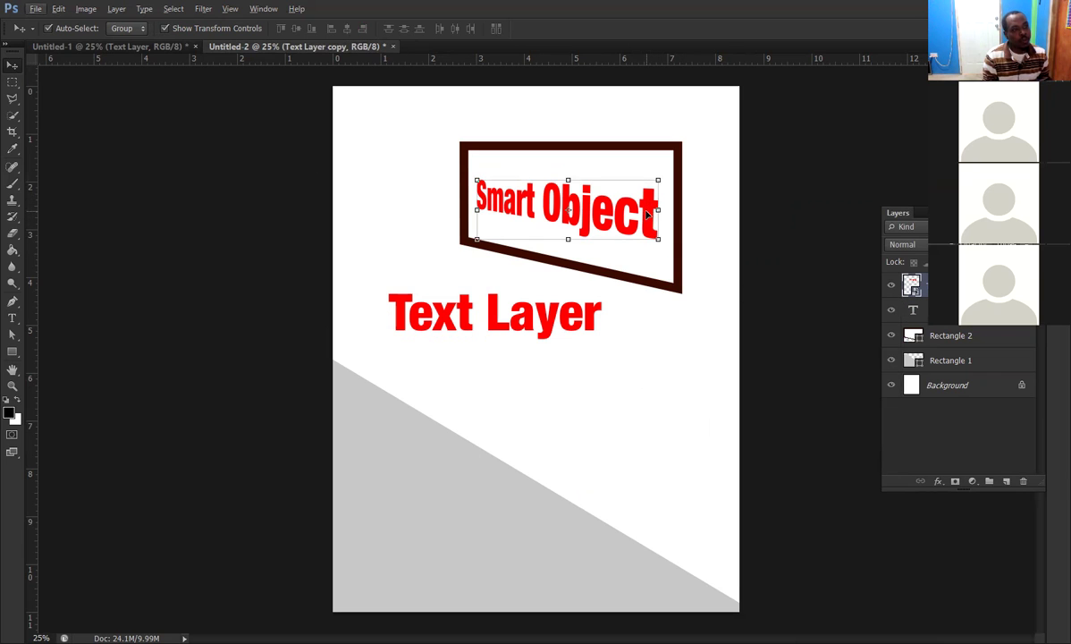
pyautogui.click(596, 312)
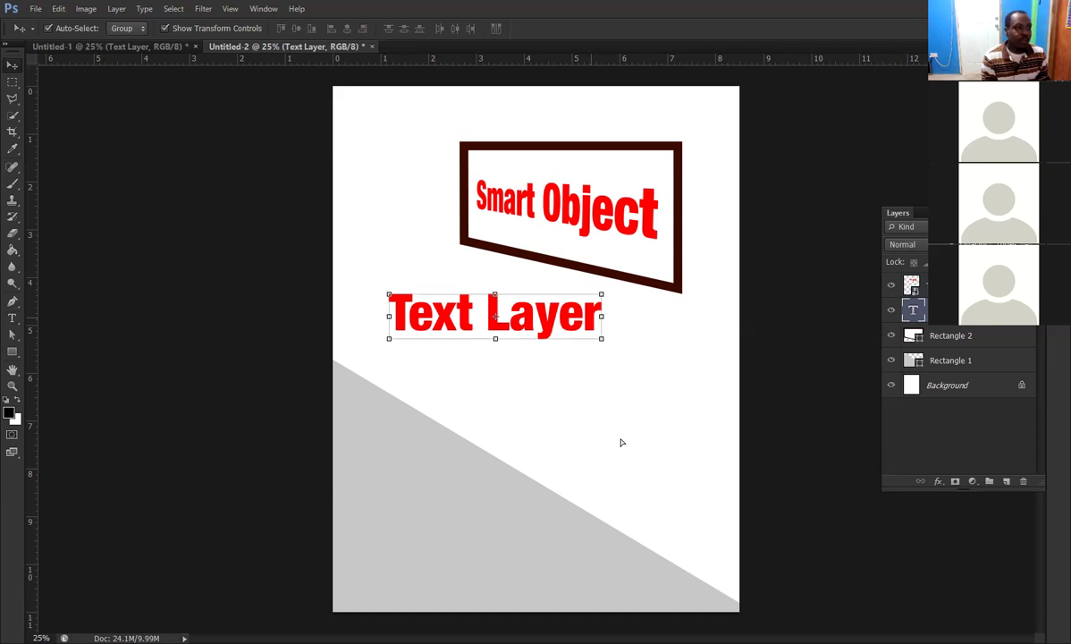
pyautogui.moveTo(589, 316); pyautogui.dragTo(620, 439)
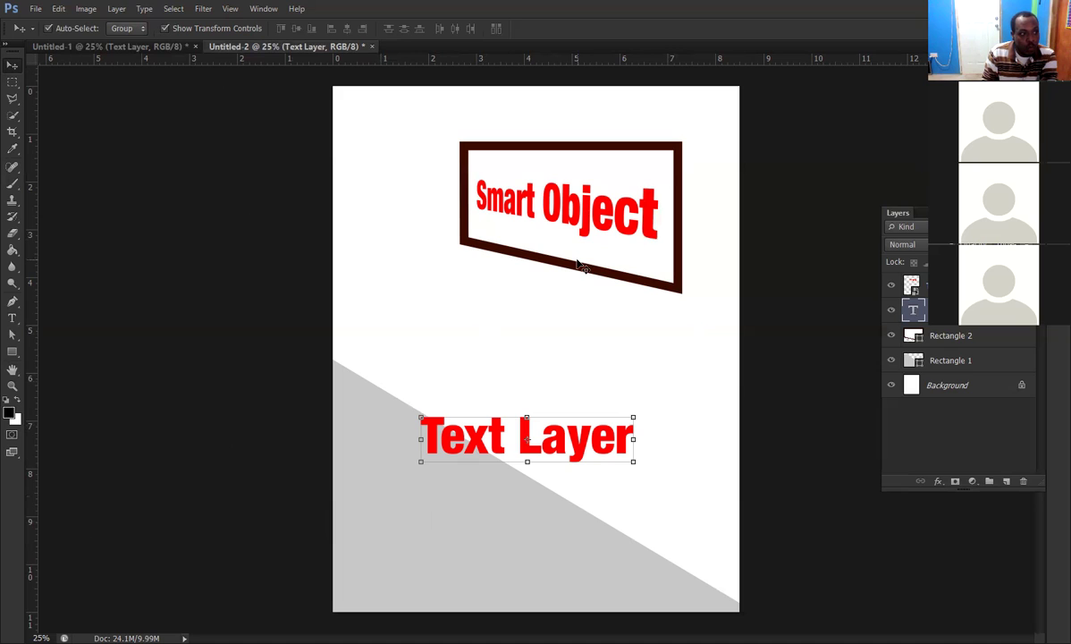
pyautogui.click(587, 213)
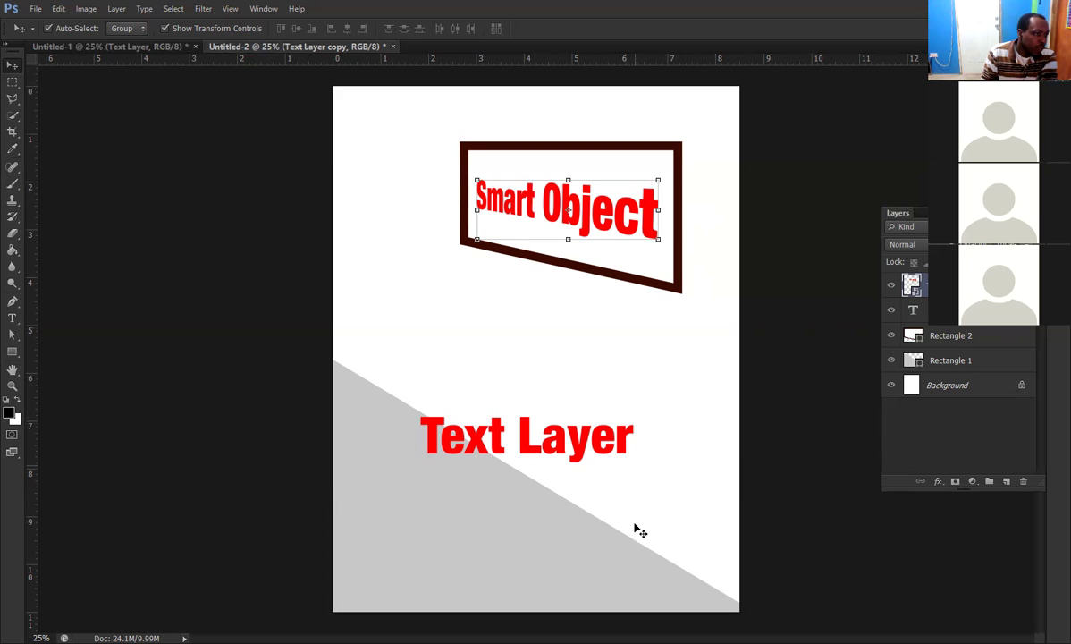
pyautogui.click(630, 440)
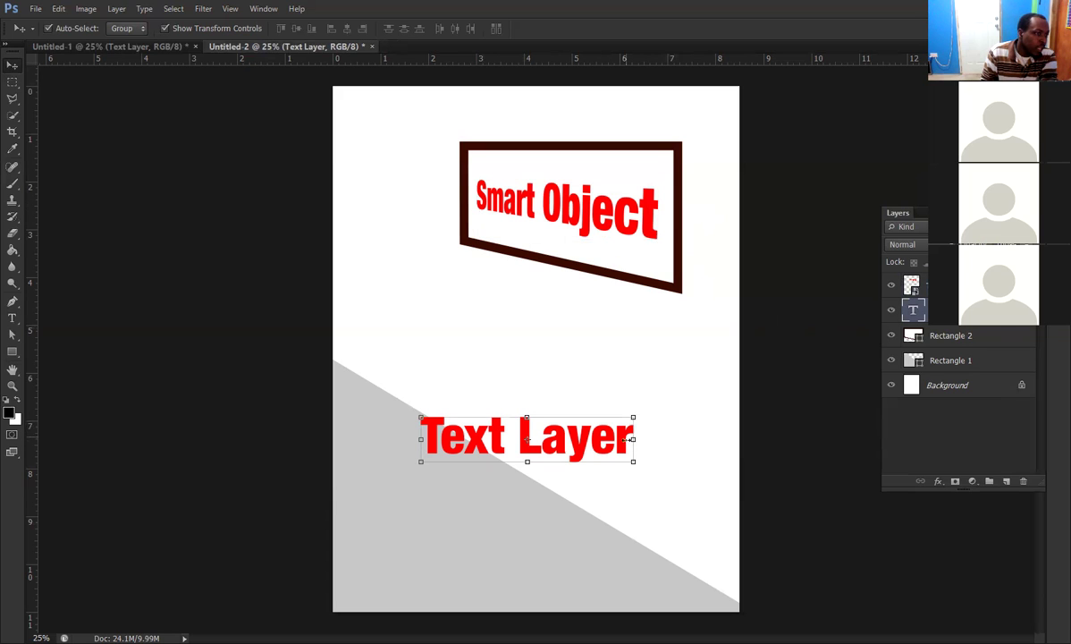
pyautogui.moveTo(621, 438); pyautogui.dragTo(633, 357)
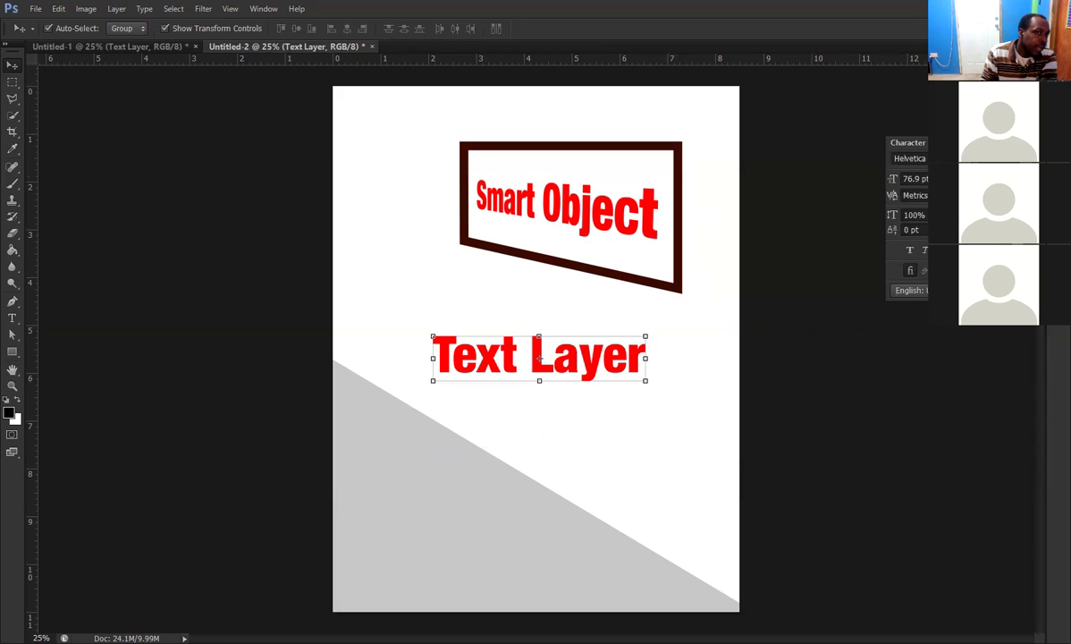
# - Change the live Text Layer's text colour to black (000000)
pyautogui.click(1001, 230)
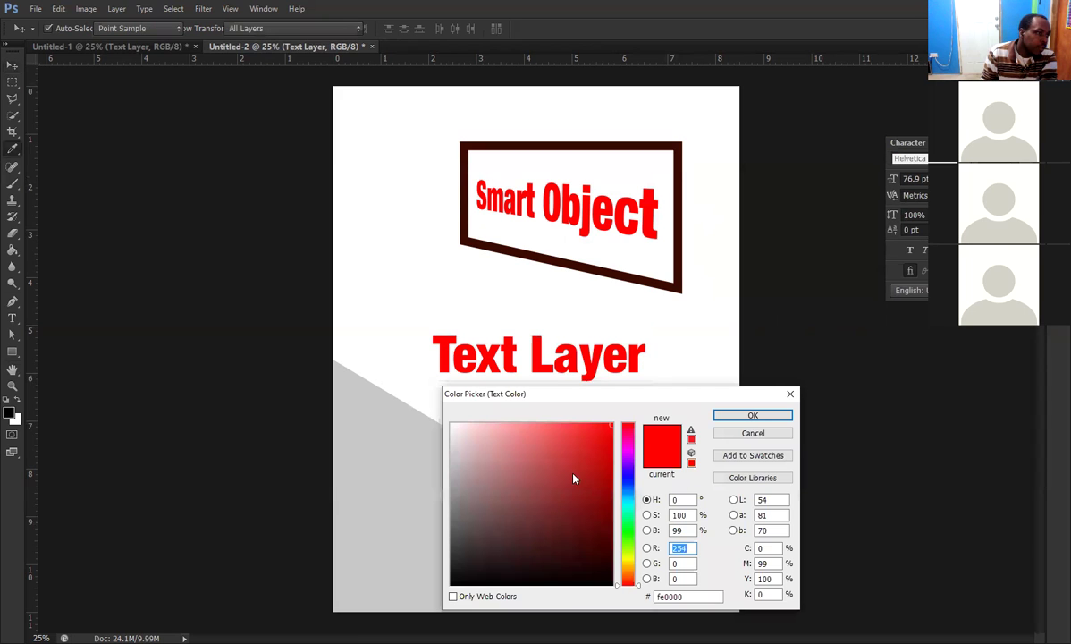
pyautogui.moveTo(576, 556); pyautogui.dragTo(640, 623)
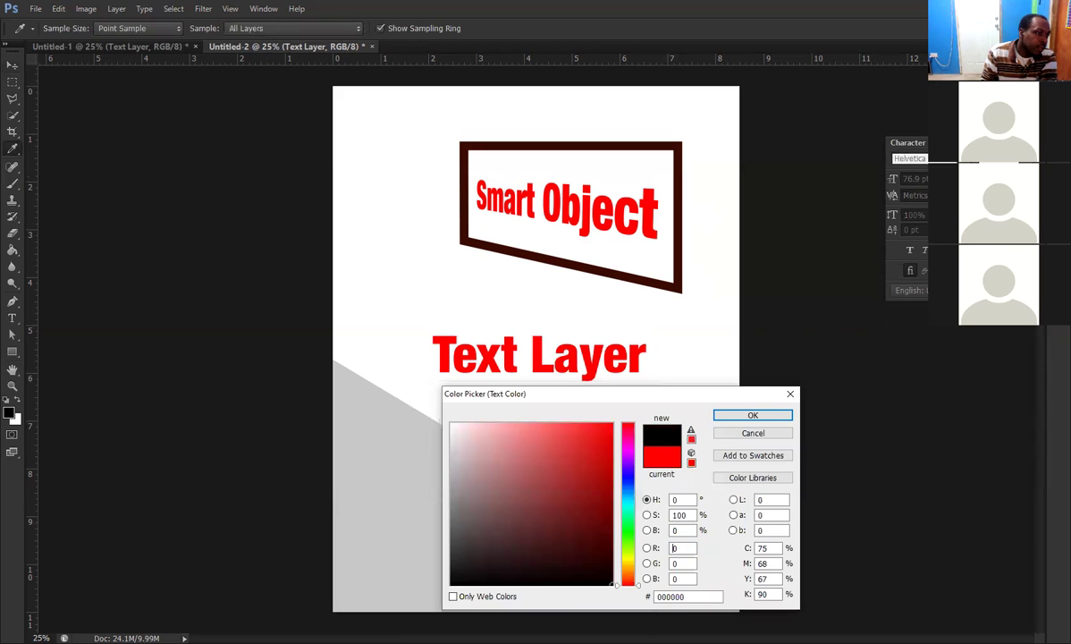
pyautogui.click(738, 415)
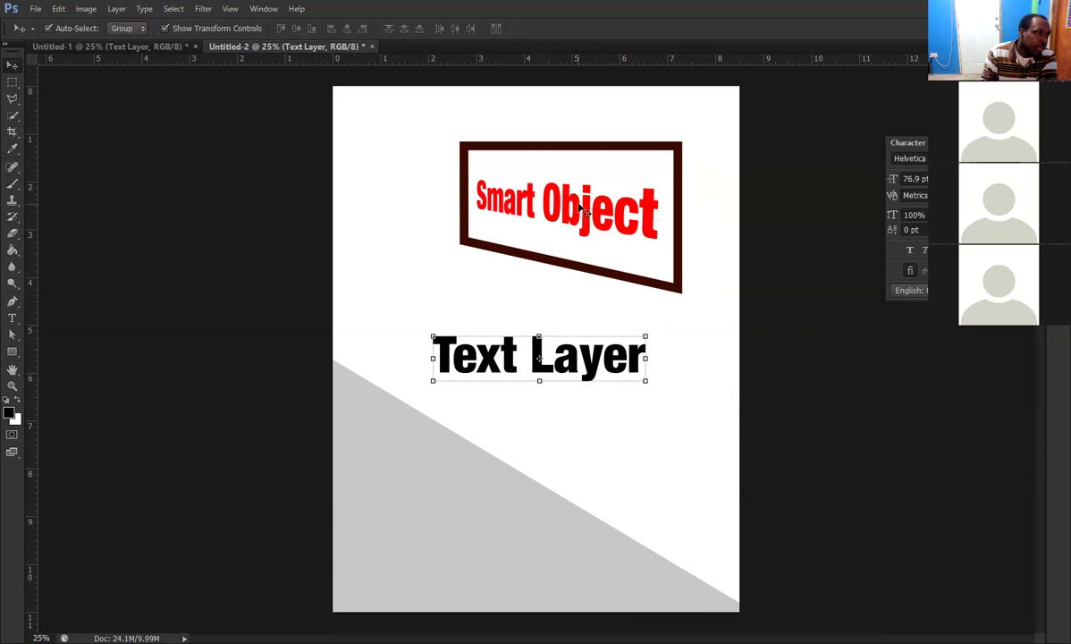
# - Select the distorted smart object inside the frame and open its contents for editing
pyautogui.click(547, 197)
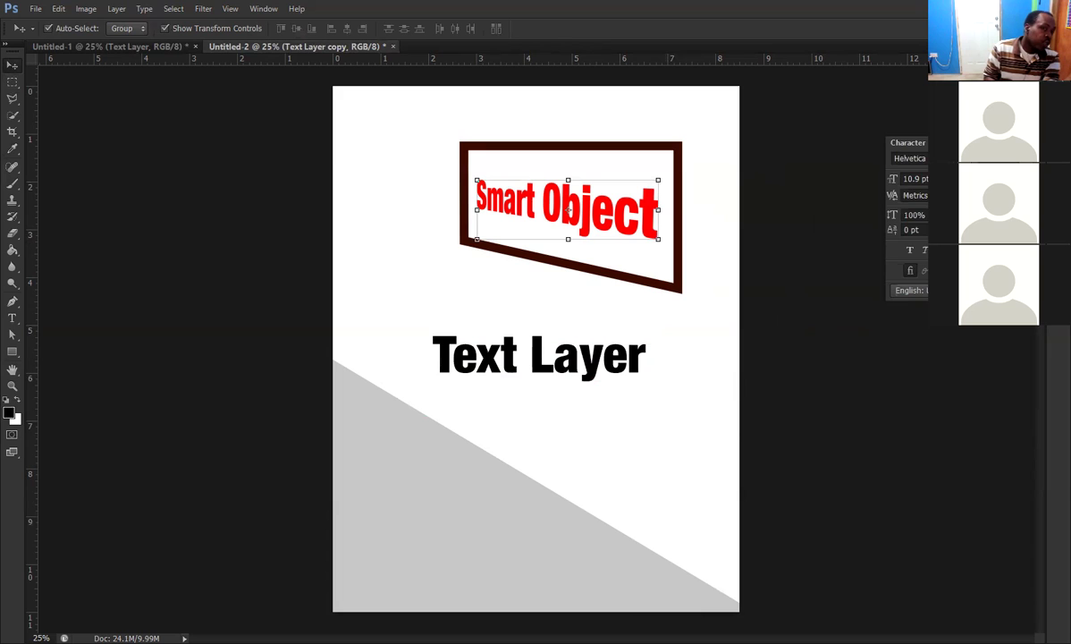
pyautogui.press('F7')
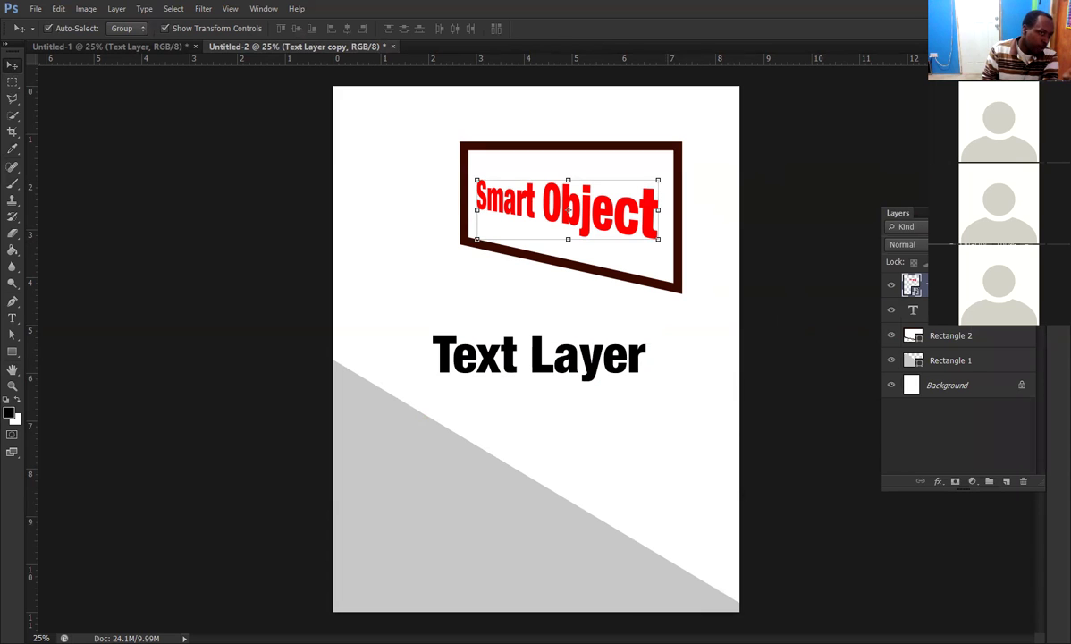
pyautogui.rightClick(916, 284)
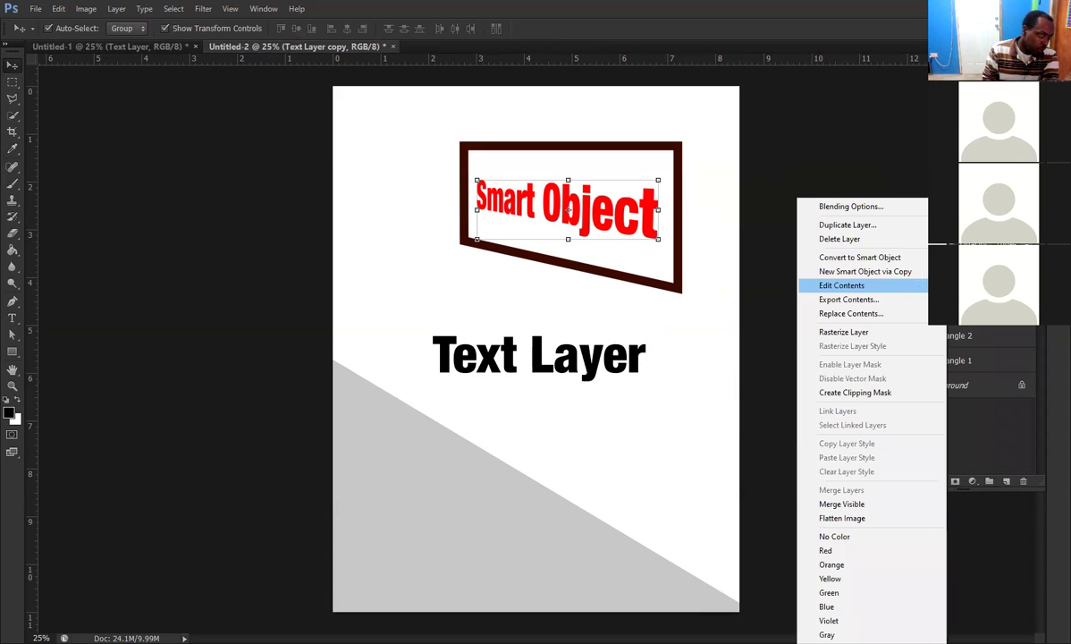
pyautogui.click(862, 287)
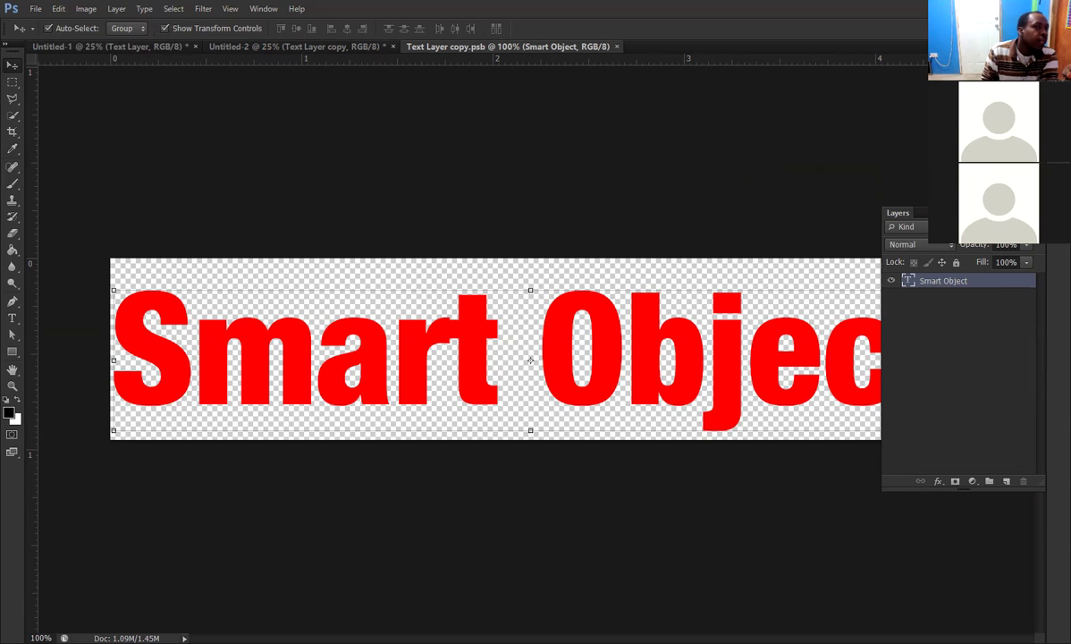
# - Recolour the text in the smart object's contents dark green (RGB 33, 158, 0), and save and close the contents
pyautogui.click(1059, 146)
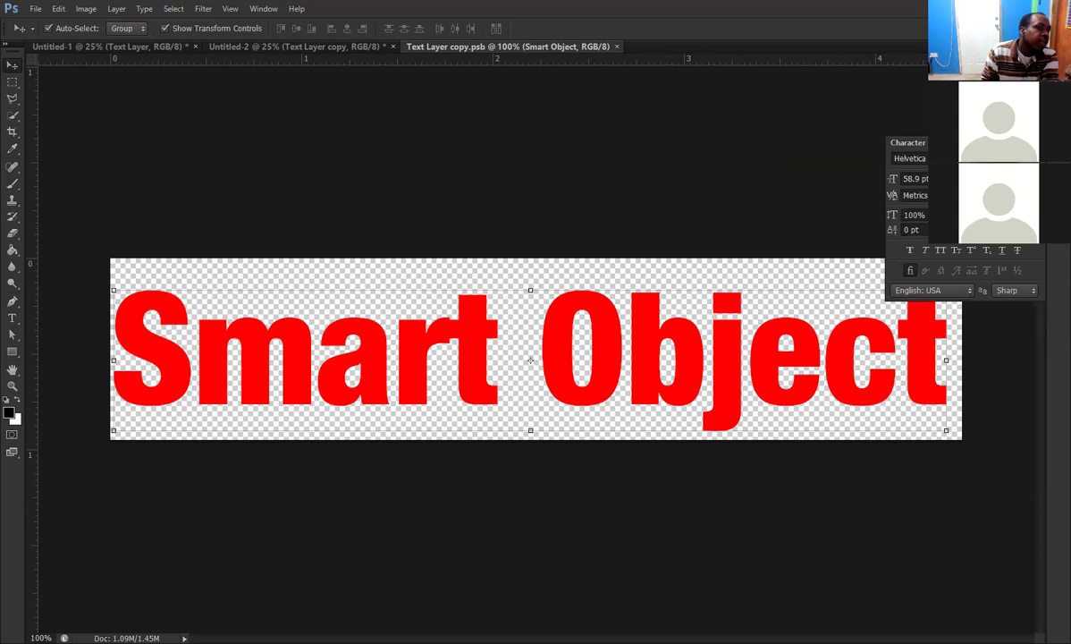
pyautogui.click(996, 230)
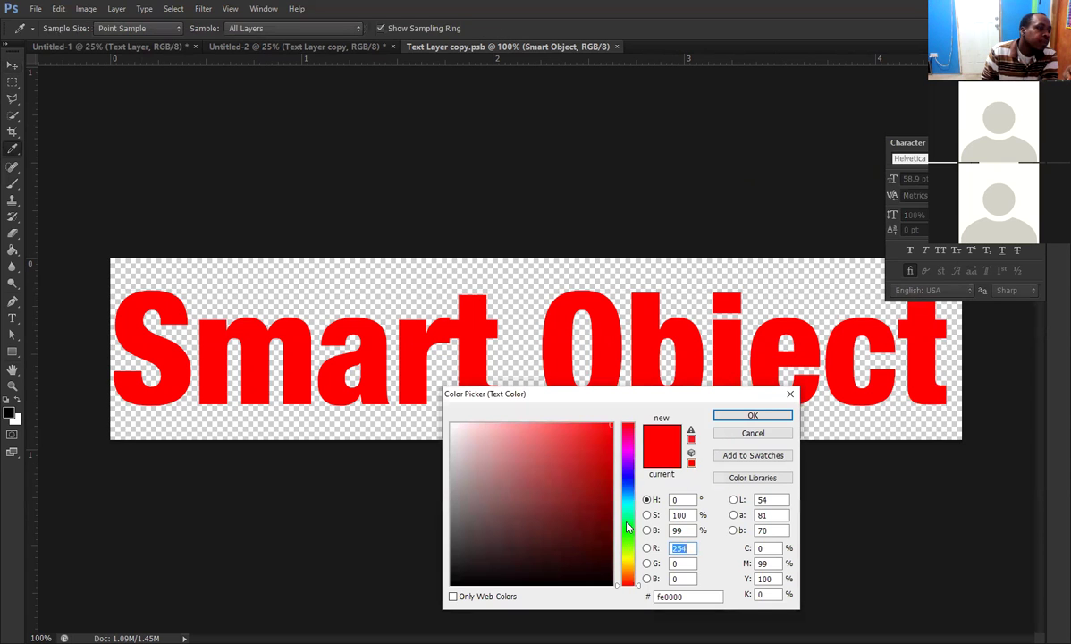
pyautogui.click(627, 521)
pyautogui.click(627, 536)
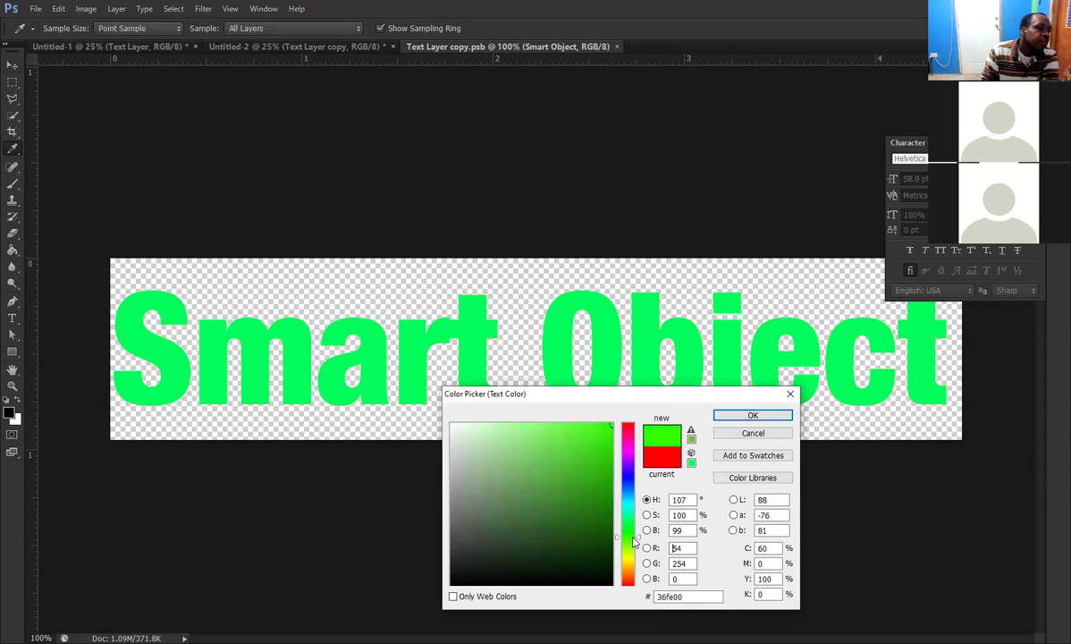
pyautogui.click(612, 483)
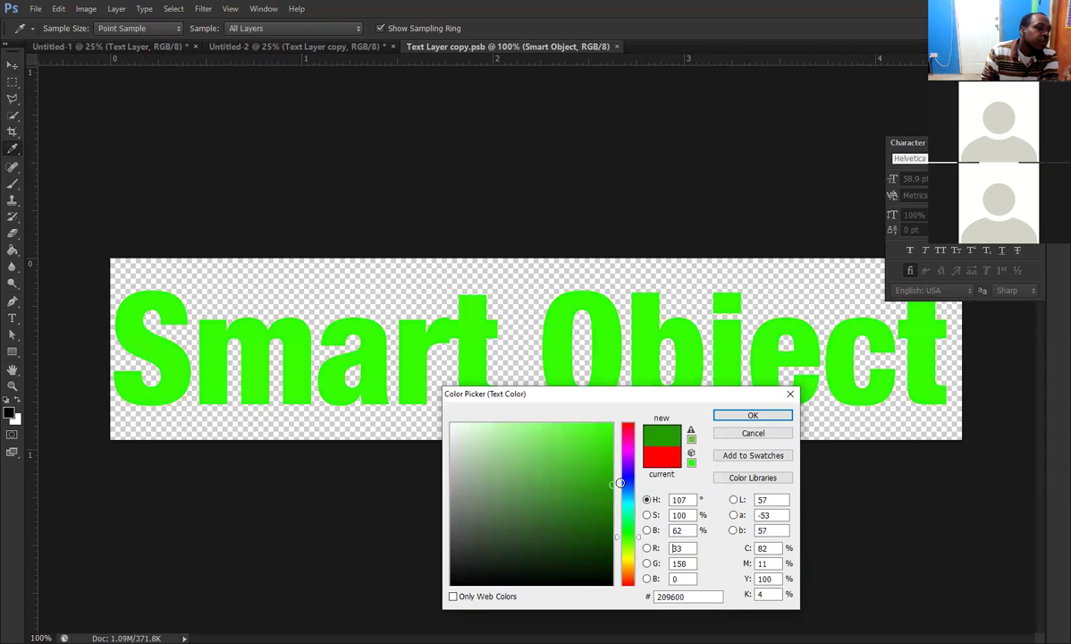
pyautogui.click(752, 416)
pyautogui.press('v')
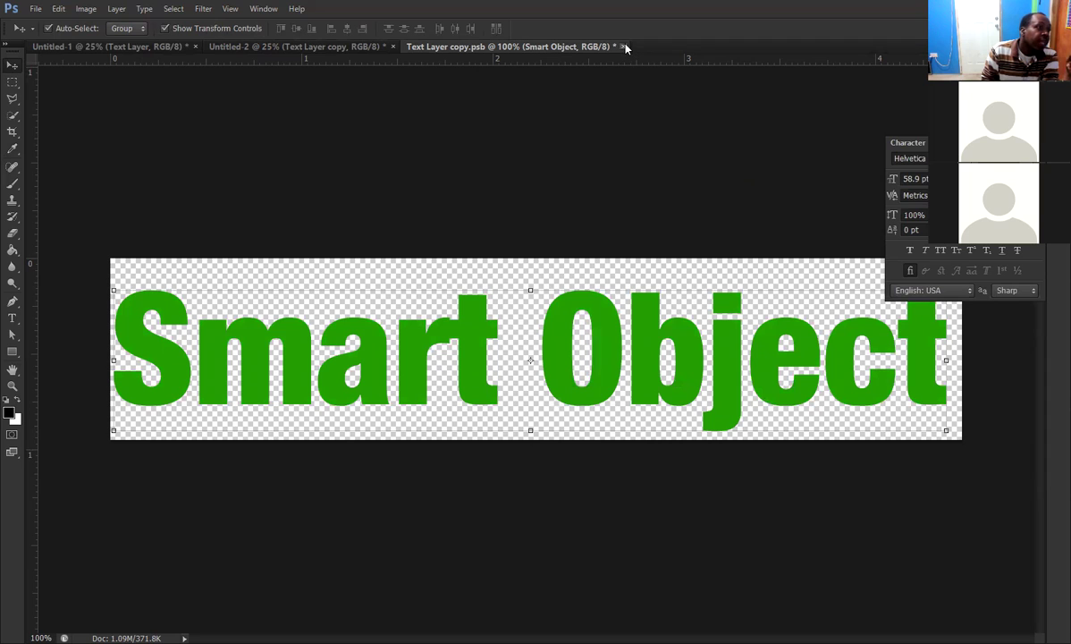
pyautogui.click(624, 47)
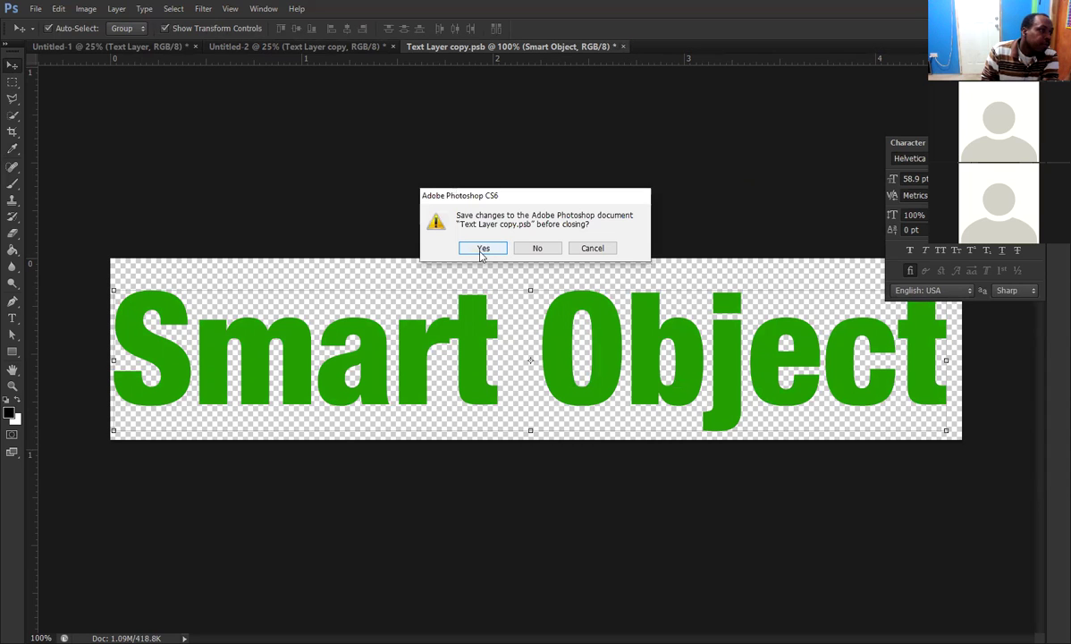
pyautogui.click(483, 248)
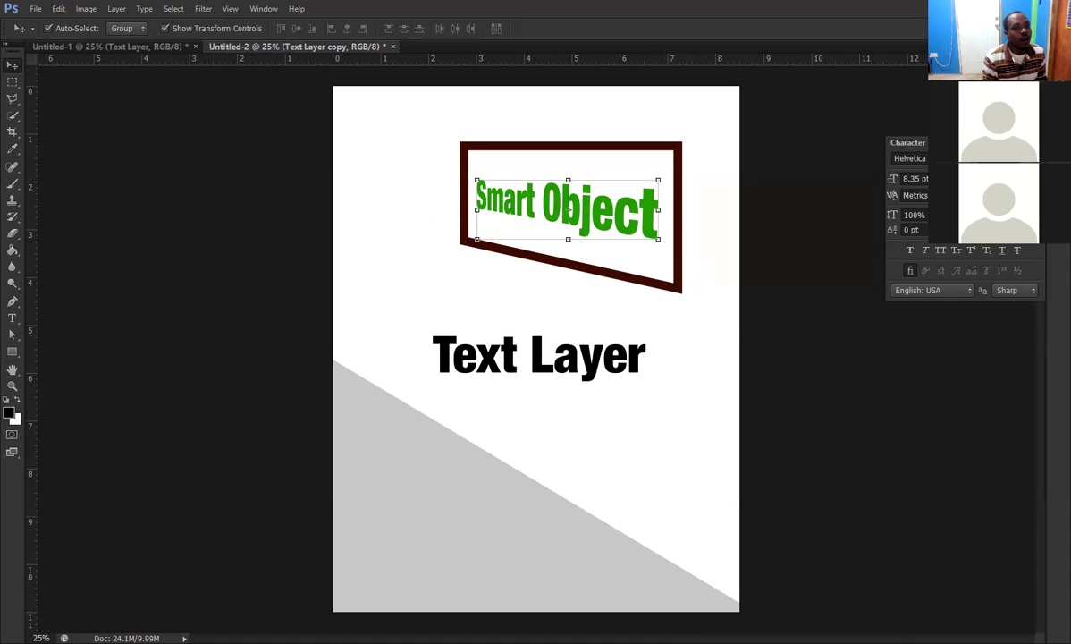
# - Review the layer options of the Text Layer copy smart object, and compare it with the live text layer
pyautogui.press('F7')
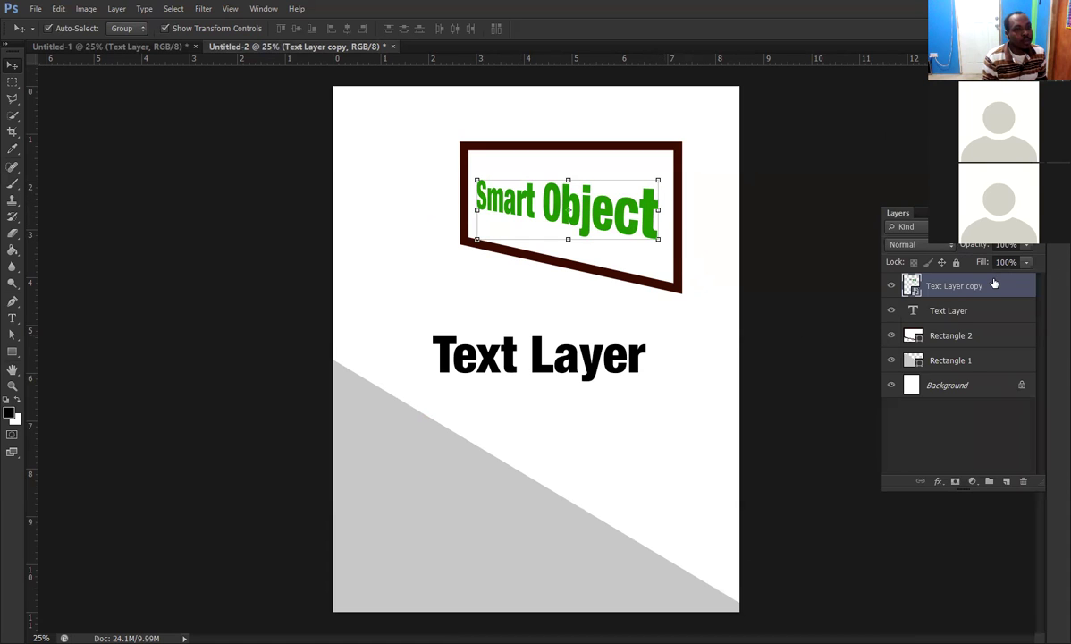
pyautogui.rightClick(929, 284)
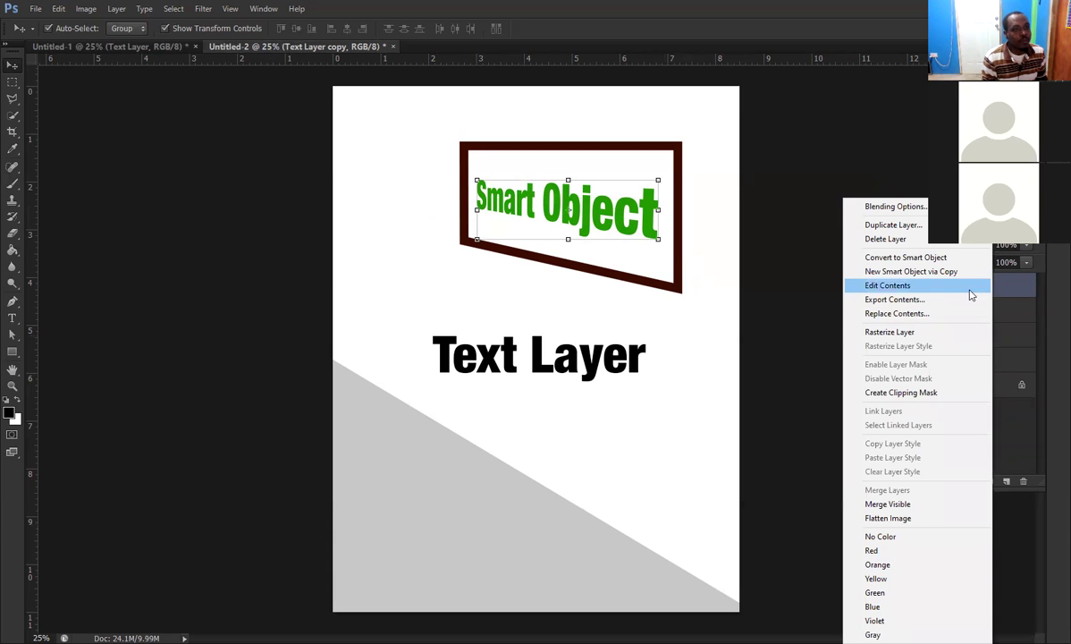
pyautogui.click(913, 136)
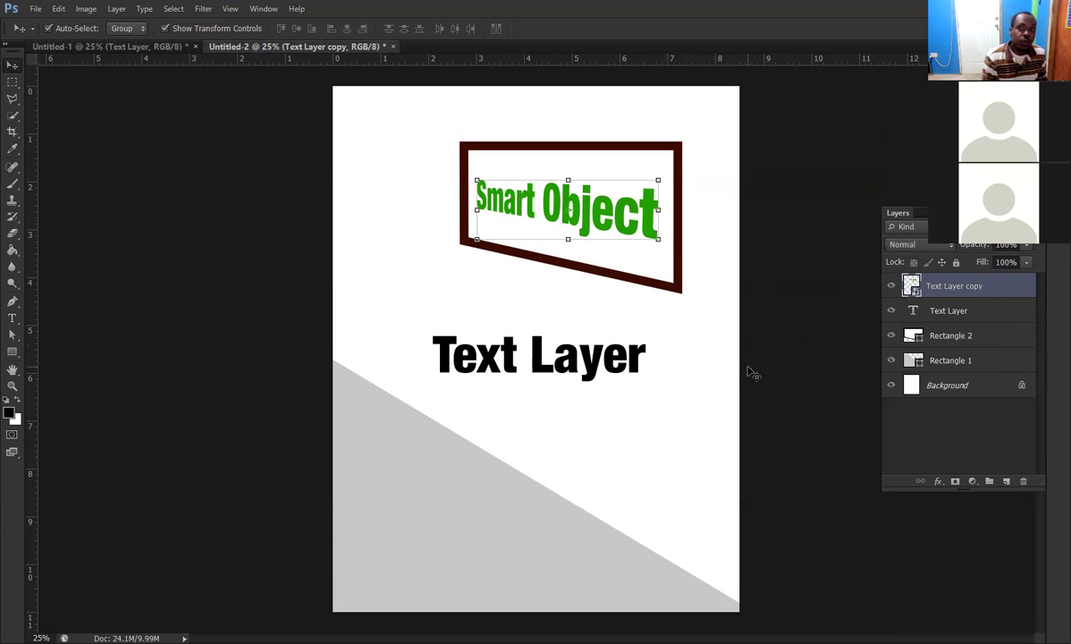
pyautogui.click(551, 349)
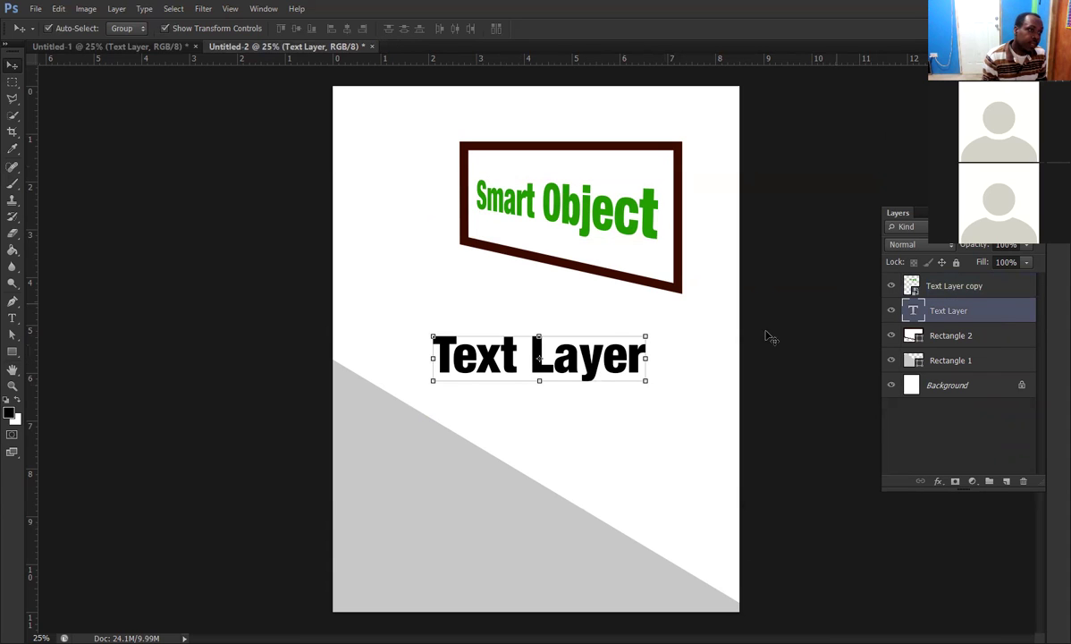
pyautogui.click(581, 204)
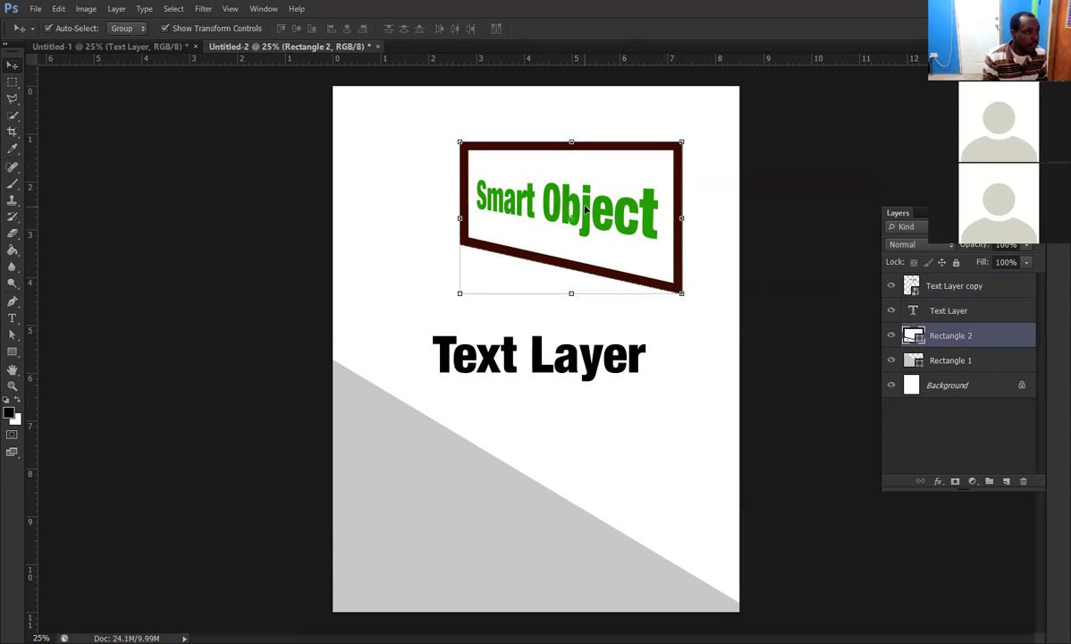
pyautogui.click(549, 196)
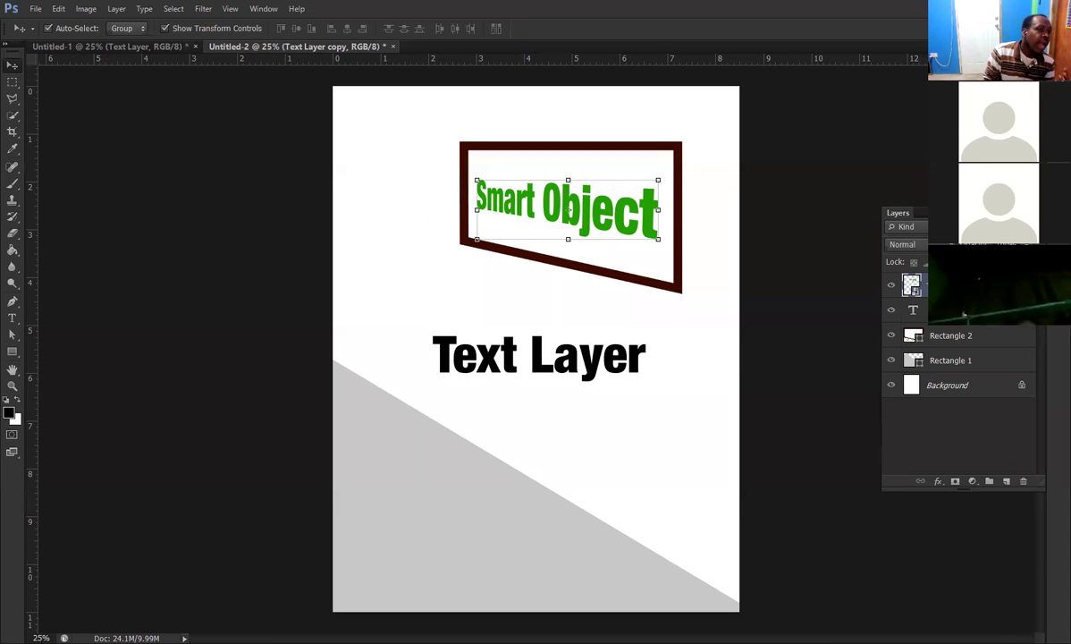
pyautogui.rightClick(917, 284)
pyautogui.click(912, 208)
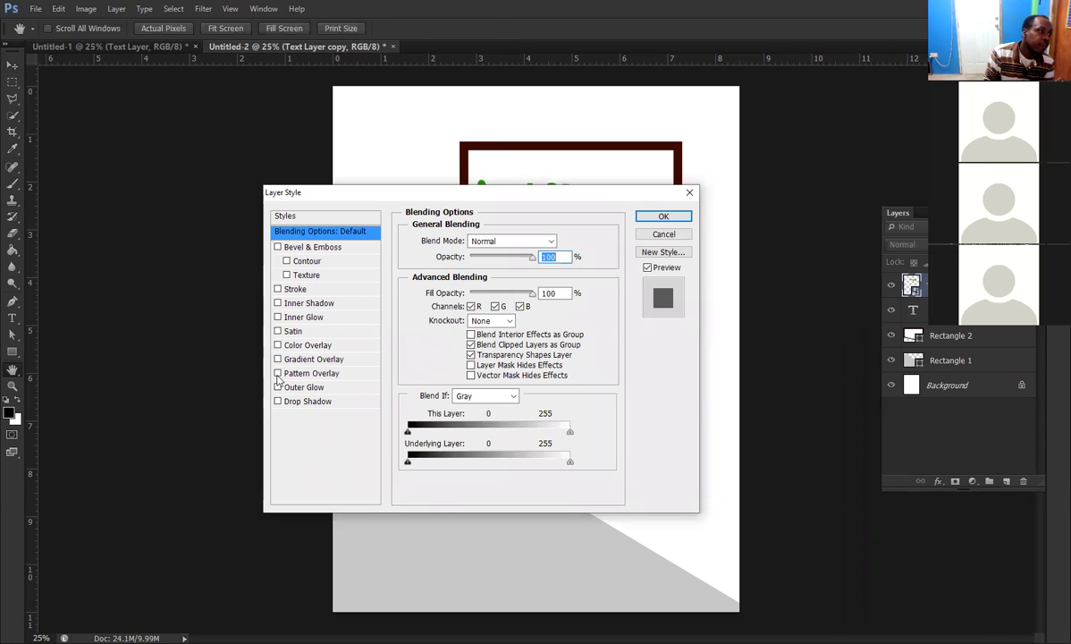
pyautogui.click(278, 345)
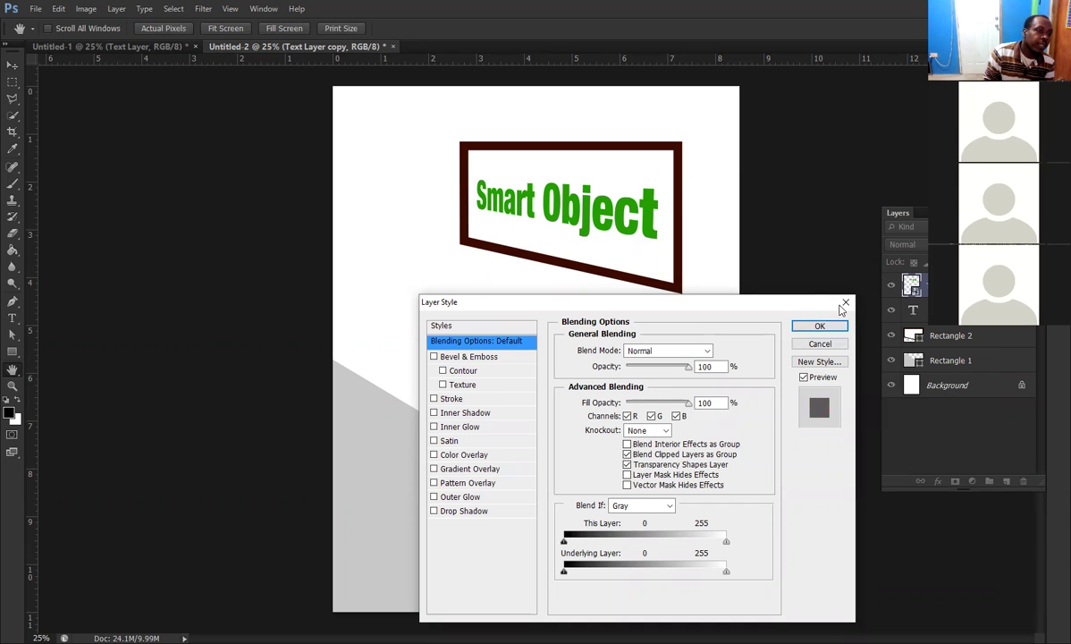
pyautogui.click(820, 325)
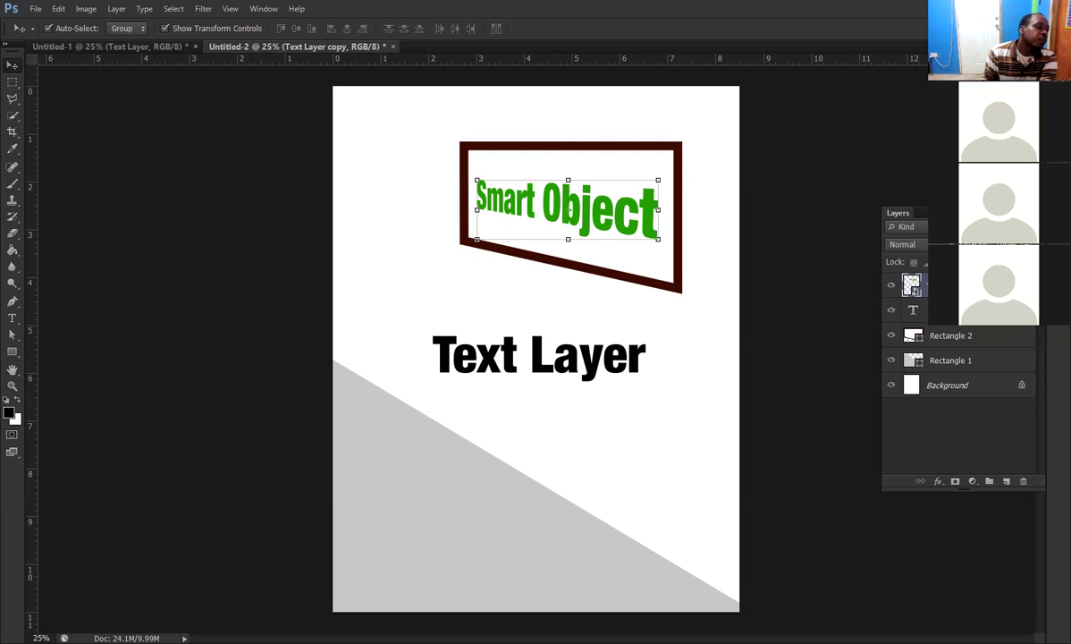
# - Add a Color Overlay effect in near-black (hex 020111) to the green smart object inside the frame
pyautogui.rightClick(983, 285)
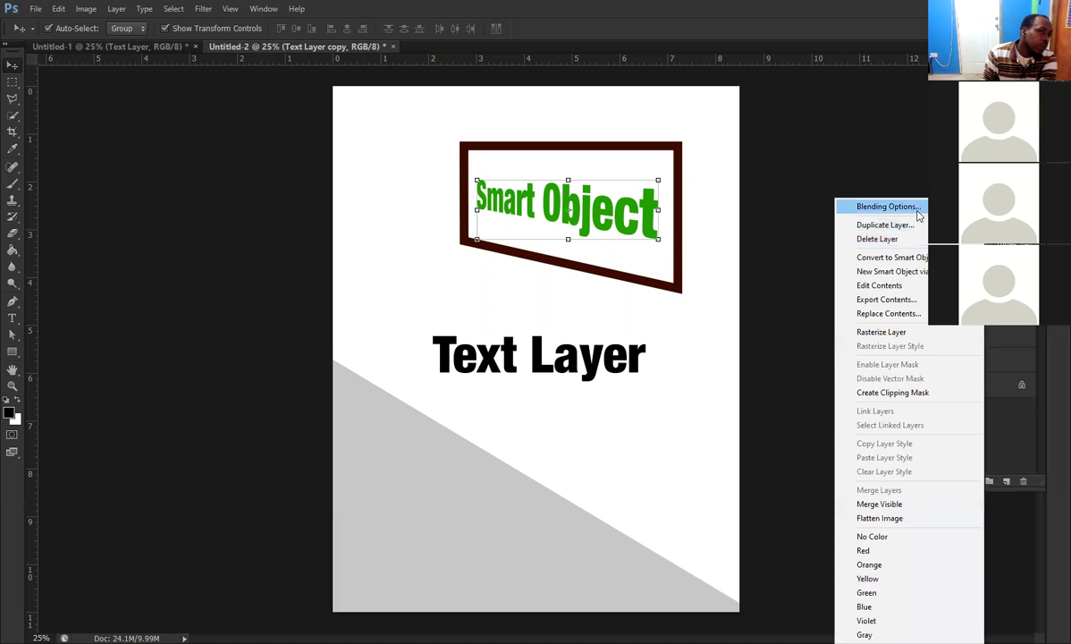
pyautogui.click(857, 196)
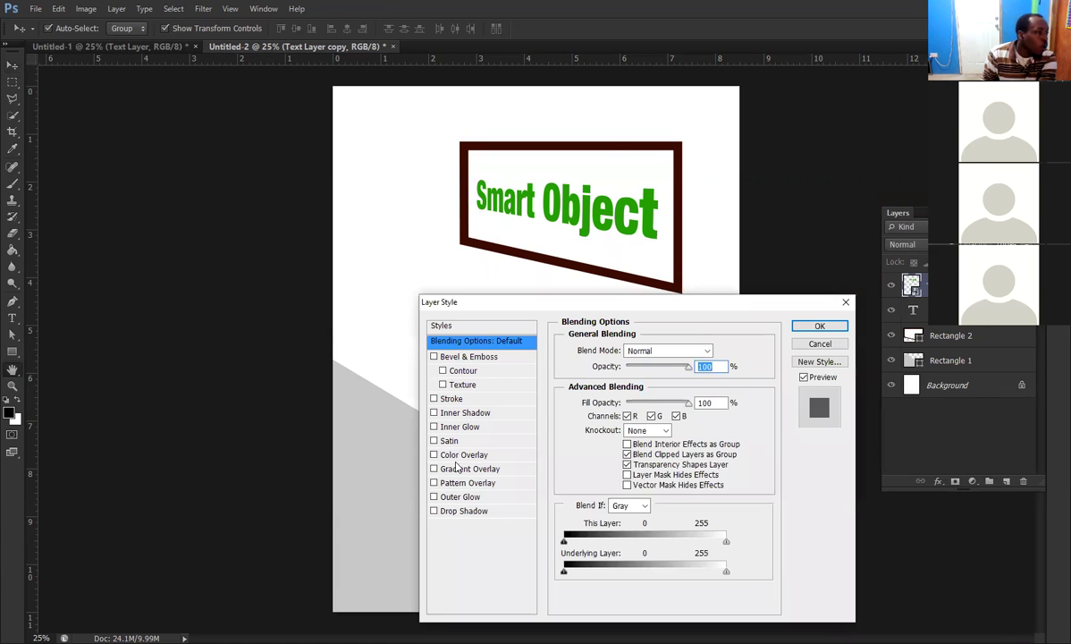
pyautogui.click(434, 455)
pyautogui.click(465, 455)
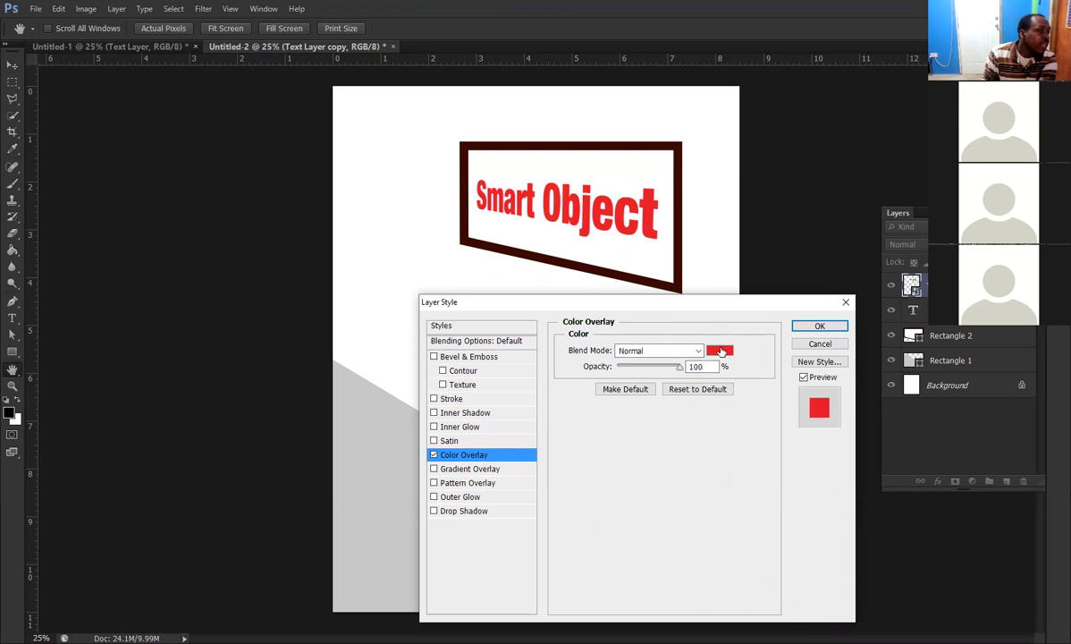
pyautogui.click(721, 351)
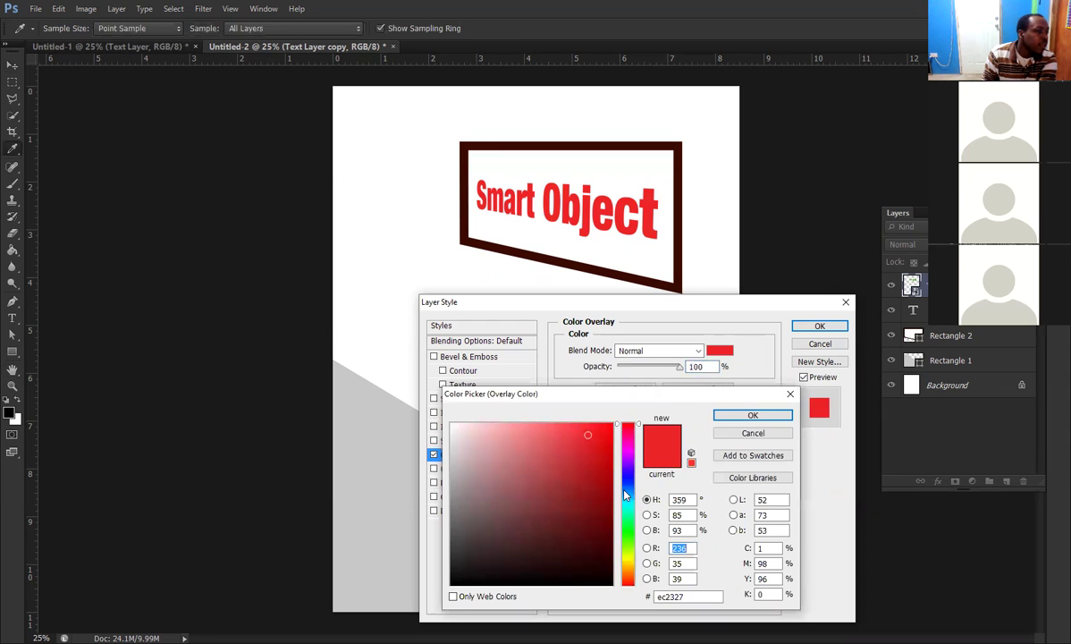
pyautogui.click(627, 479)
pyautogui.click(611, 583)
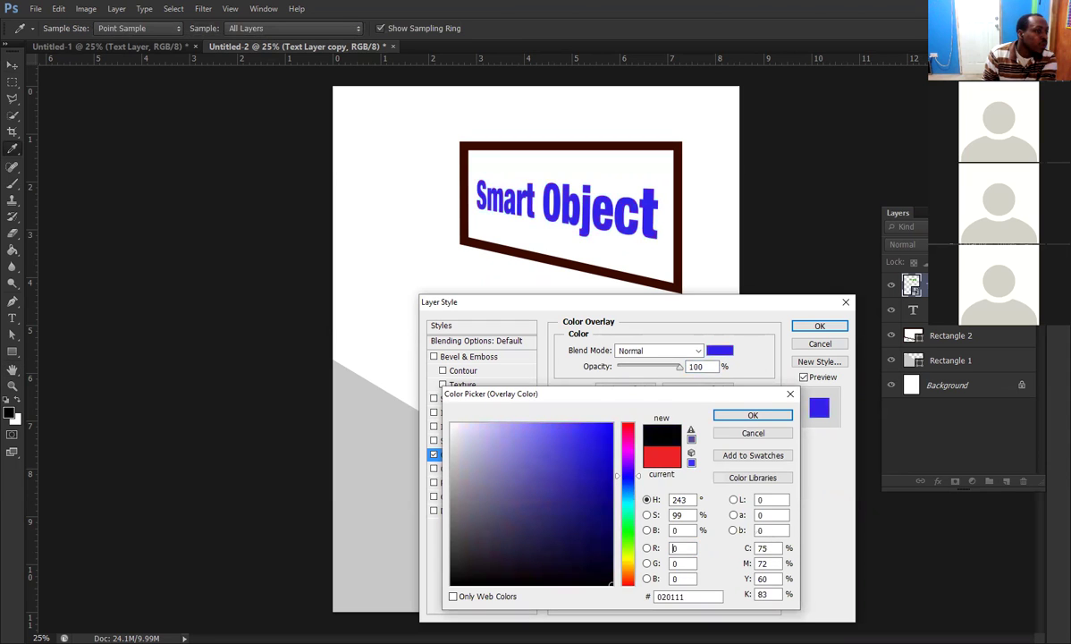
pyautogui.click(752, 415)
pyautogui.click(815, 327)
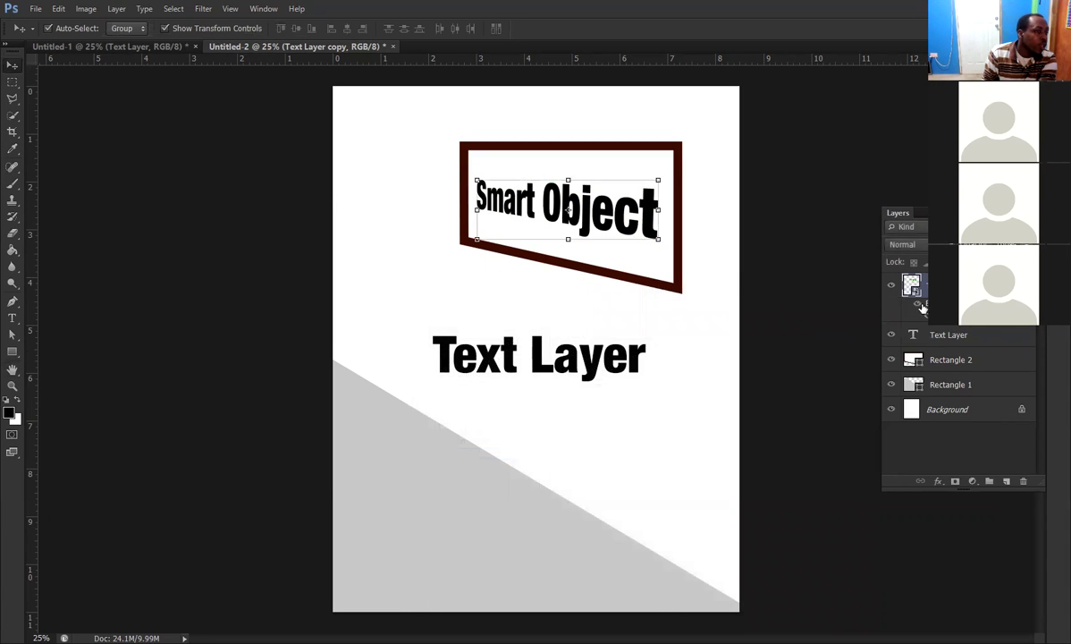
pyautogui.click(592, 376)
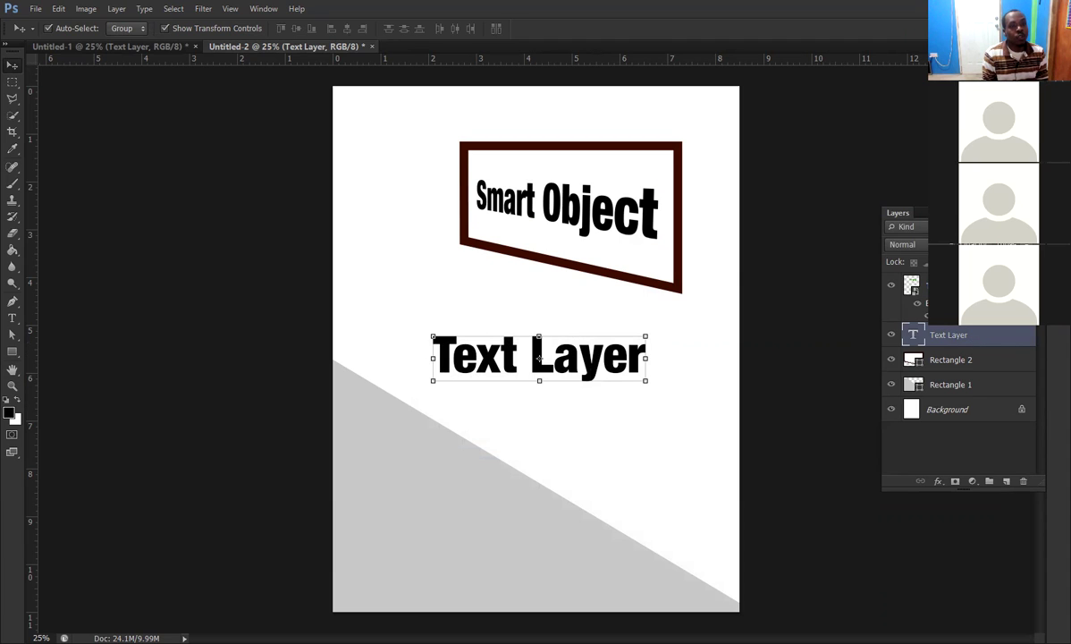
pyautogui.press('F7')
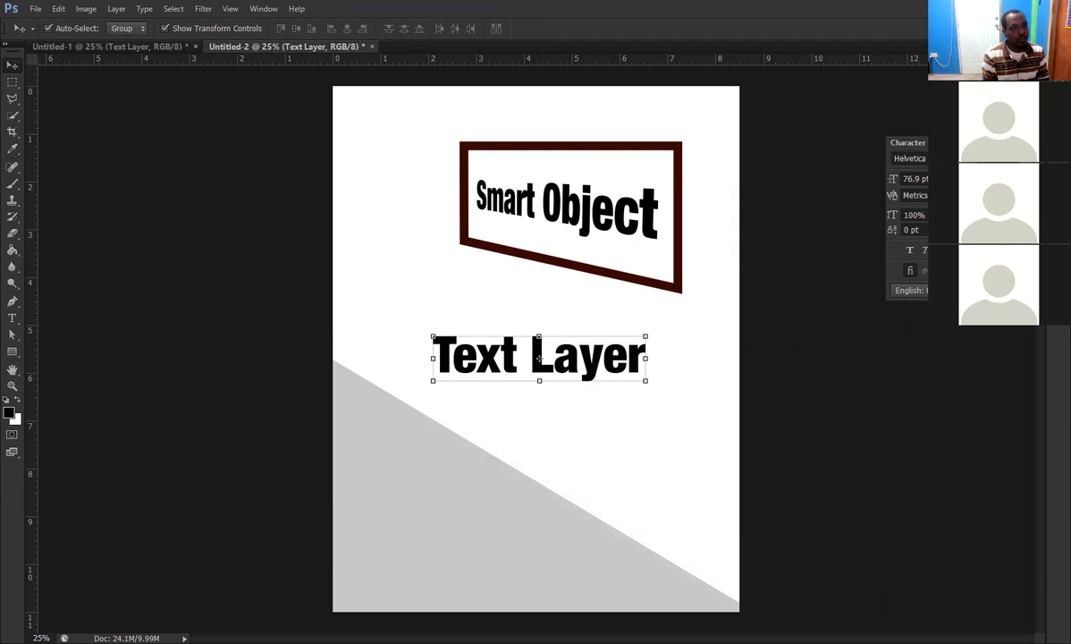
pyautogui.press('F7')
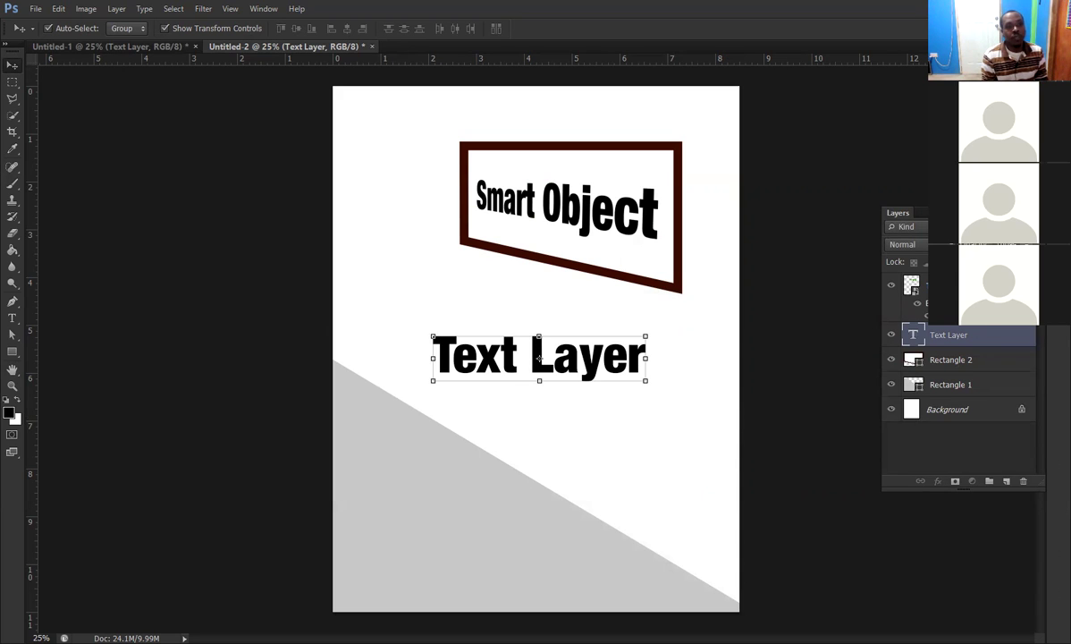
# - Duplicate the framed smart object as a linked copy placed between the frame and the Text Layer text
pyautogui.click(567, 207)
pyautogui.click(973, 336)
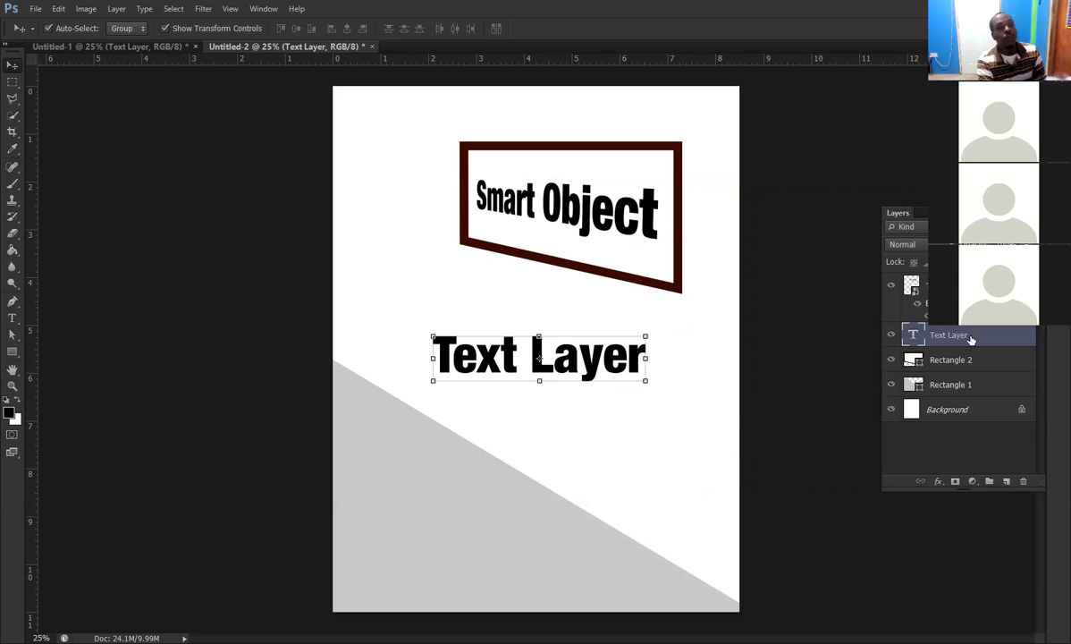
pyautogui.click(650, 208)
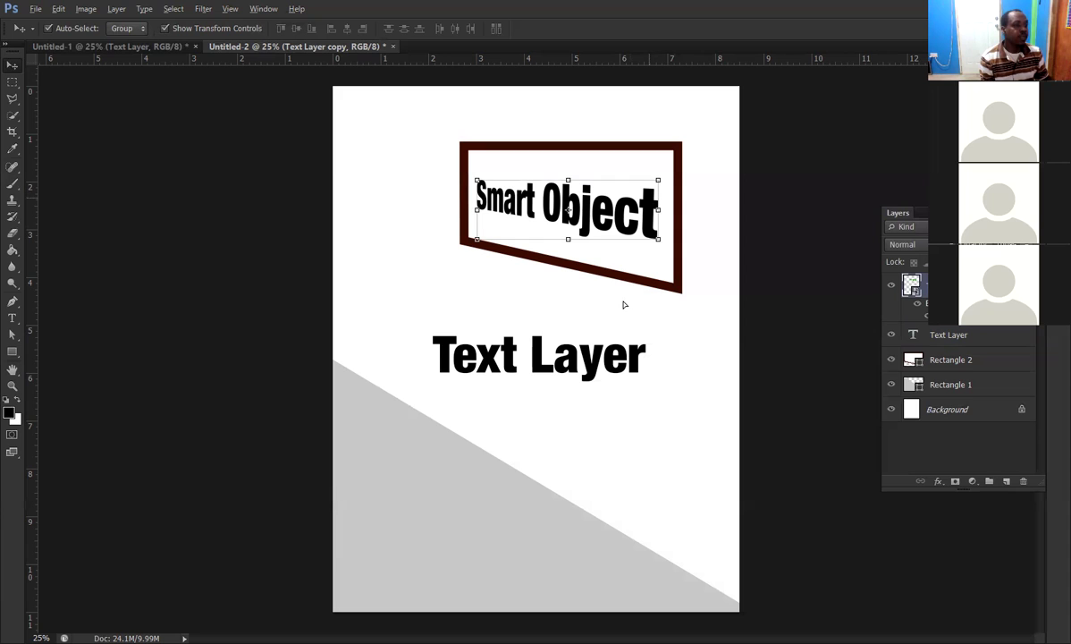
pyautogui.moveTo(577, 297); pyautogui.dragTo(501, 394)
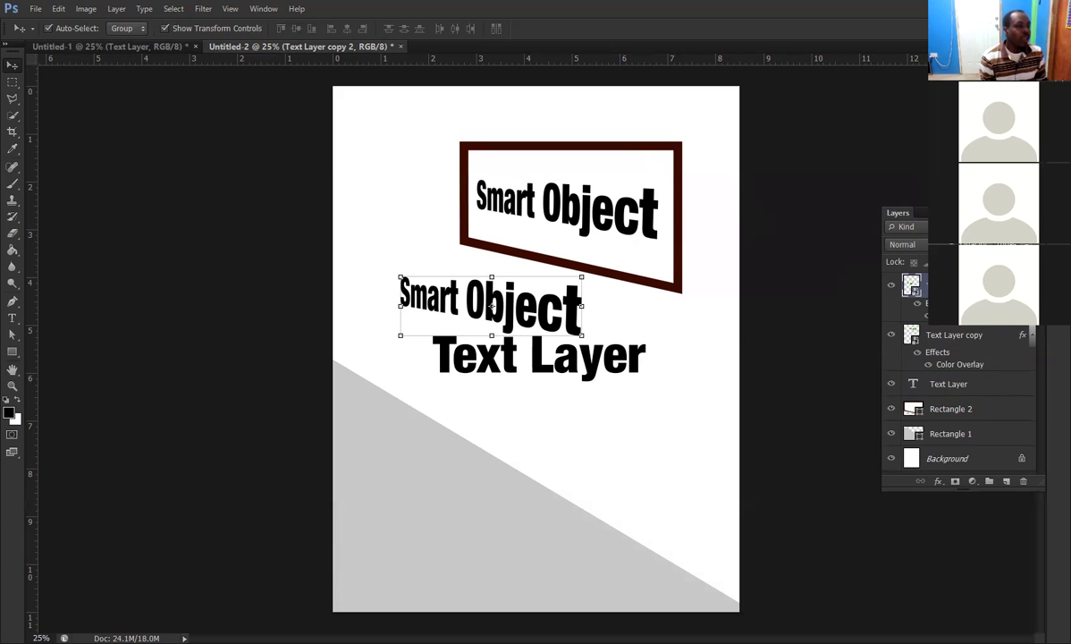
# - Create an independent duplicate of the framed smart object with New Smart Object via Copy, and move it above the frame
pyautogui.click(626, 212)
pyautogui.rightClick(623, 208)
pyautogui.click(982, 344)
pyautogui.rightClick(982, 344)
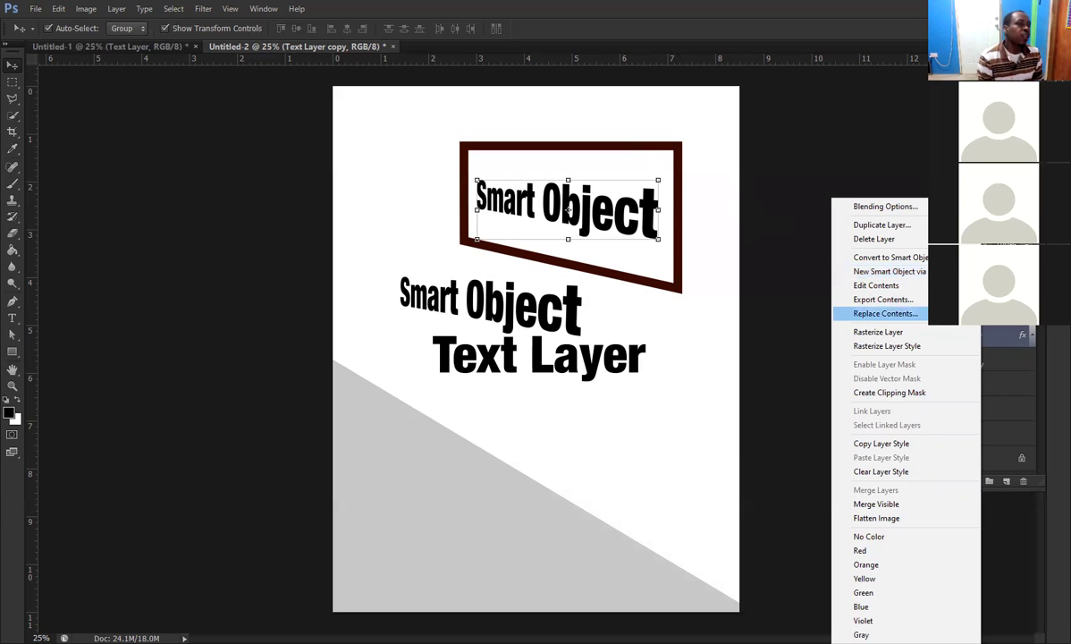
pyautogui.click(916, 272)
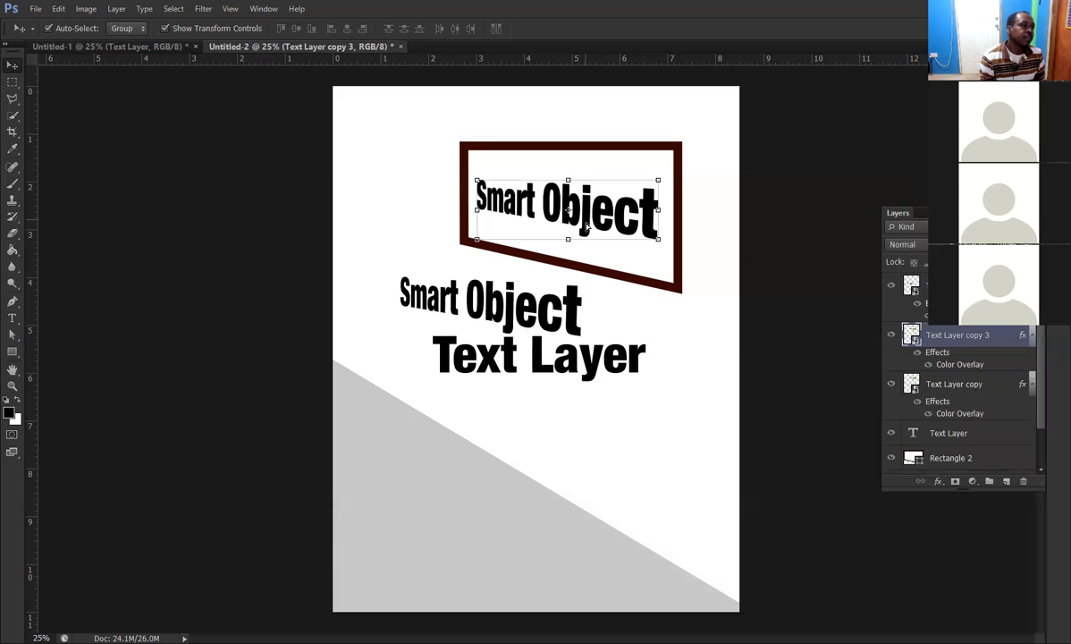
pyautogui.moveTo(575, 183); pyautogui.dragTo(561, 95)
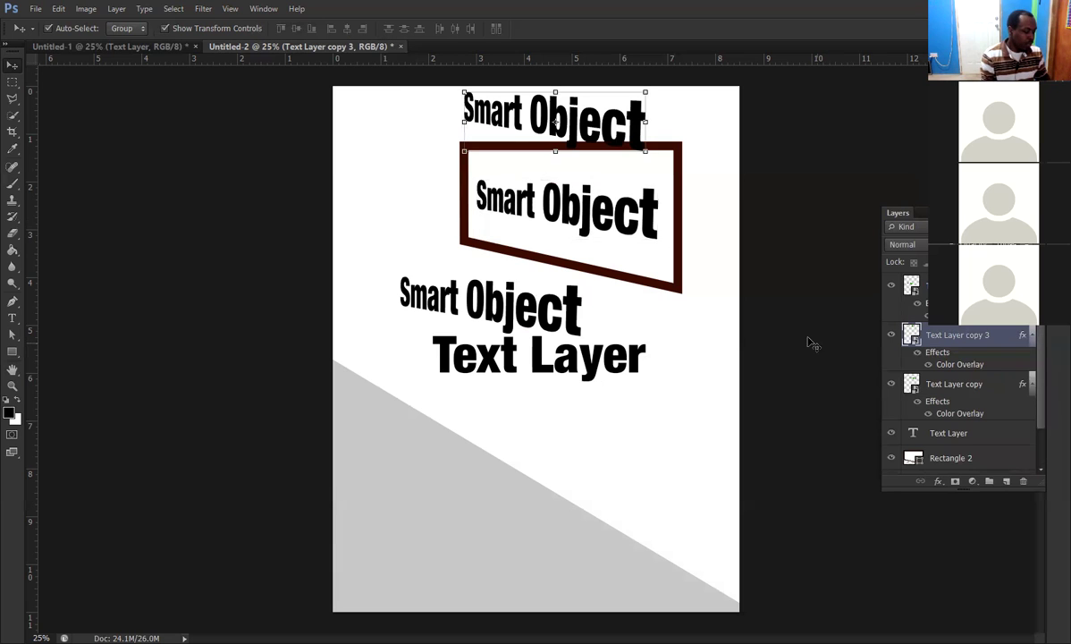
# - Move the Text Layer text and the dark red frame together down over the grey shape near the page's lower edge
pyautogui.hotkey('ctrl', '-')
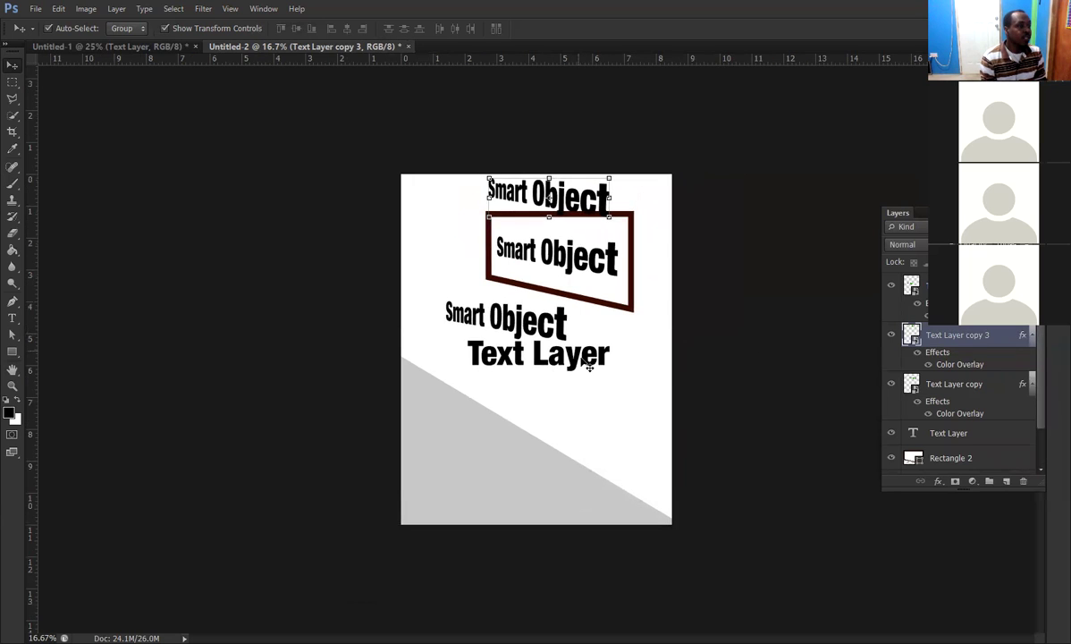
pyautogui.click(581, 359)
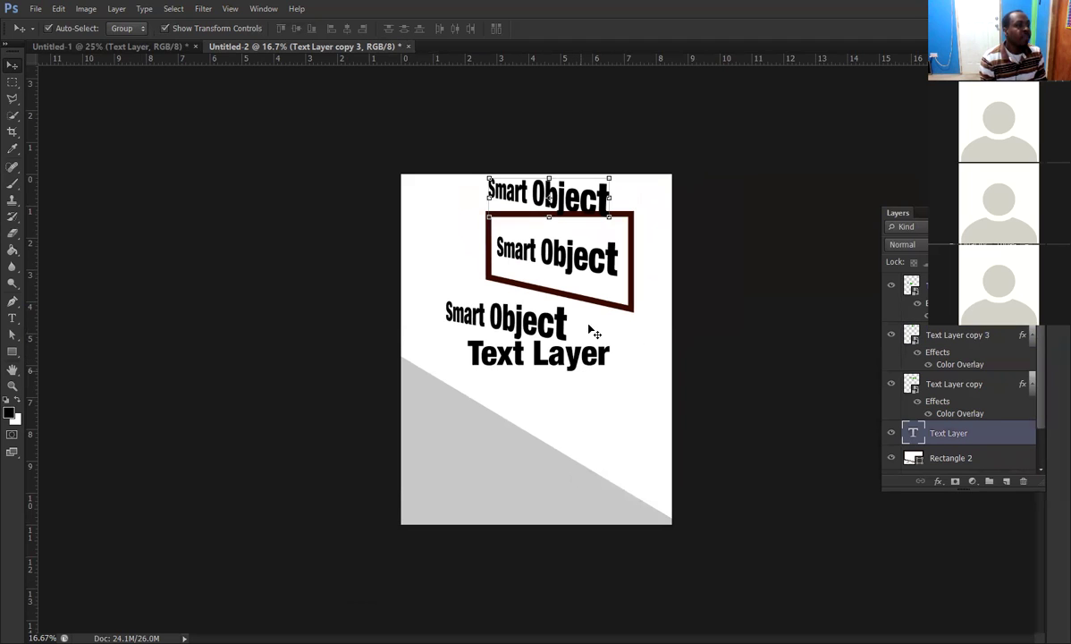
pyautogui.click(632, 223)
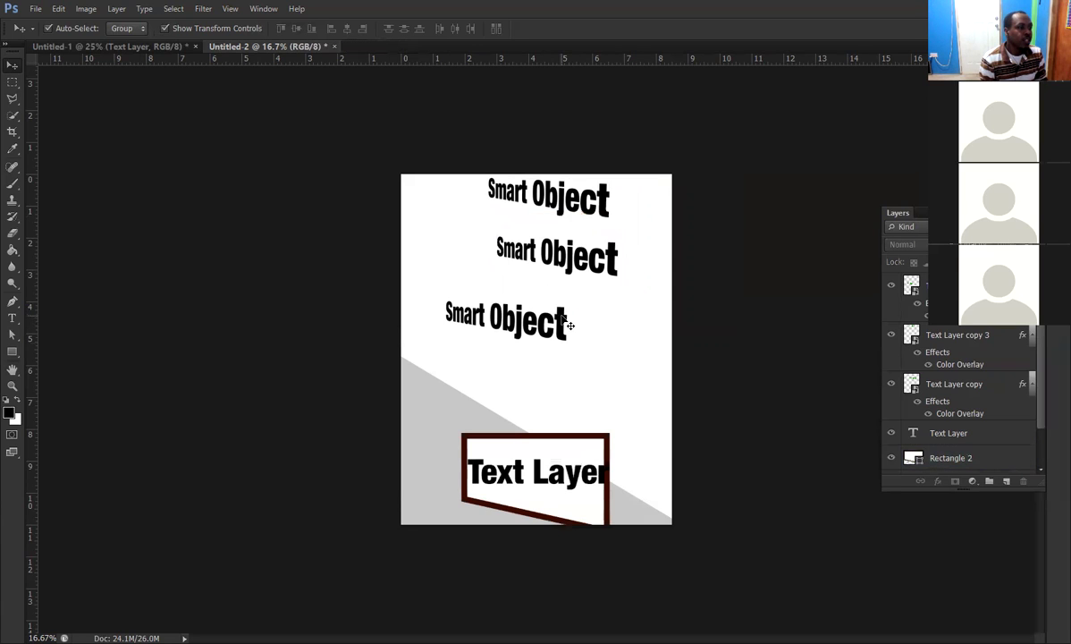
# - Shift the middle and upper smart objects left so that all three stack in a column with the lower copy
pyautogui.click(566, 266)
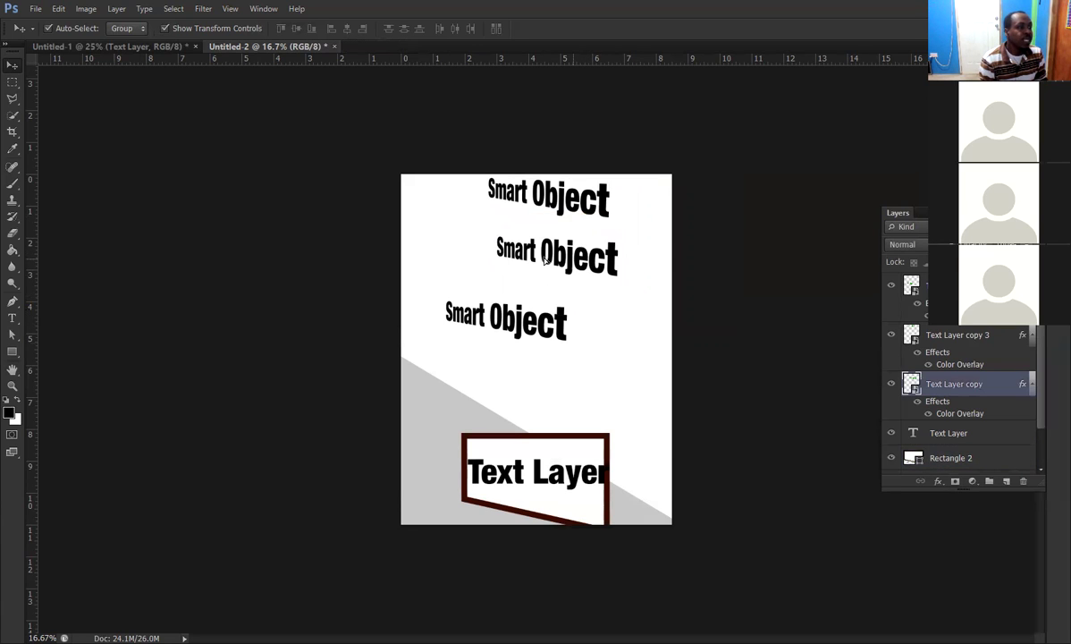
pyautogui.moveTo(549, 280); pyautogui.dragTo(505, 285)
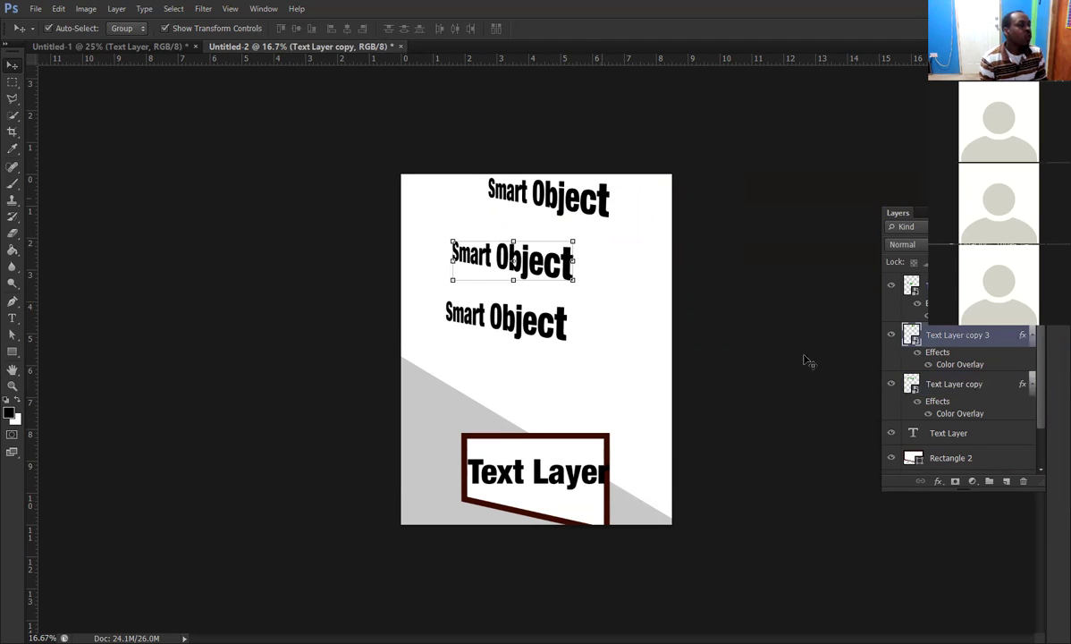
pyautogui.moveTo(554, 198); pyautogui.dragTo(527, 204)
# - Select the middle smart object (Text Layer copy) and open its contents for editing
pyautogui.click(531, 246)
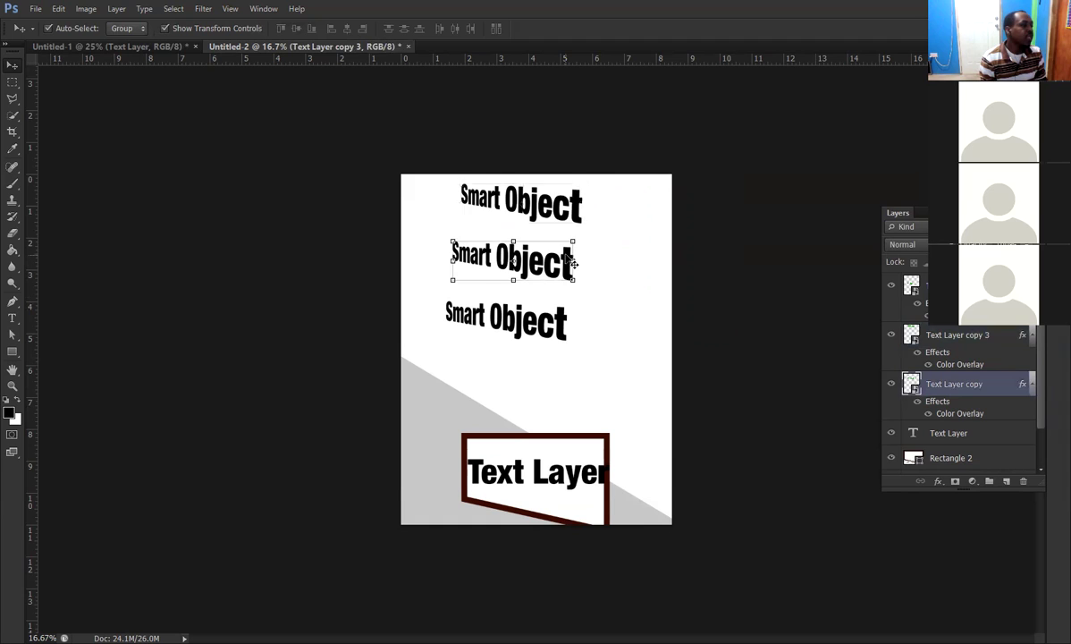
pyautogui.rightClick(953, 385)
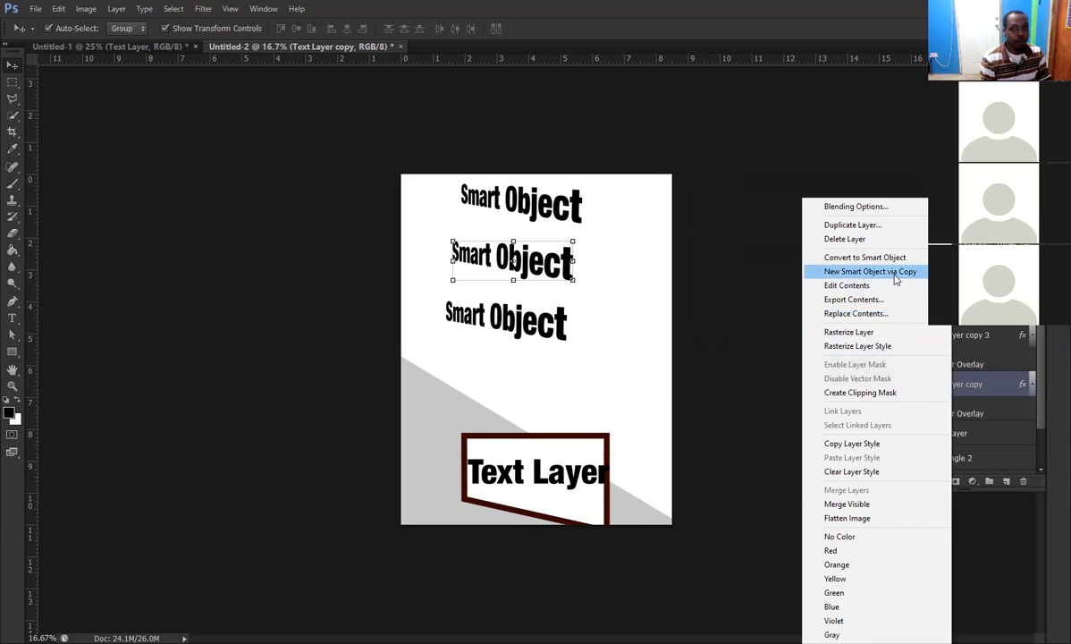
pyautogui.click(846, 285)
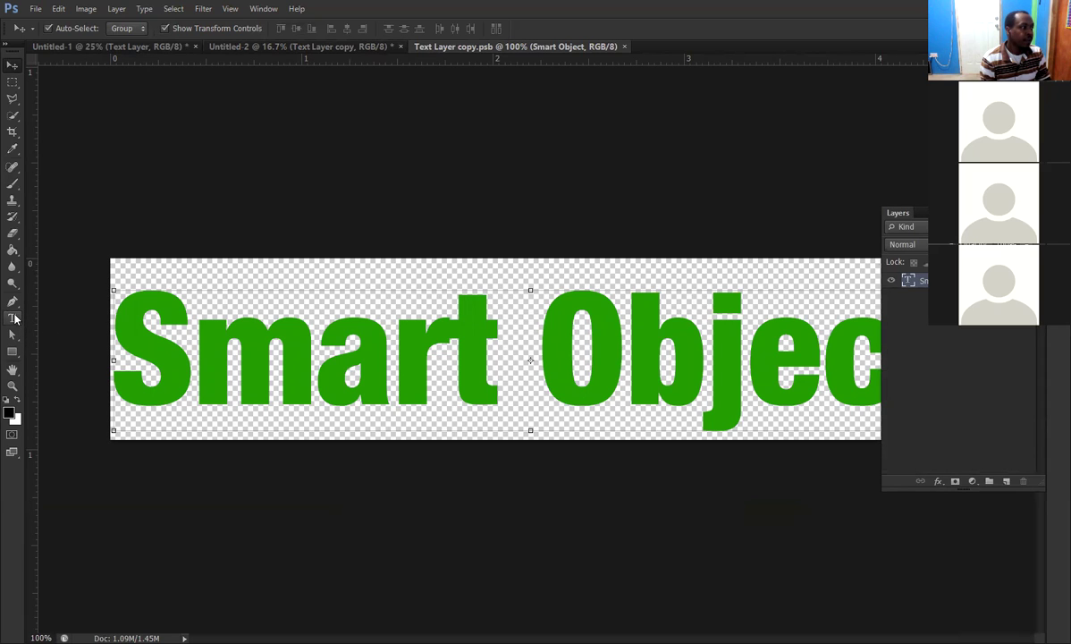
# - Shorten the text in the smart object's contents to "Smart Obj", and save and close the contents
pyautogui.click(13, 318)
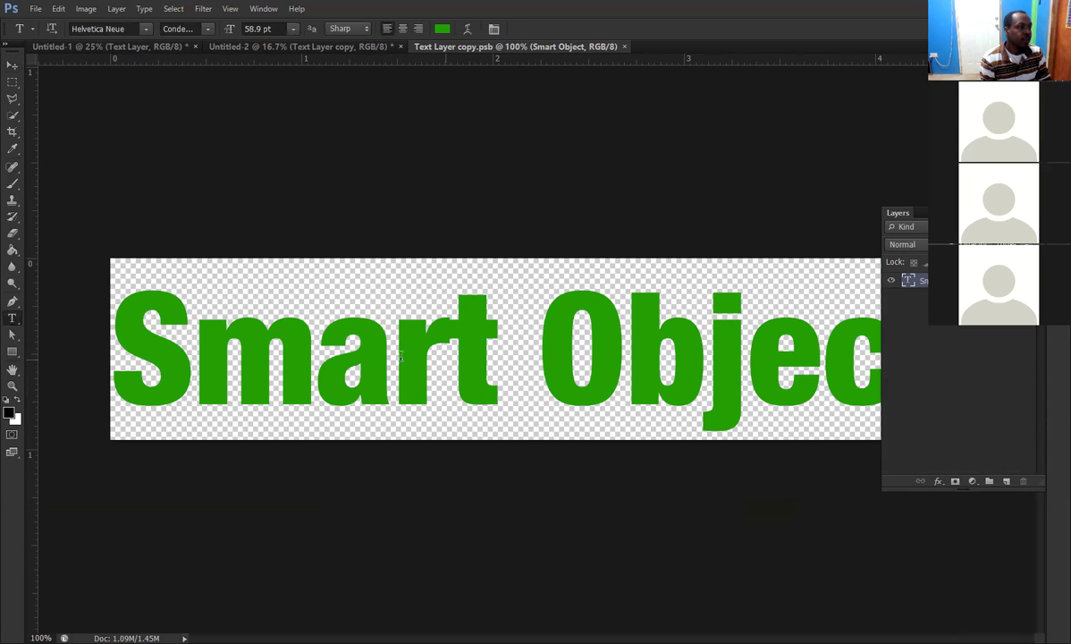
pyautogui.moveTo(748, 357); pyautogui.dragTo(953, 412)
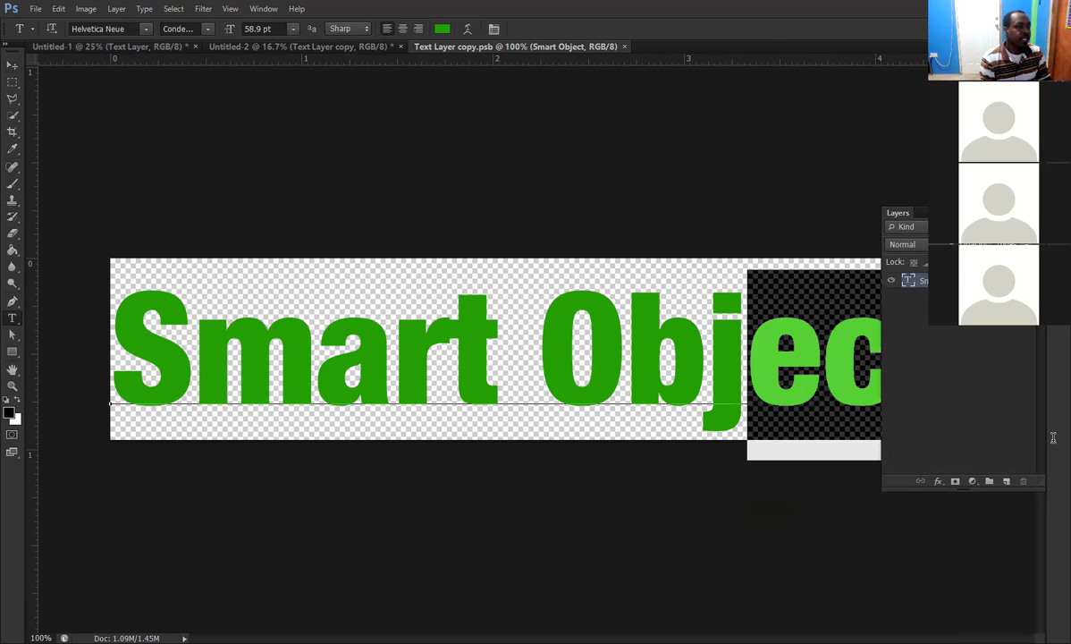
pyautogui.press('BackSpace')
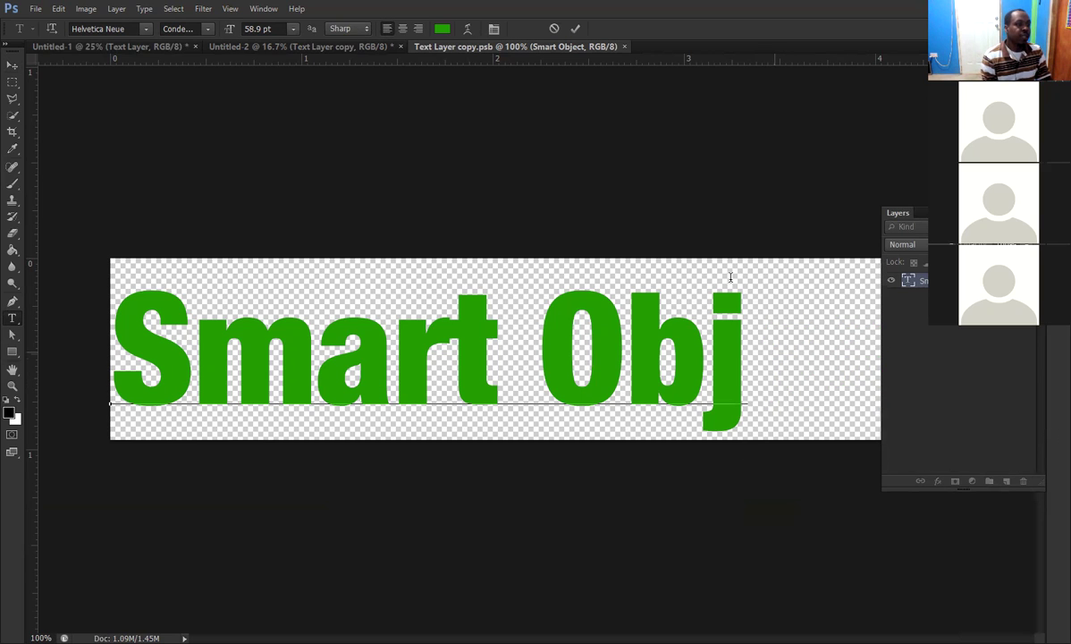
pyautogui.click(575, 29)
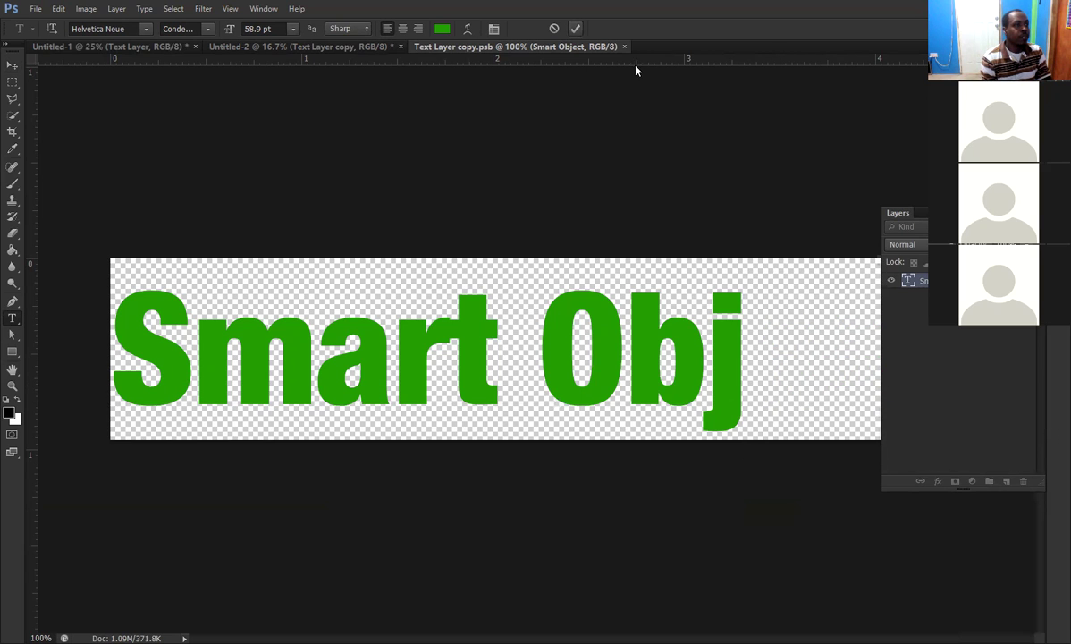
pyautogui.click(619, 46)
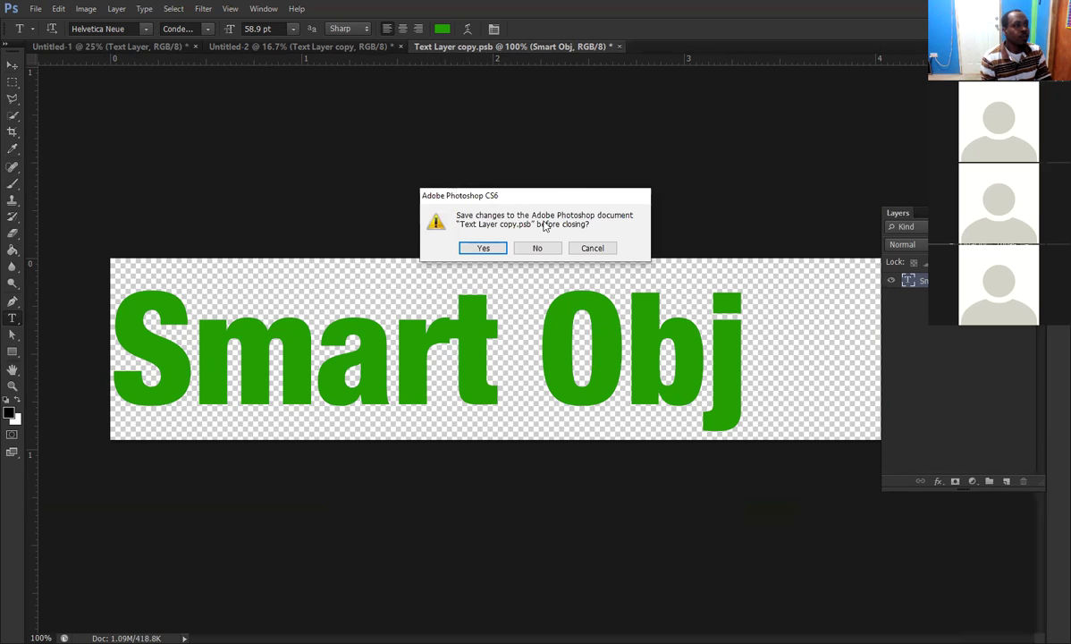
pyautogui.click(482, 248)
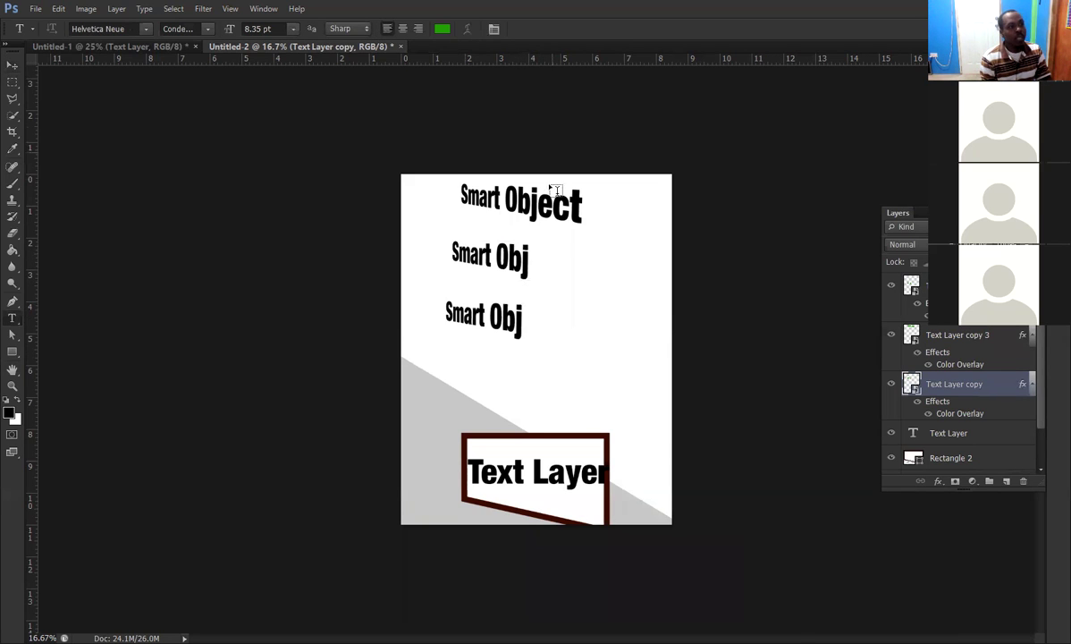
# - Shift the middle smart object (Text Layer copy) down and left so it lines up directly above the lower one
pyautogui.click(12, 66)
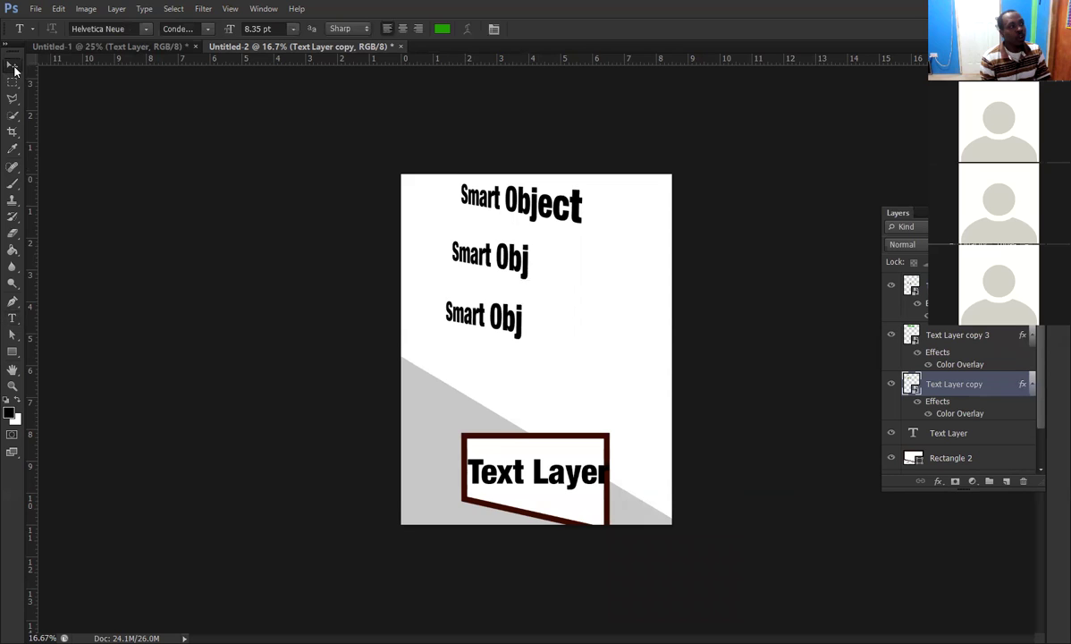
pyautogui.click(585, 206)
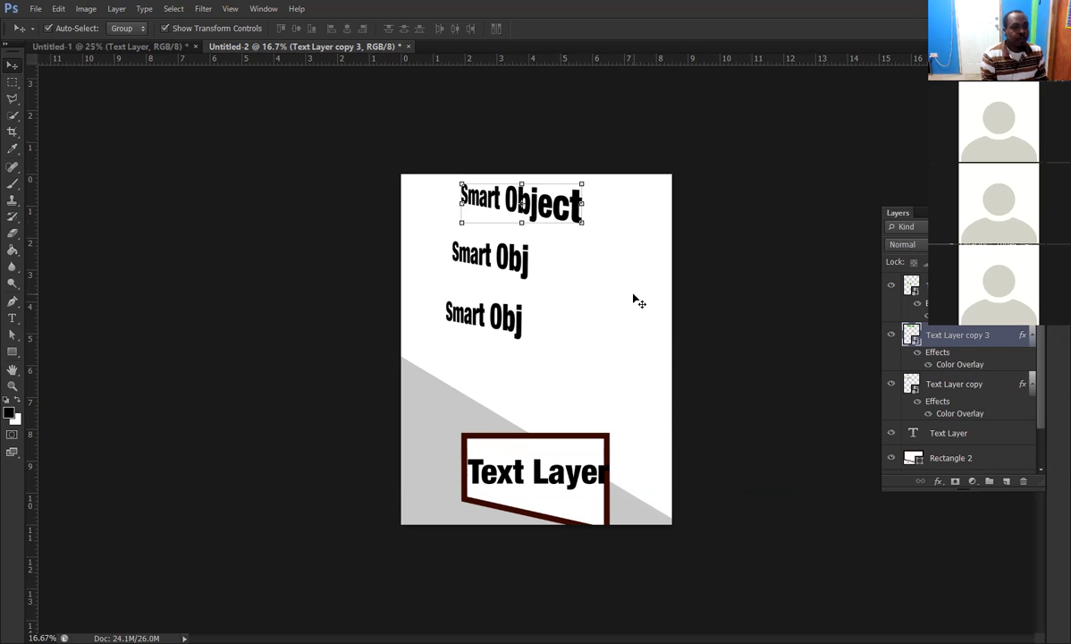
pyautogui.click(526, 264)
pyautogui.hotkey('ctrl', 't')
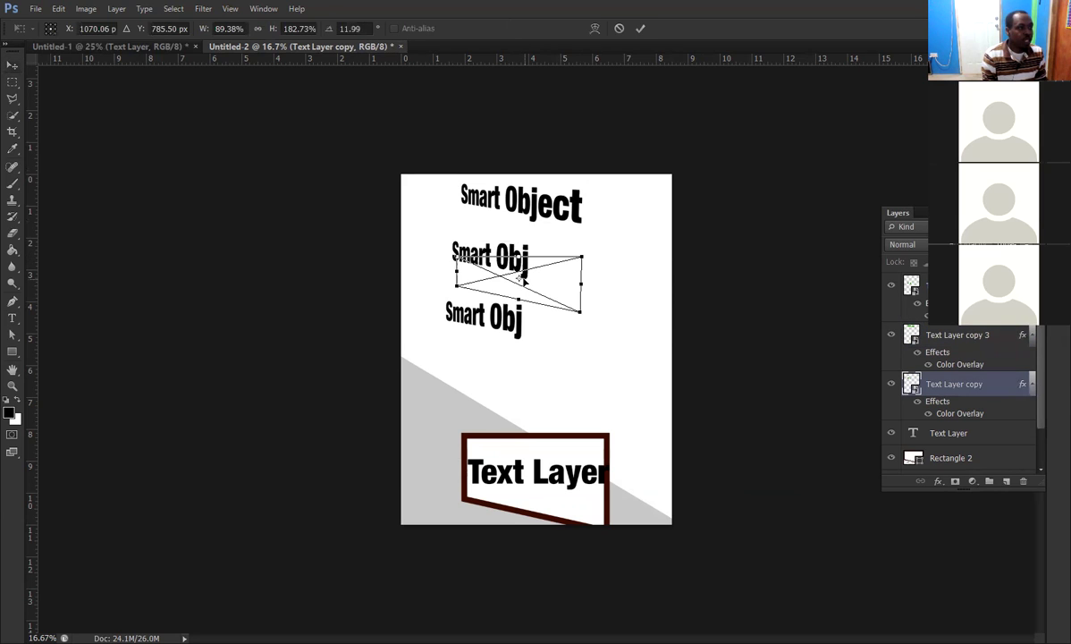
pyautogui.moveTo(523, 280); pyautogui.dragTo(511, 268)
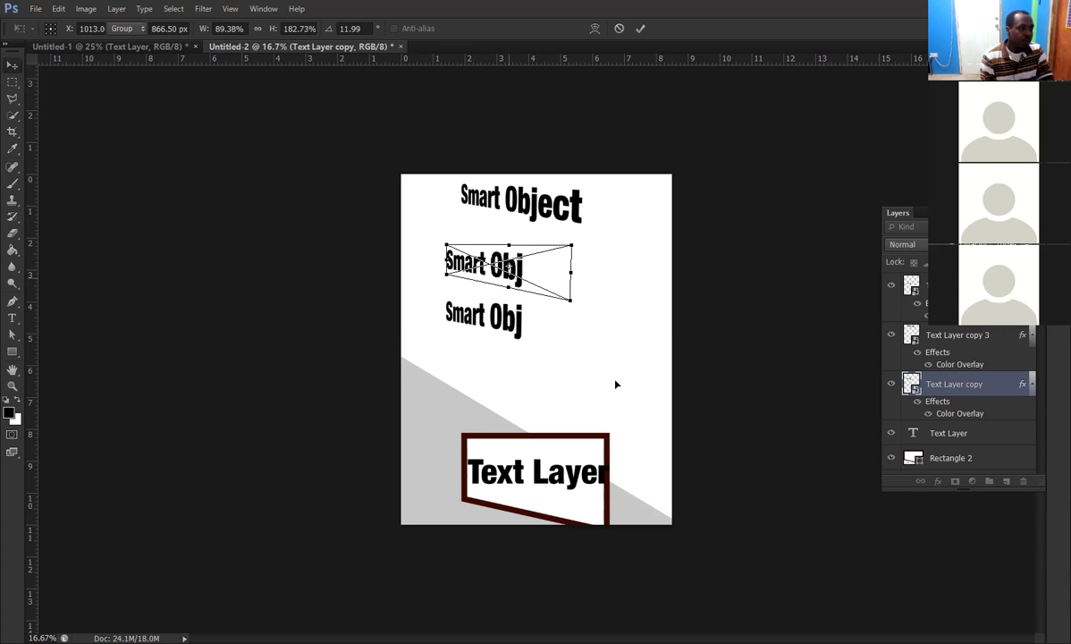
pyautogui.press('Return')
pyautogui.click(569, 283)
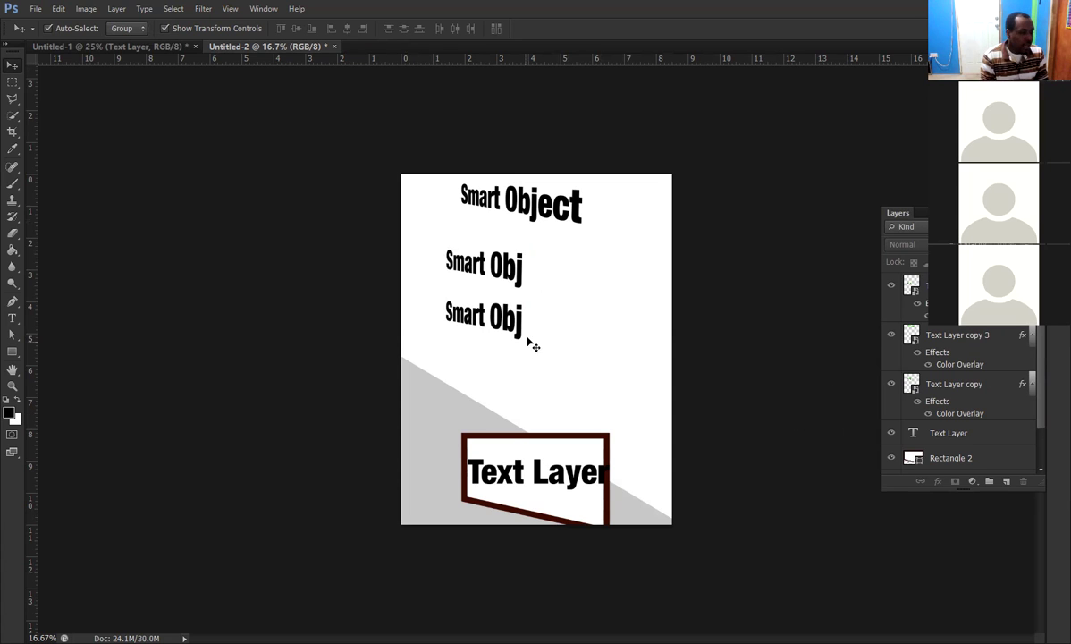
# - Move the lower smart object down to the grey shape's edge and shift the middle one down and to the right
pyautogui.click(519, 284)
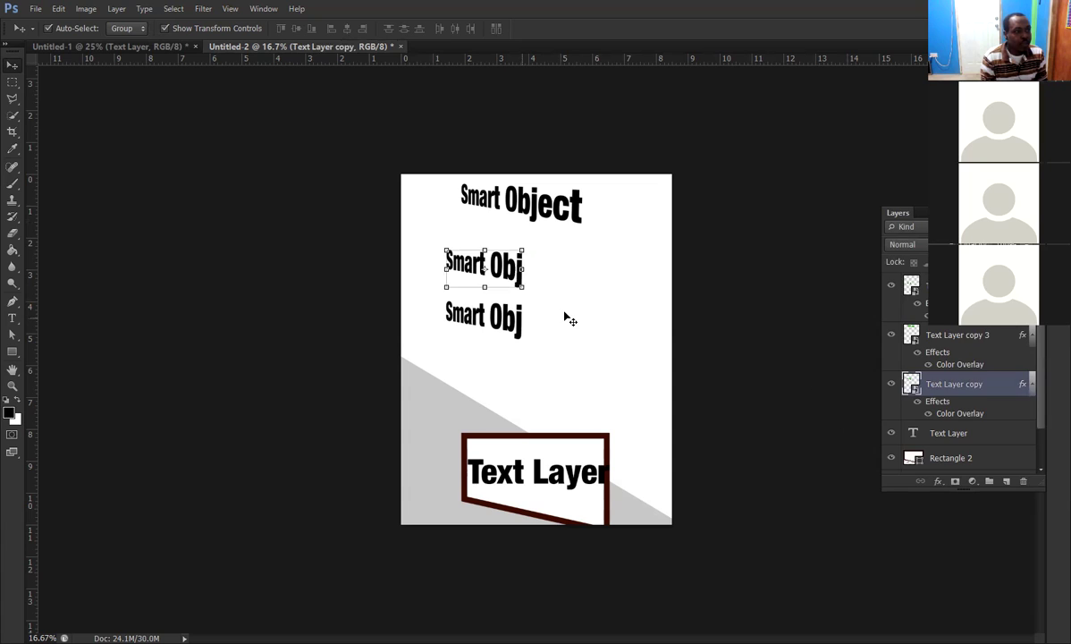
pyautogui.click(516, 349)
pyautogui.moveTo(505, 315); pyautogui.dragTo(505, 350)
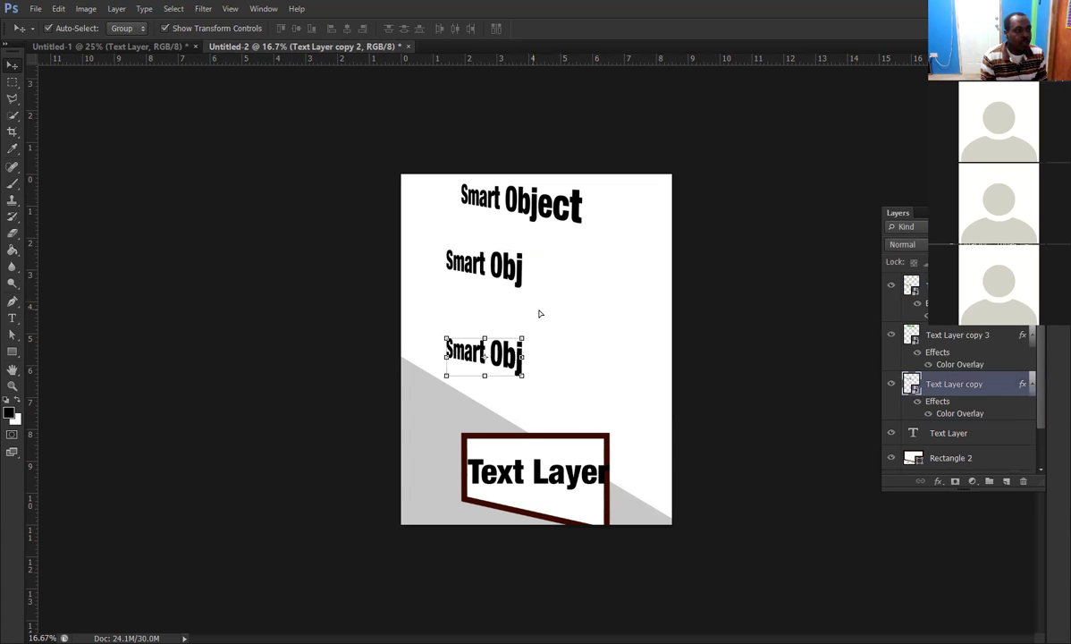
pyautogui.hotkey('ctrl', 'alt', 'z')
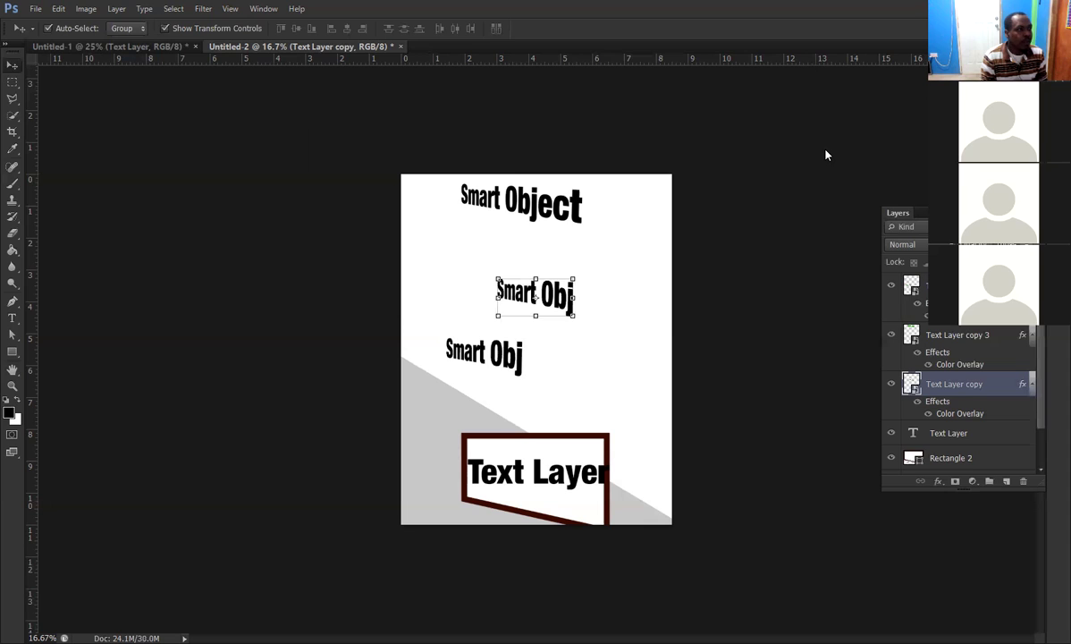
# - Try a Gaussian Blur with a 6.1-pixel radius on the middle smart object and undo it
pyautogui.click(203, 9)
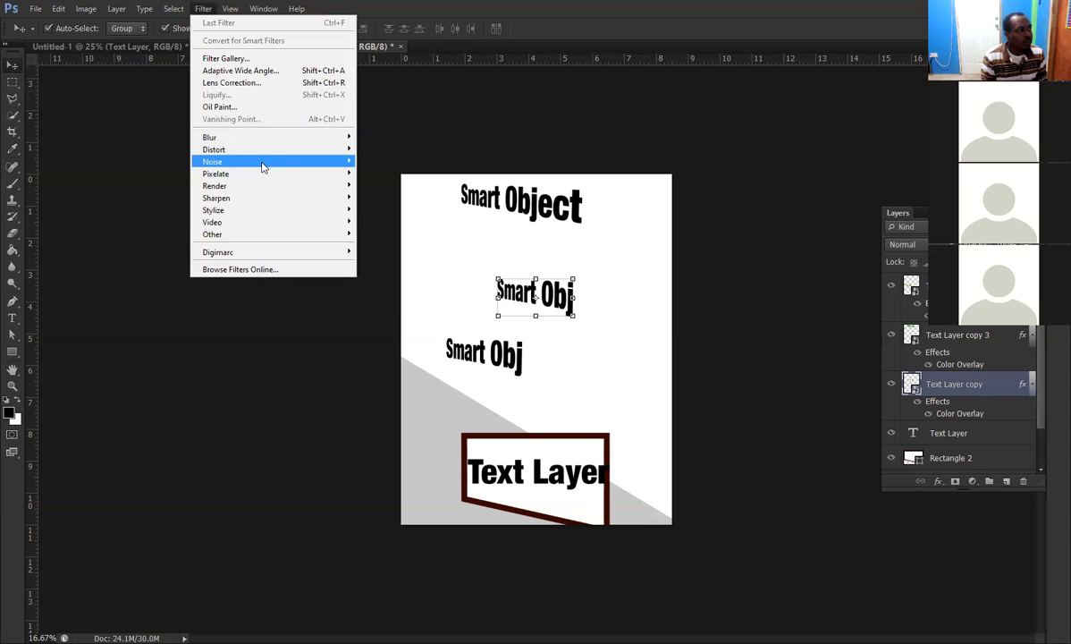
pyautogui.moveTo(271, 145)
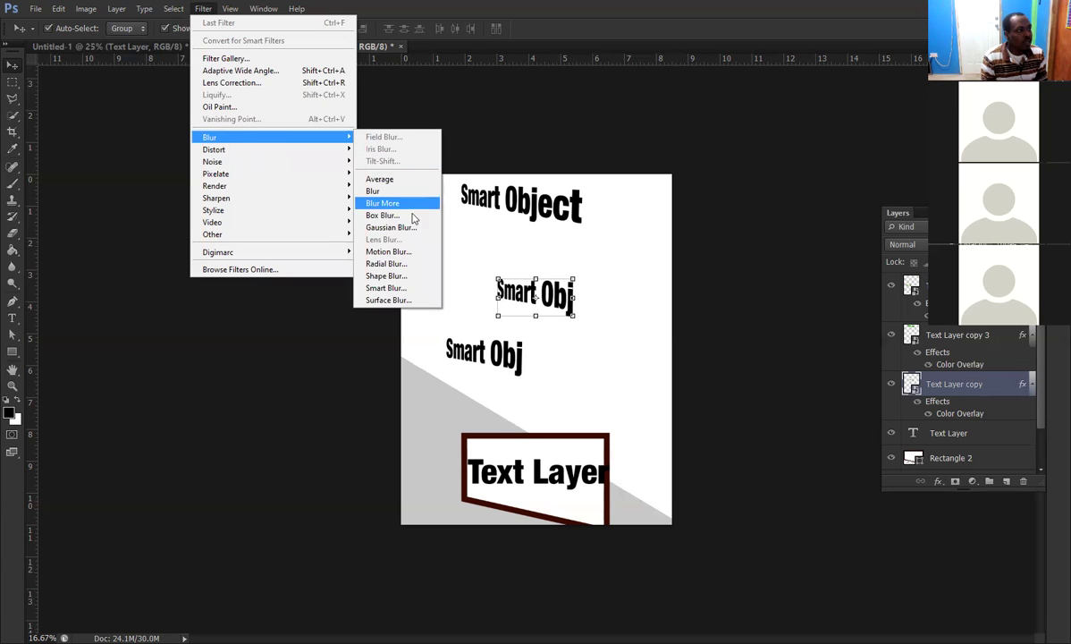
pyautogui.click(397, 229)
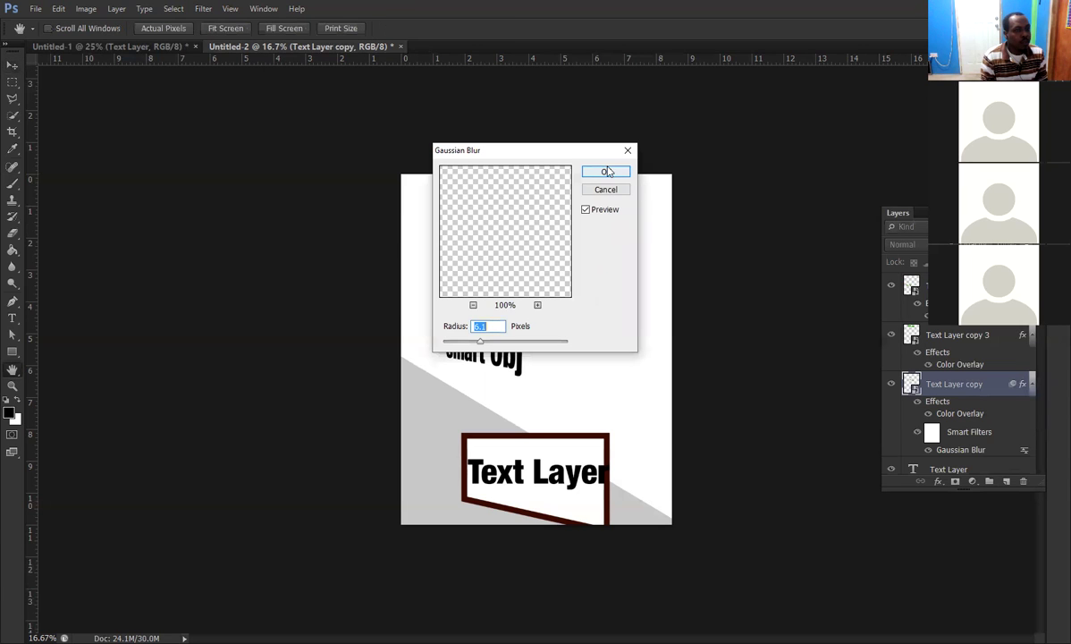
pyautogui.click(585, 209)
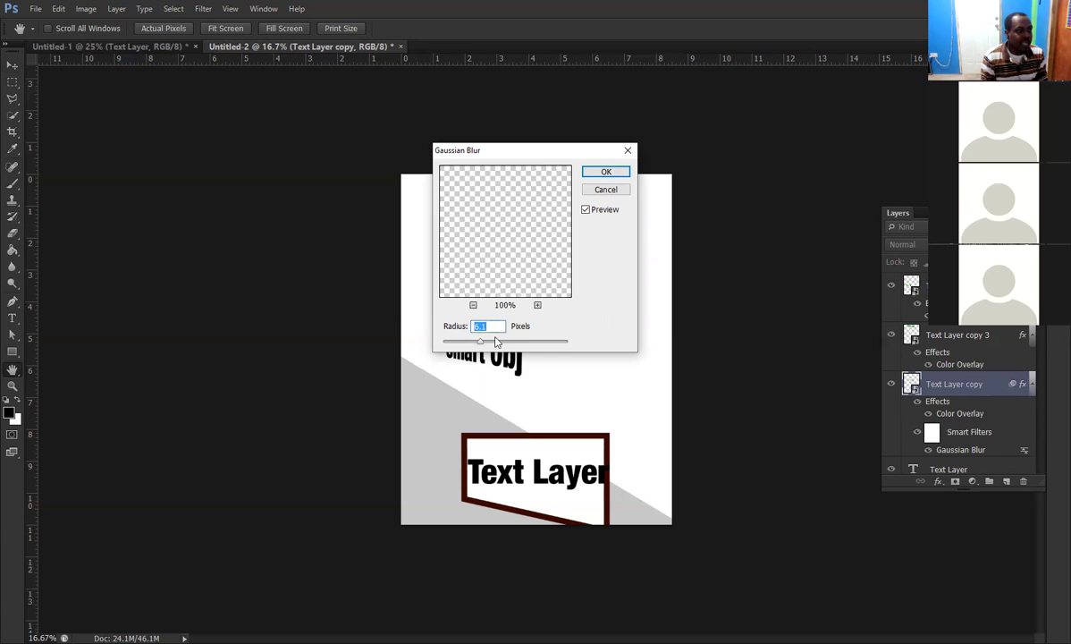
pyautogui.click(606, 172)
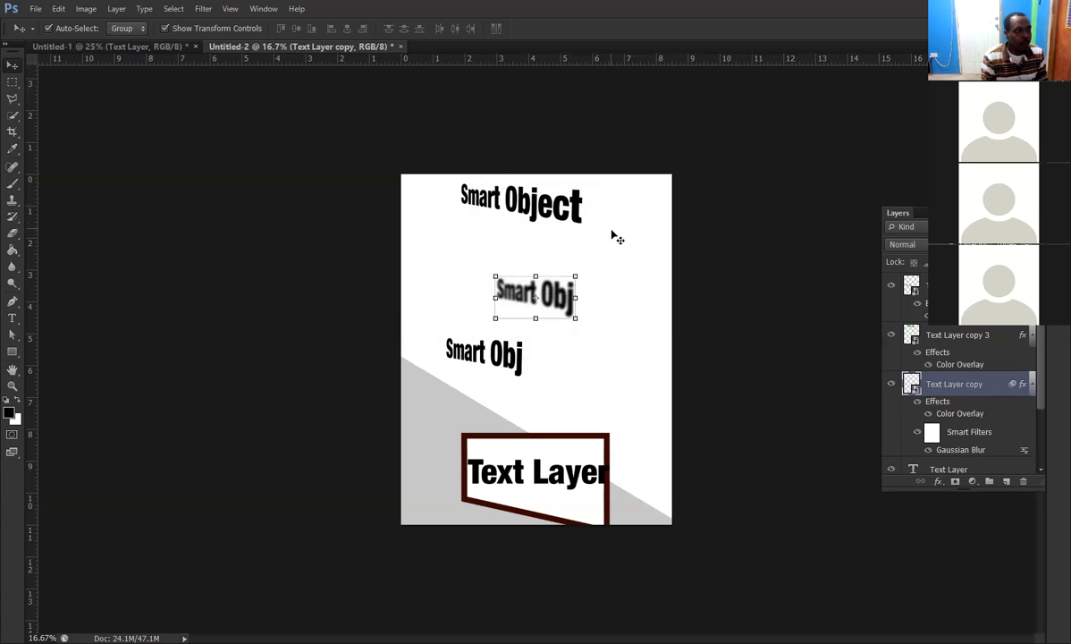
pyautogui.hotkey('ctrl', 'z')
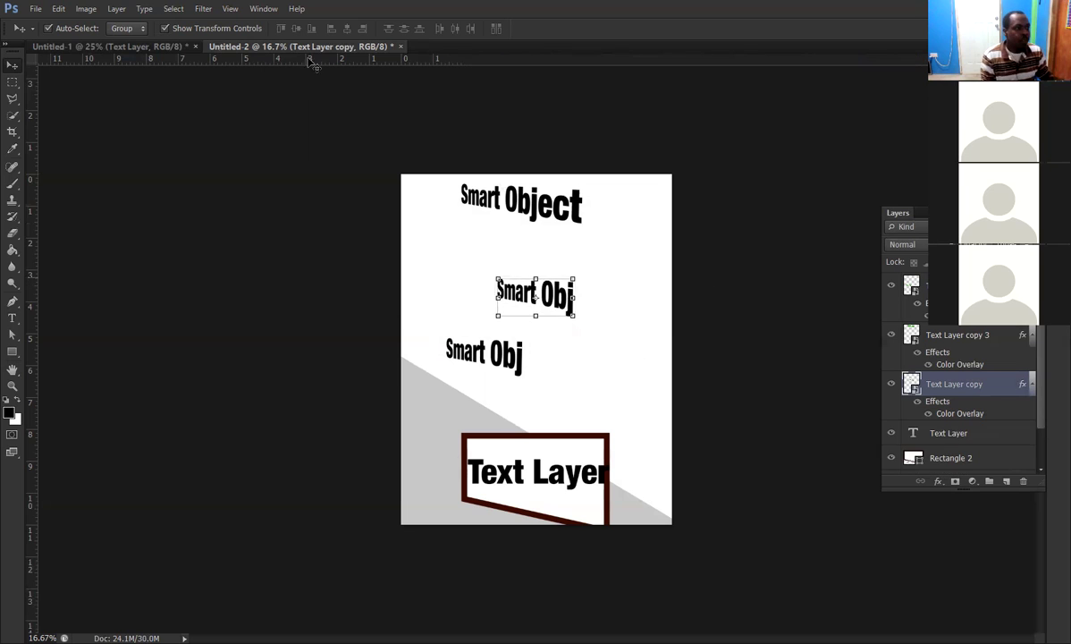
# - Apply a Gaussian Blur with a radius of 18.2 pixels to the middle smart object (Text Layer copy)
pyautogui.click(204, 11)
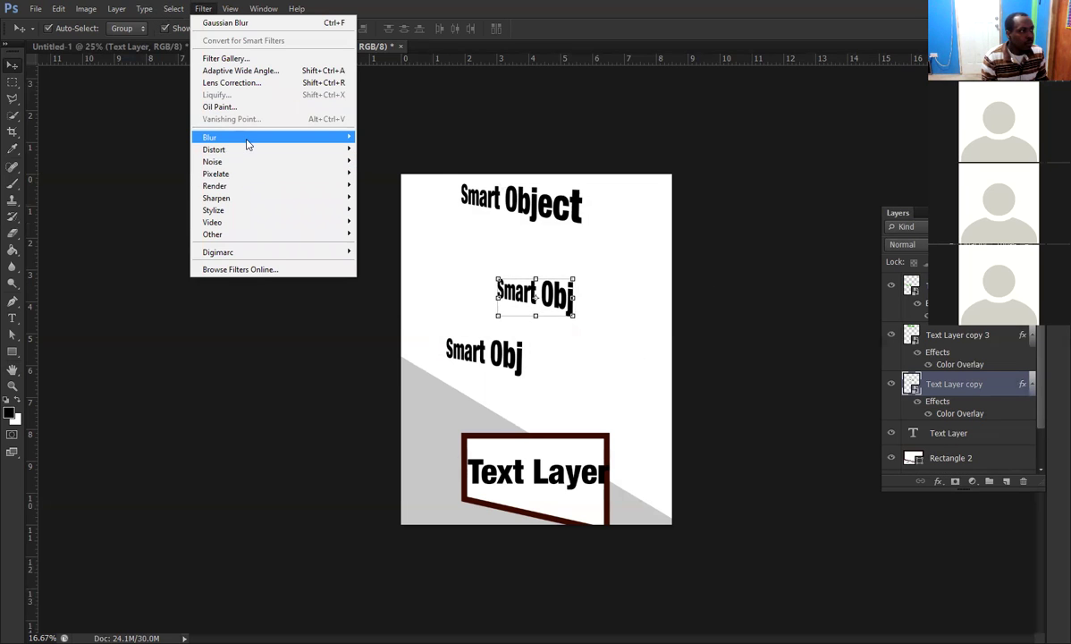
pyautogui.moveTo(248, 139)
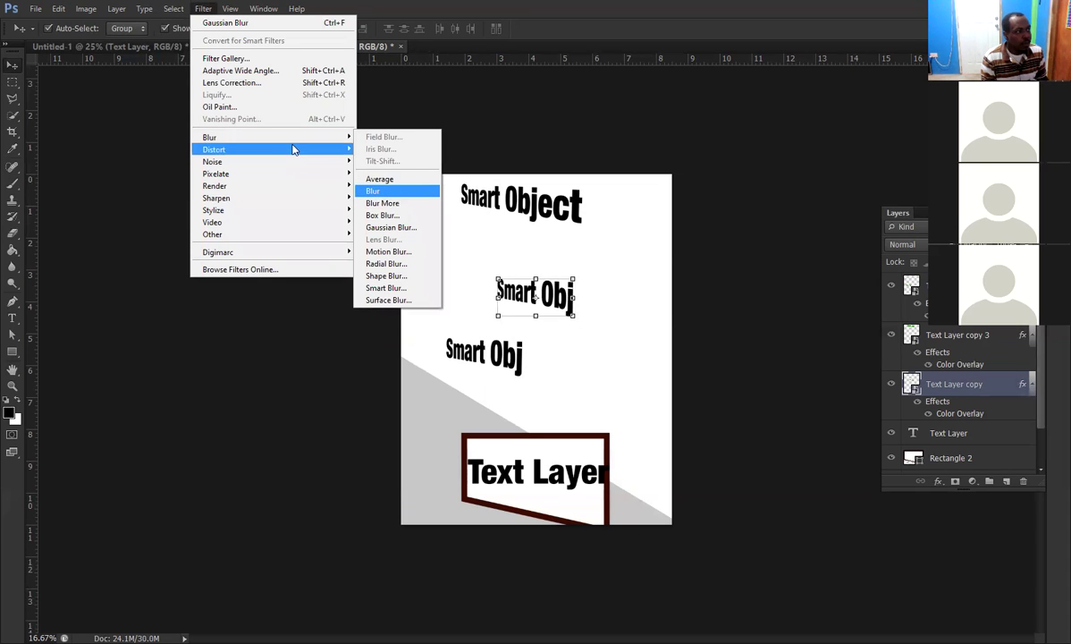
pyautogui.moveTo(281, 148)
pyautogui.moveTo(349, 137)
pyautogui.click(396, 228)
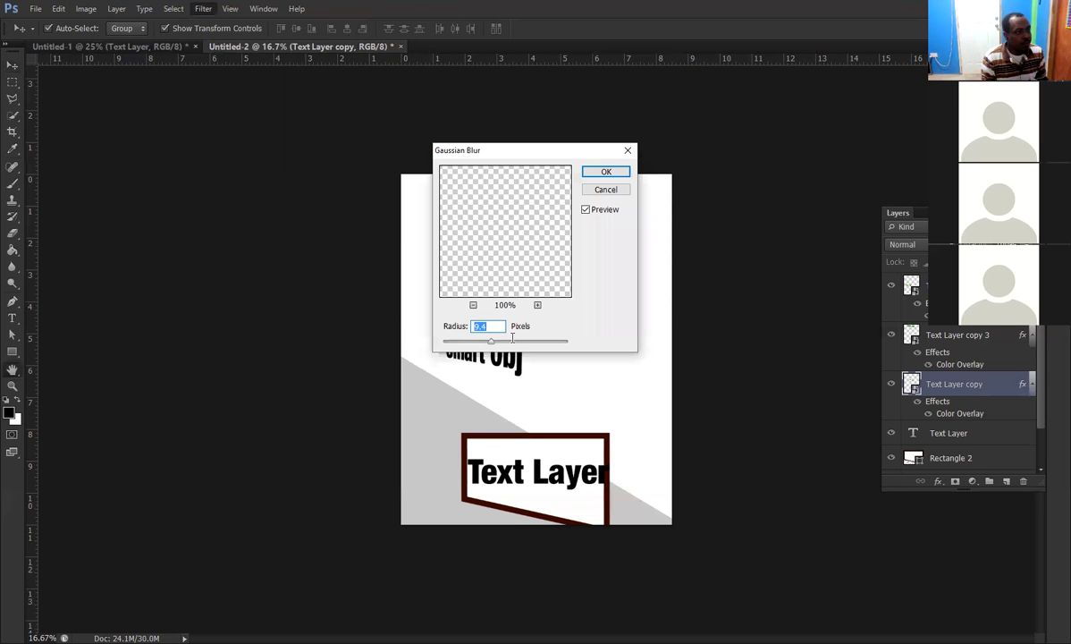
pyautogui.click(473, 305)
pyautogui.click(473, 305)
pyautogui.click(473, 304)
pyautogui.moveTo(531, 341); pyautogui.dragTo(499, 340)
pyautogui.click(608, 173)
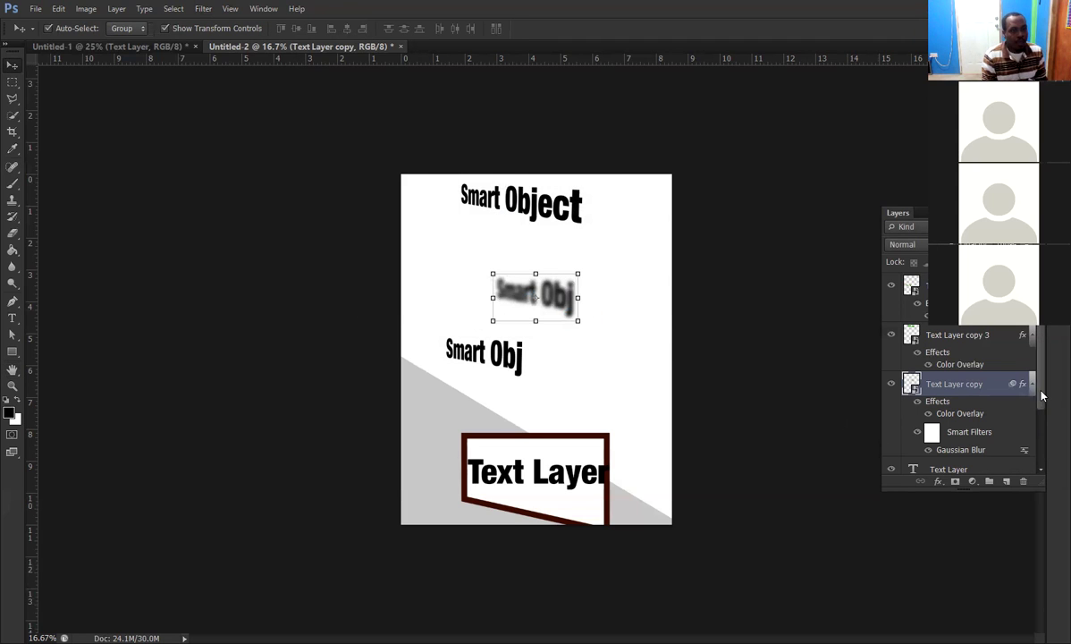
# - Review the settings of the Gaussian Blur smart filter on Text Layer copy and accept them as they are
pyautogui.moveTo(1036, 355); pyautogui.dragTo(1044, 377)
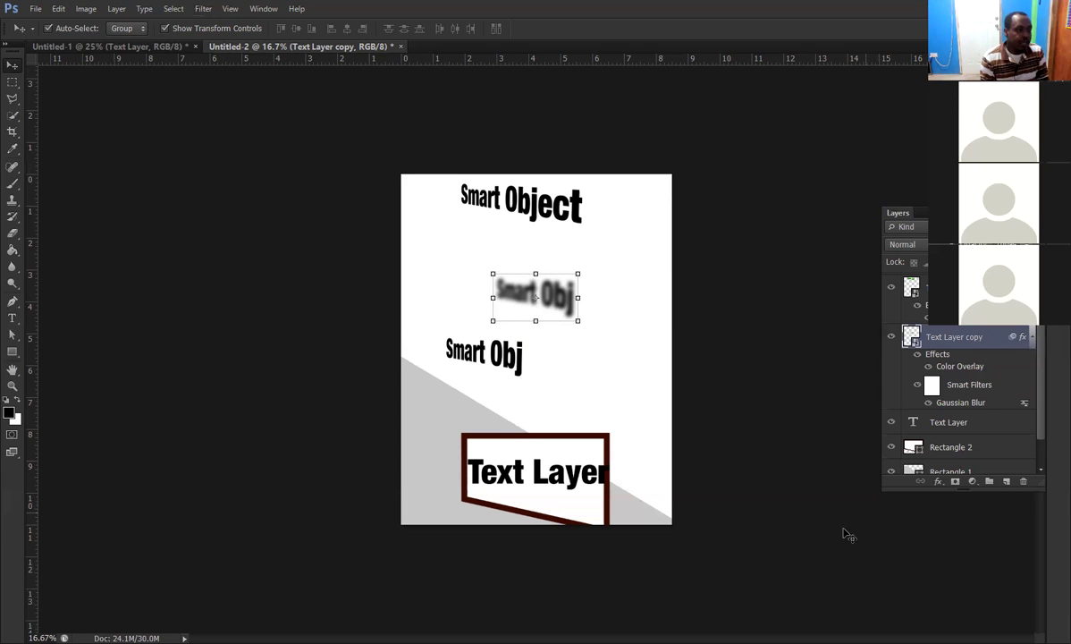
pyautogui.doubleClick(969, 403)
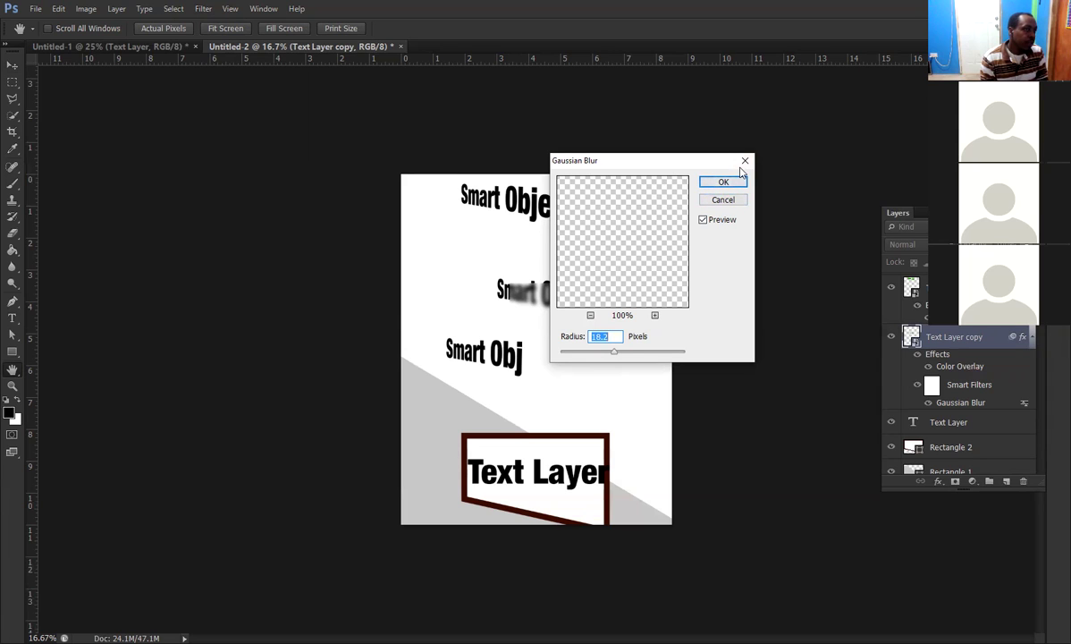
pyautogui.click(710, 182)
pyautogui.press('v')
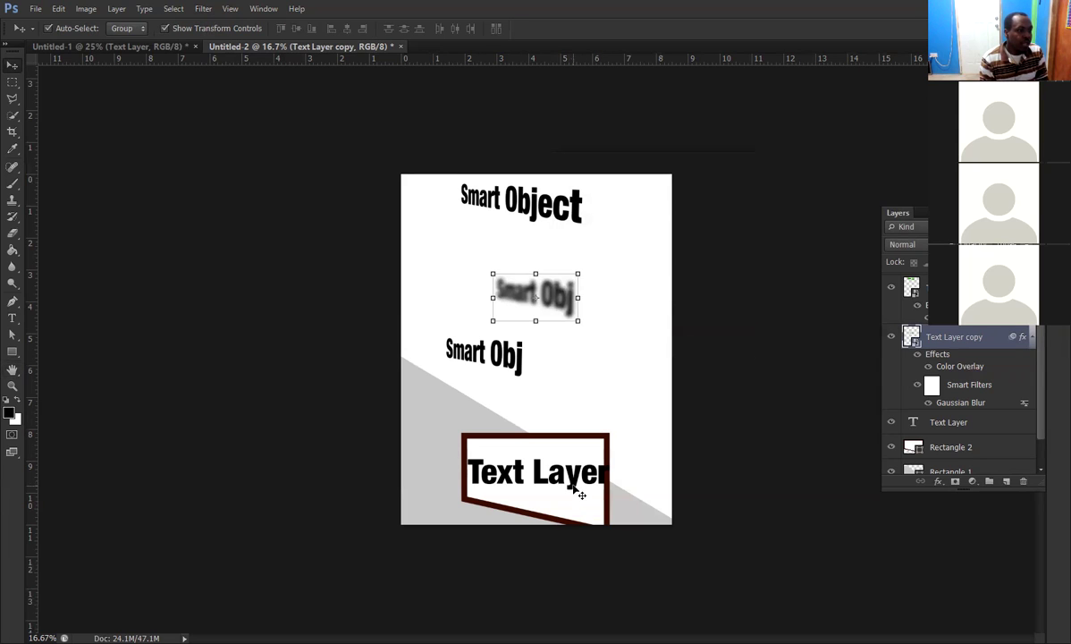
# - Move the Text Layer text up and to the right, out of the dark red frame
pyautogui.click(539, 459)
pyautogui.moveTo(577, 485); pyautogui.dragTo(611, 417)
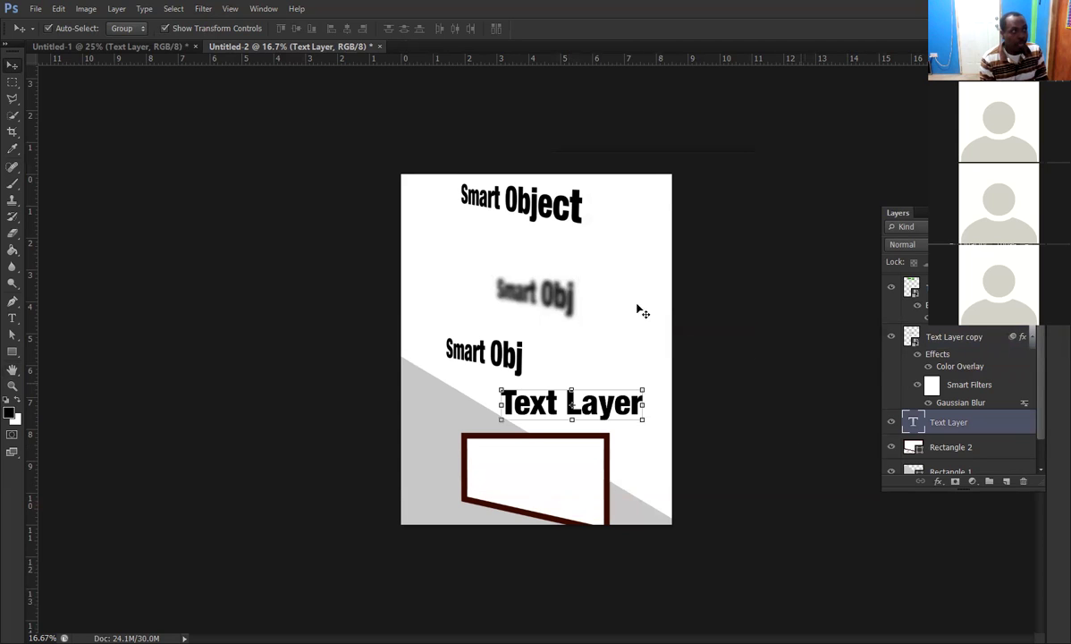
# - Rasterize the Text Layer text and apply a Gaussian Blur with a radius of 18.2 pixels to it
pyautogui.click(202, 9)
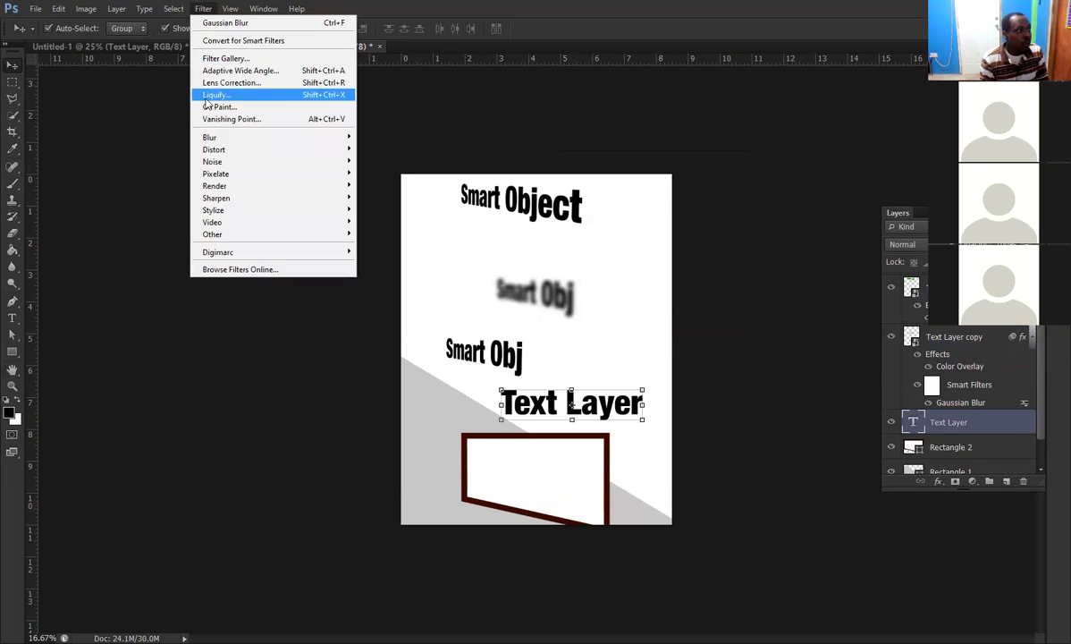
pyautogui.moveTo(225, 137)
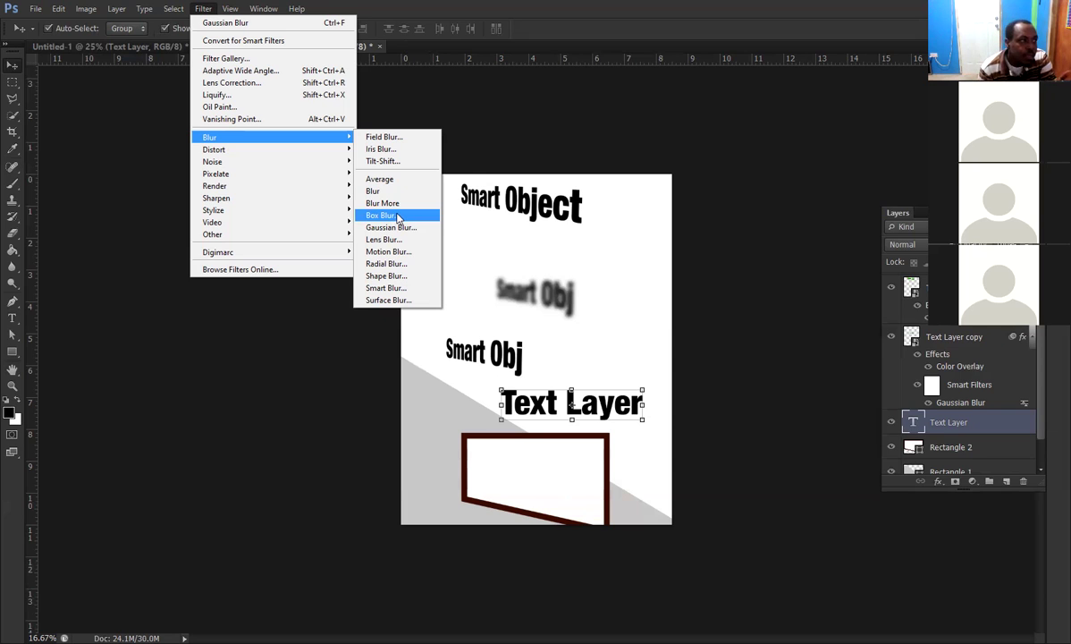
pyautogui.click(393, 228)
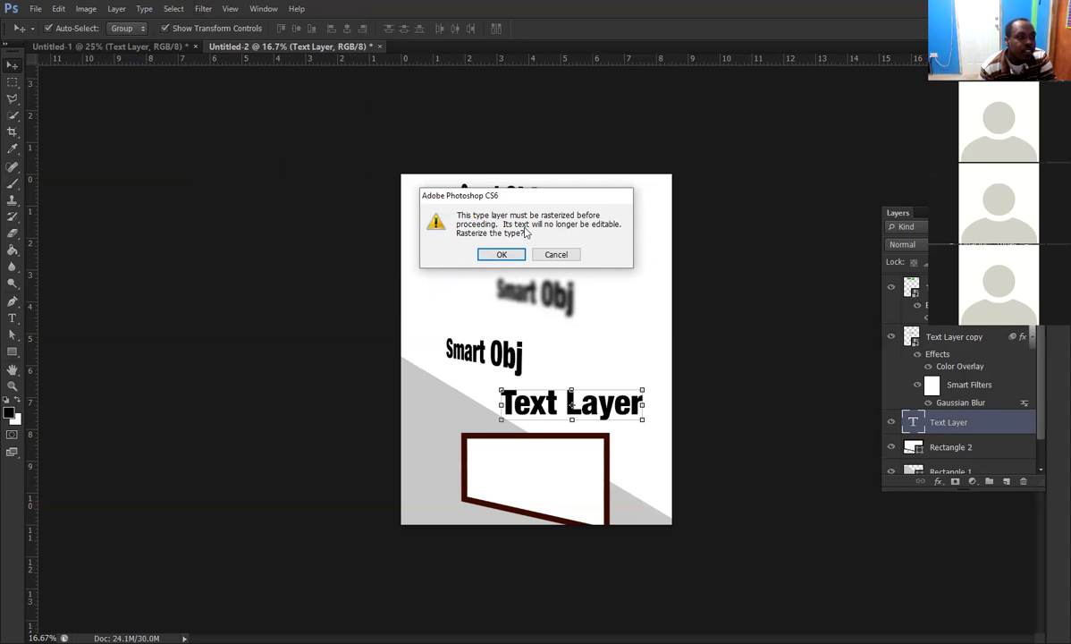
pyautogui.click(506, 257)
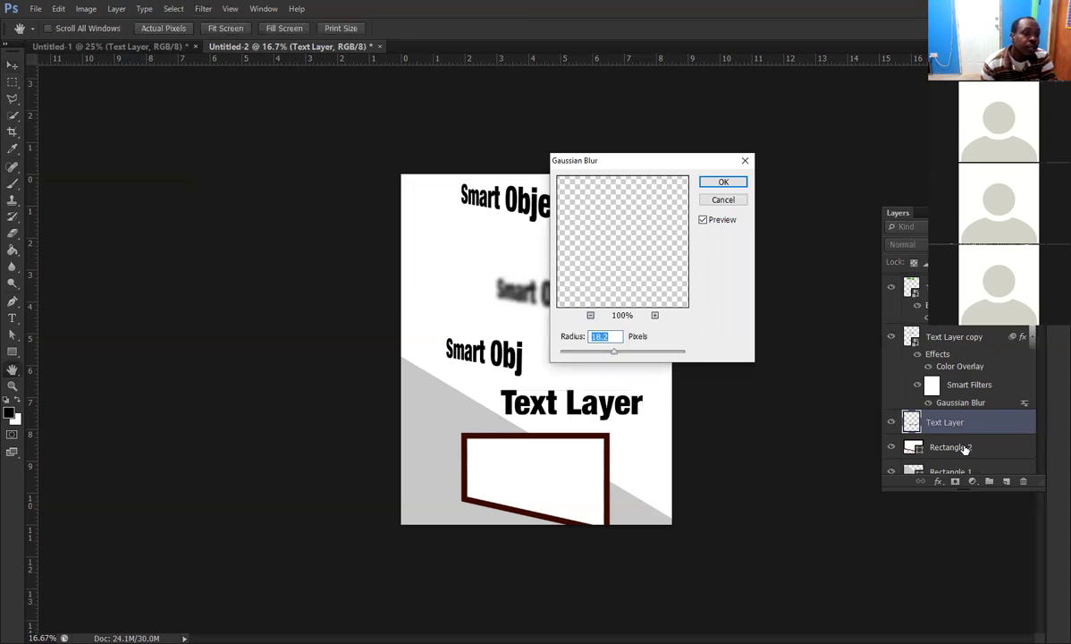
pyautogui.click(722, 184)
pyautogui.press('v')
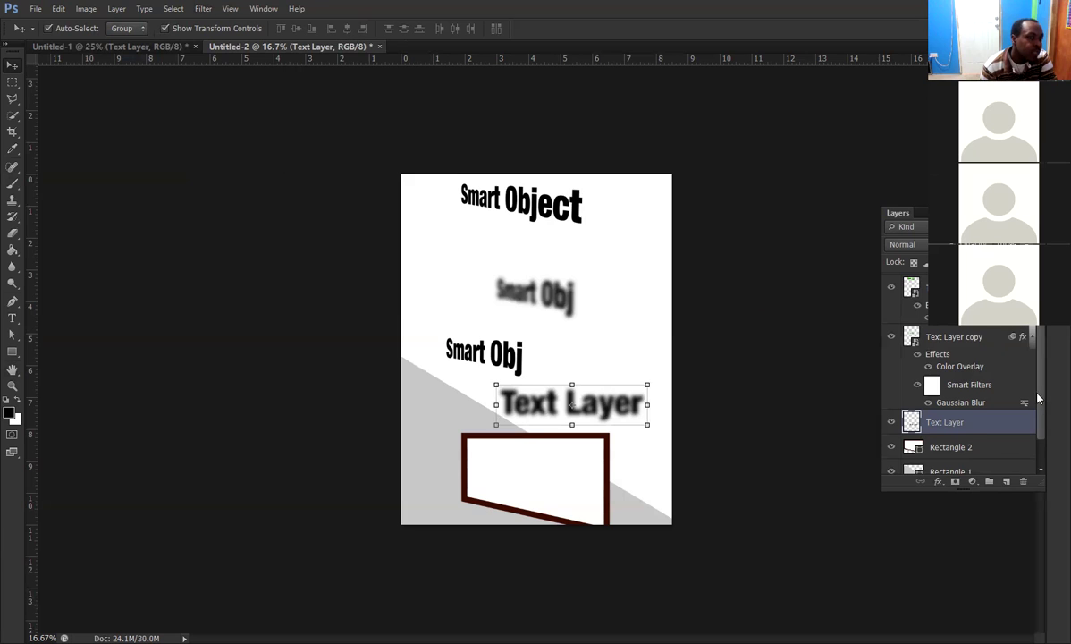
# - Compare the blurred text's layer with the blurred smart object's layer and undo the text's blur and rasterization
pyautogui.scroll(-2, 1037, 398)
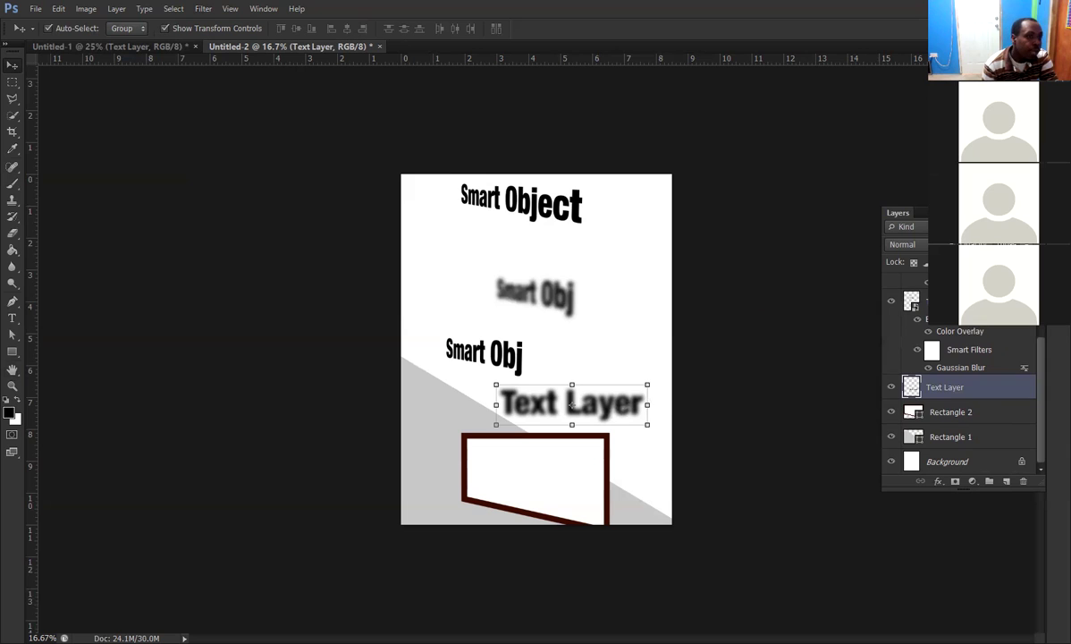
pyautogui.click(911, 301)
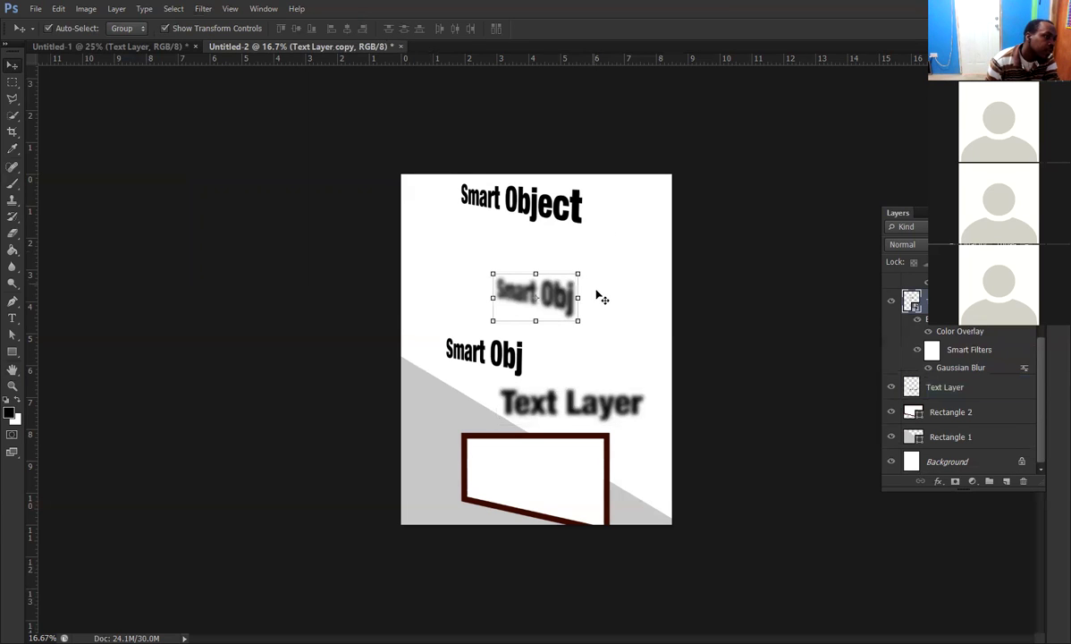
pyautogui.click(572, 396)
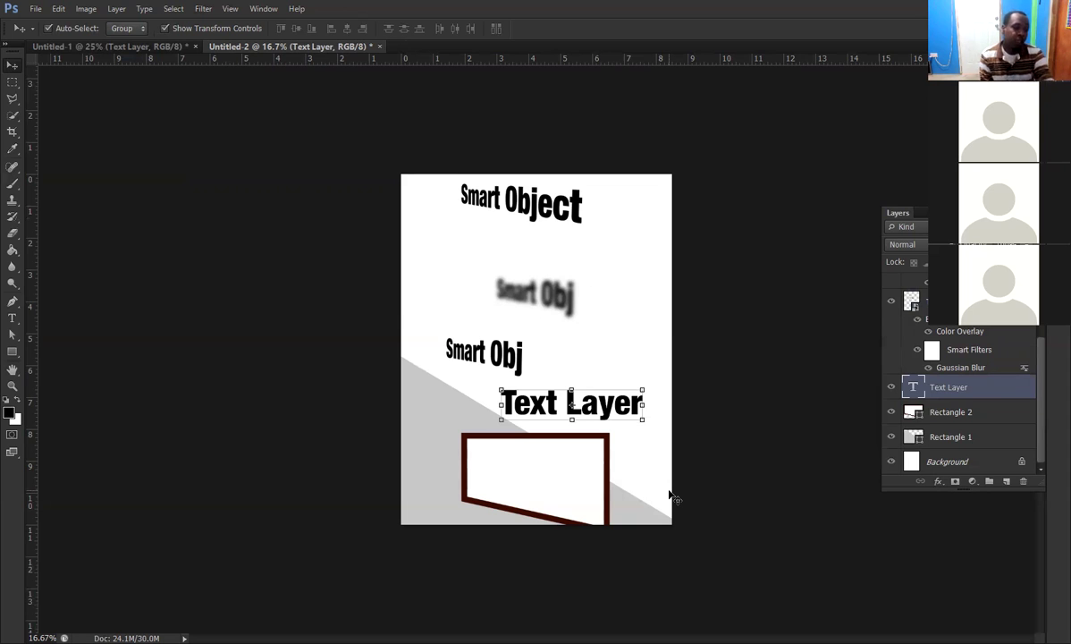
# - Set the Gaussian Blur smart filter of the middle smart object to a 137.6-pixel radius and reselect the Text Layer text
pyautogui.click(560, 298)
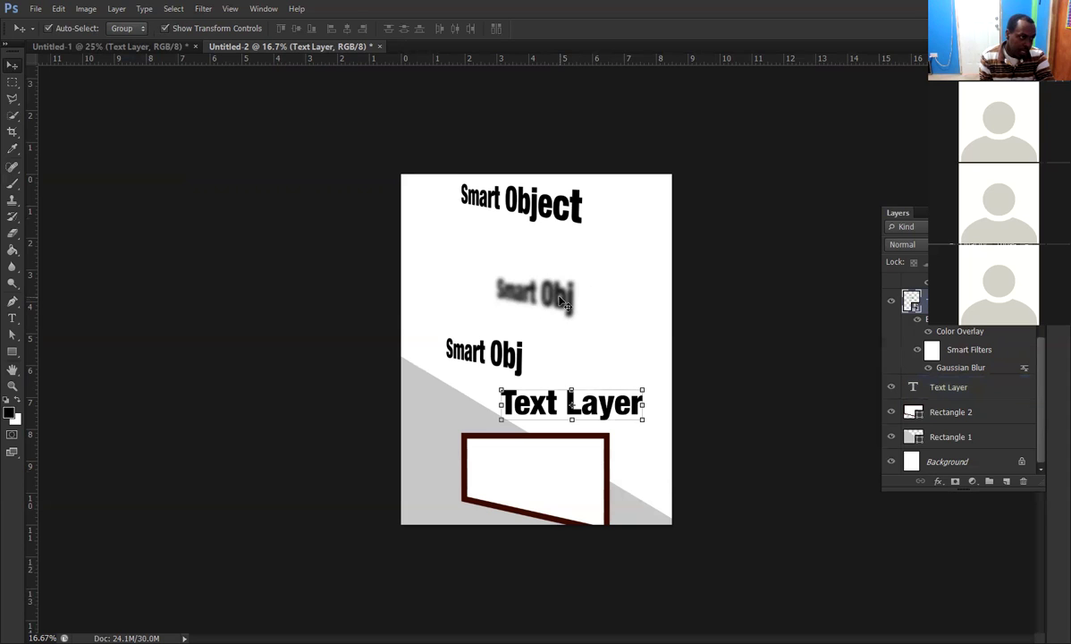
pyautogui.doubleClick(961, 367)
pyautogui.moveTo(608, 352); pyautogui.dragTo(614, 358)
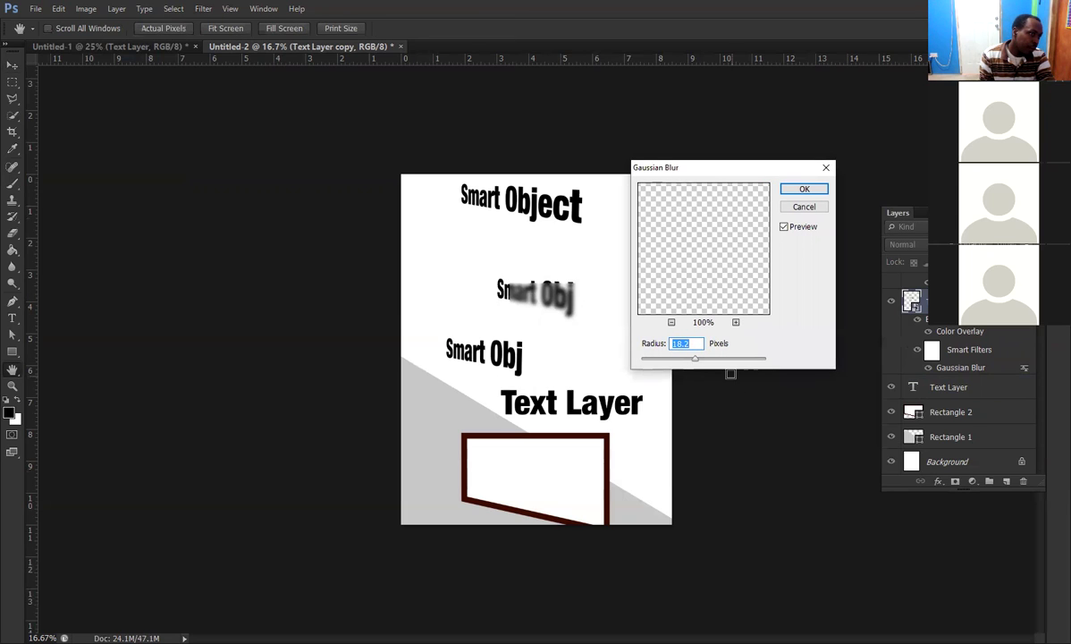
pyautogui.moveTo(712, 365); pyautogui.dragTo(730, 363)
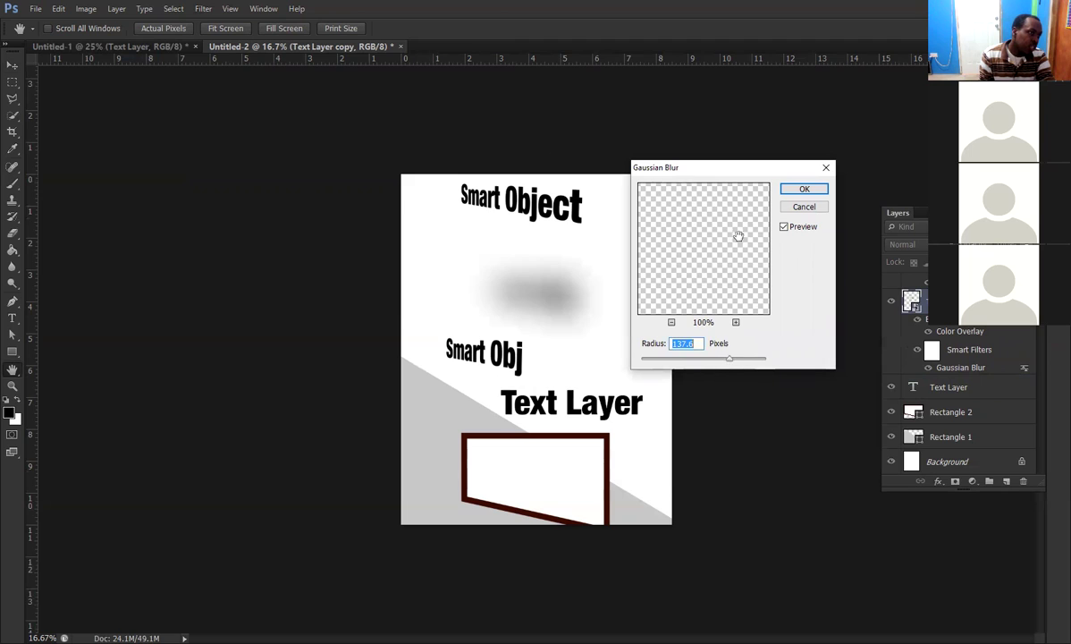
pyautogui.click(805, 191)
pyautogui.press('v')
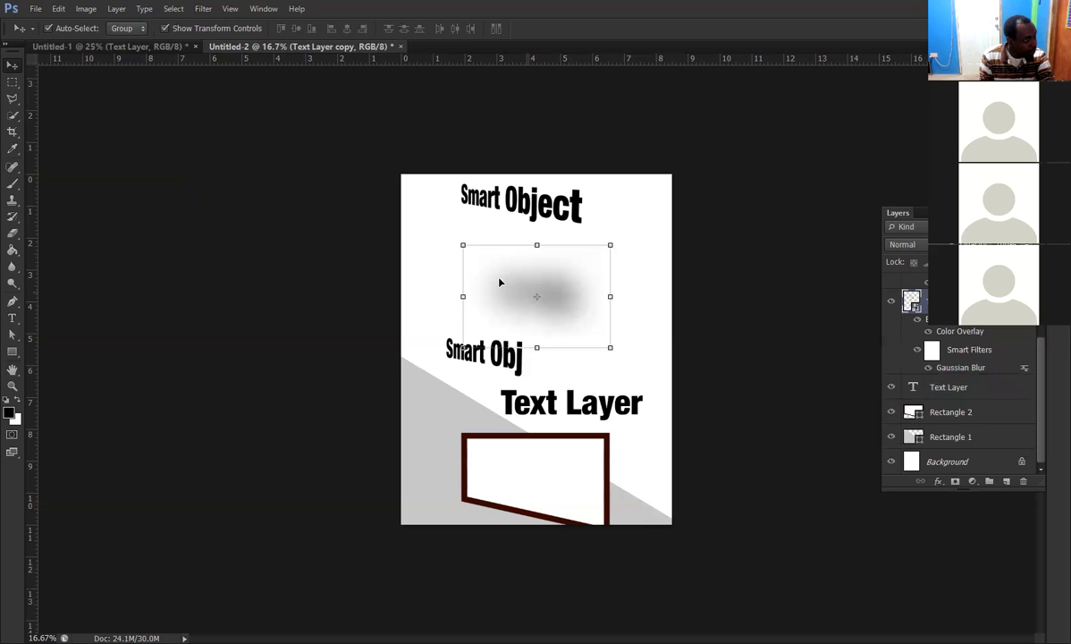
pyautogui.click(610, 413)
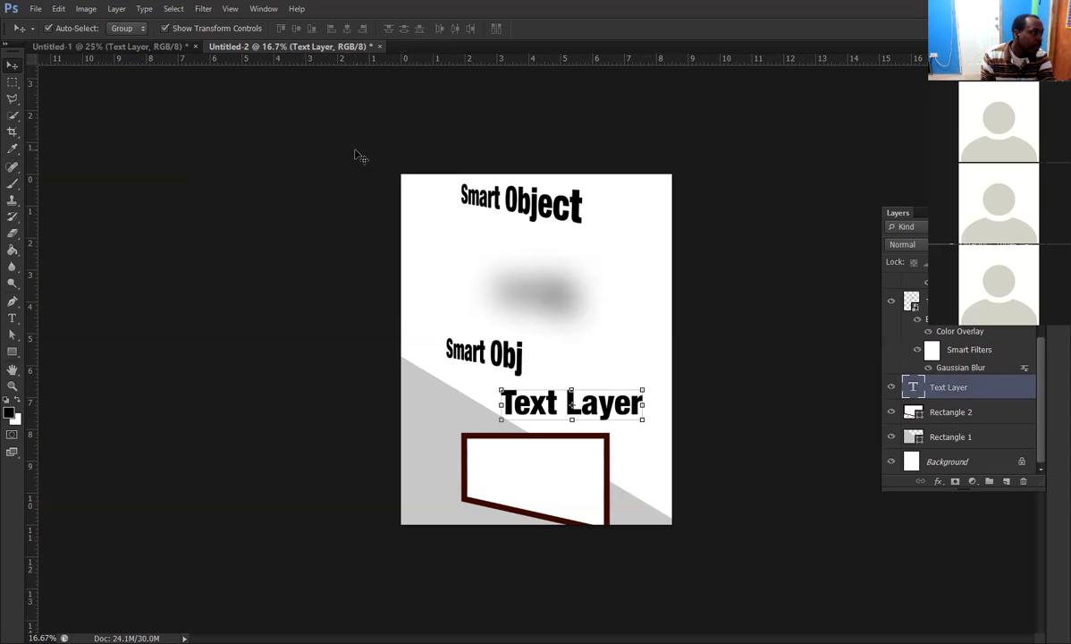
# - Edit the contents of the blurred middle smart object so its text reads "Smart Object", then save and close them
pyautogui.click(562, 302)
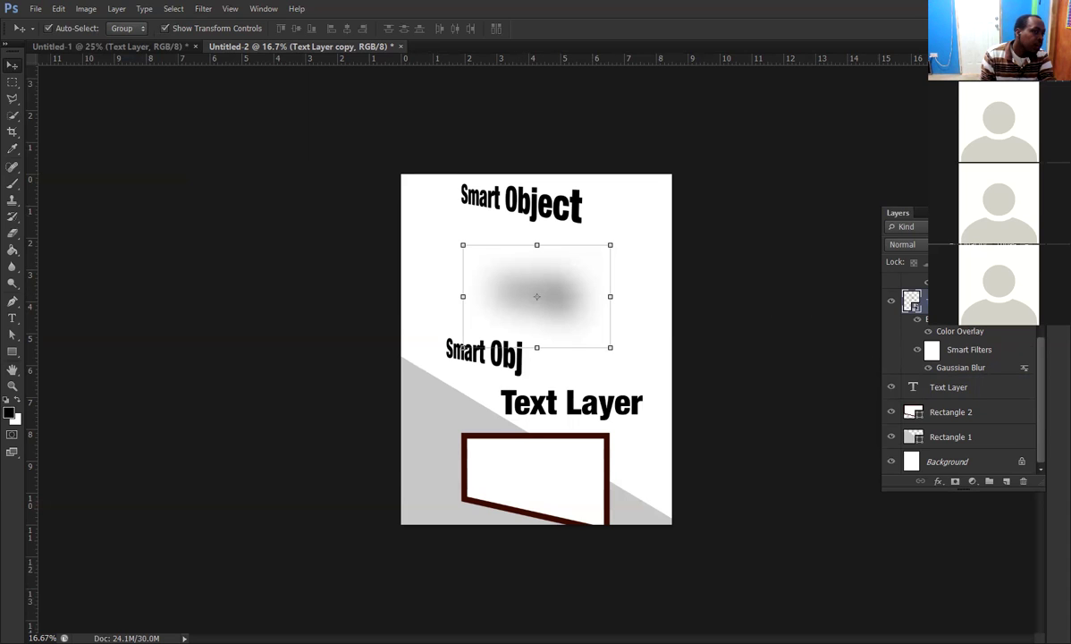
pyautogui.rightClick(915, 307)
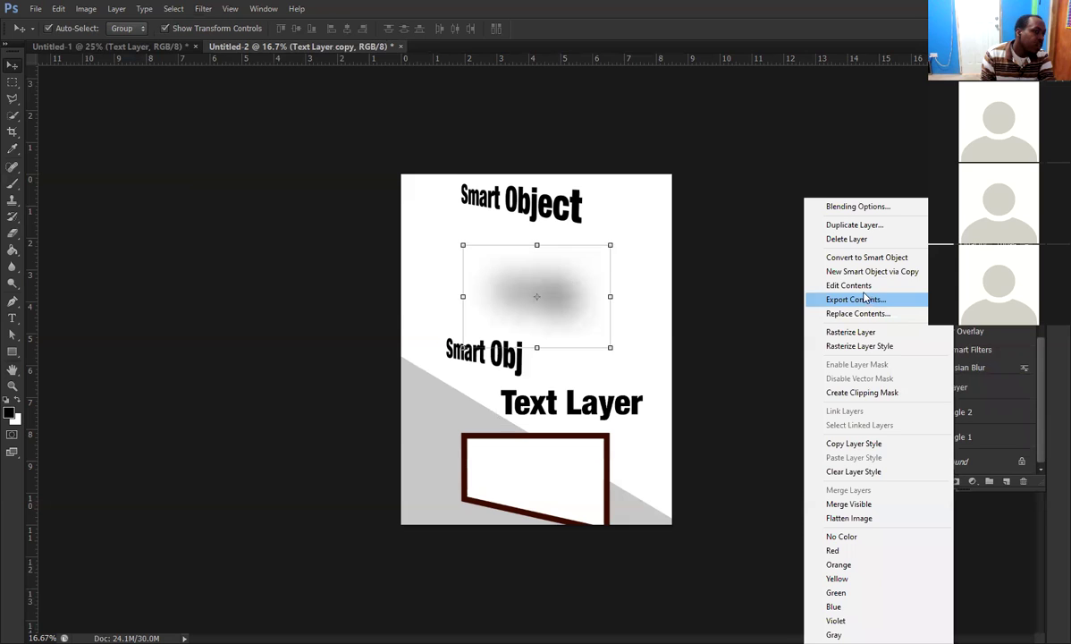
pyautogui.click(815, 286)
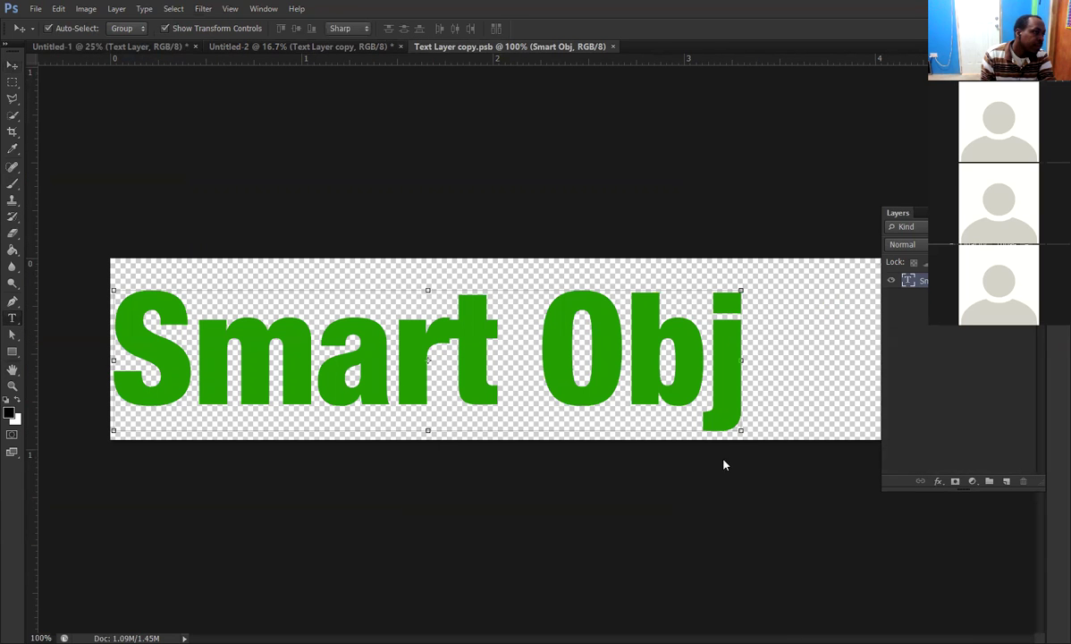
pyautogui.press('t')
pyautogui.click(736, 350)
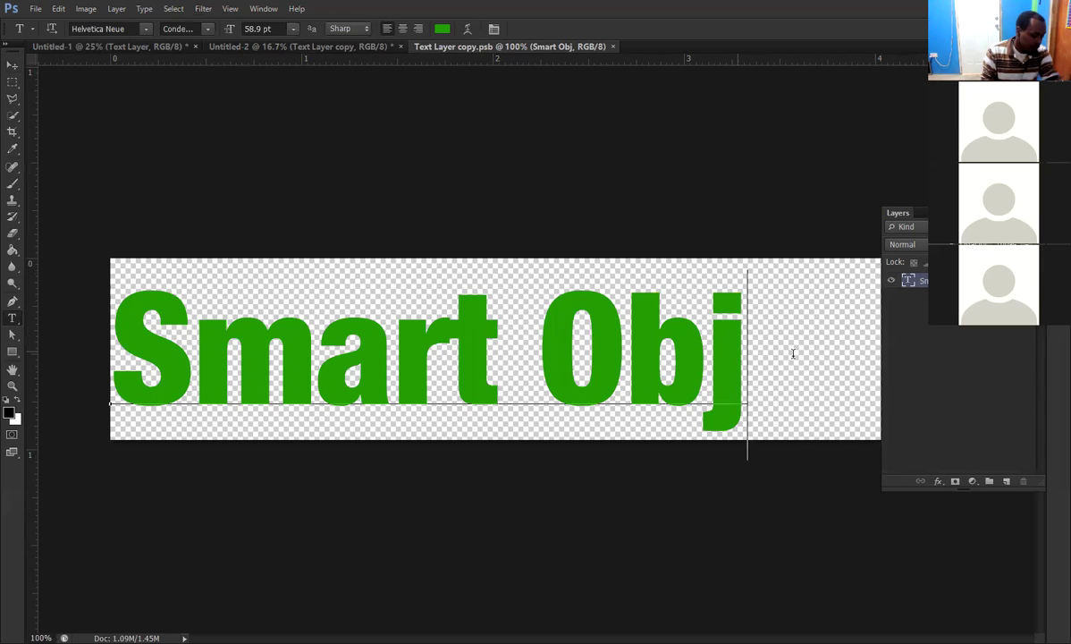
pyautogui.write('ec')
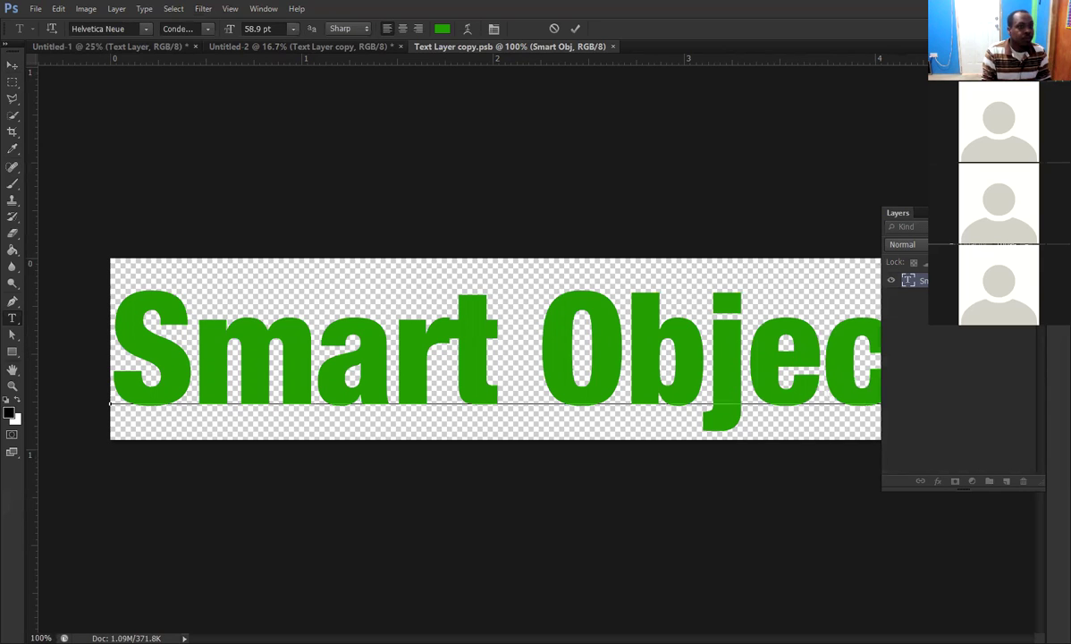
pyautogui.write('t')
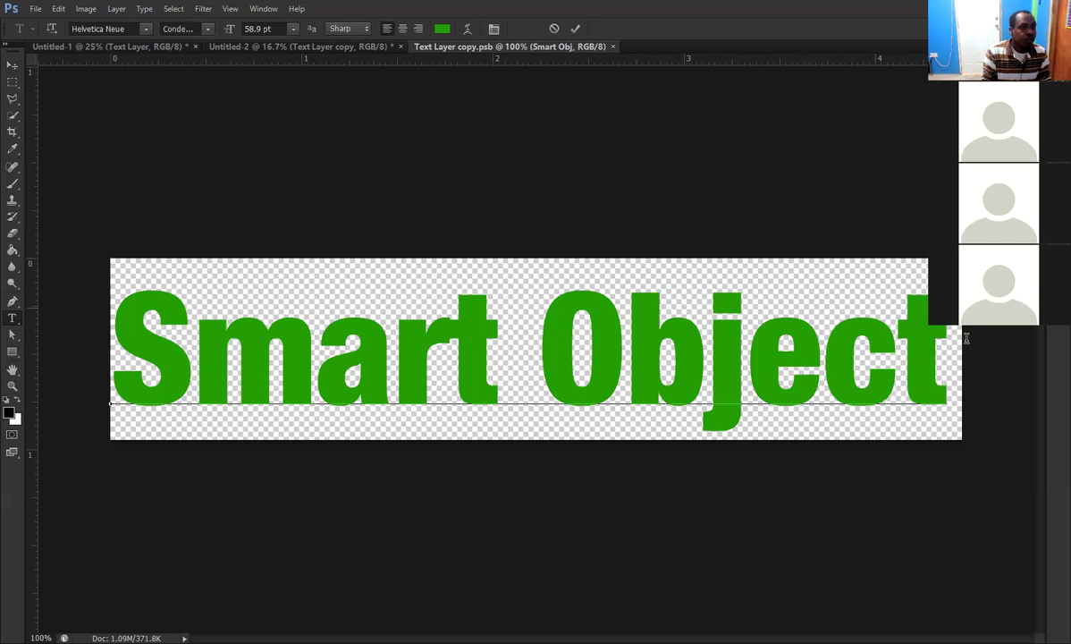
pyautogui.click(577, 29)
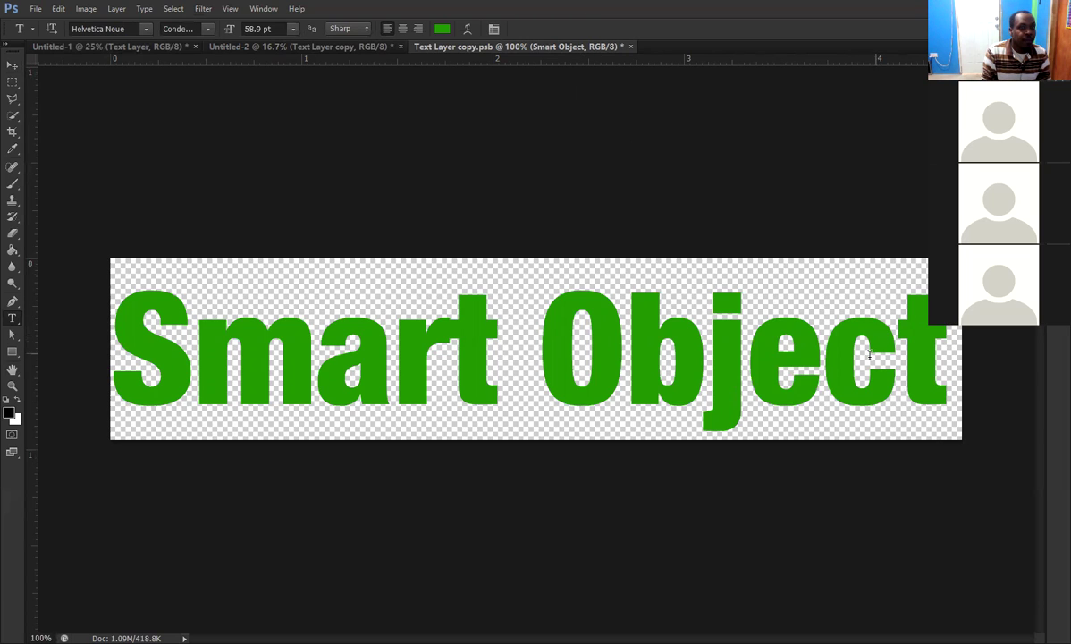
pyautogui.click(631, 46)
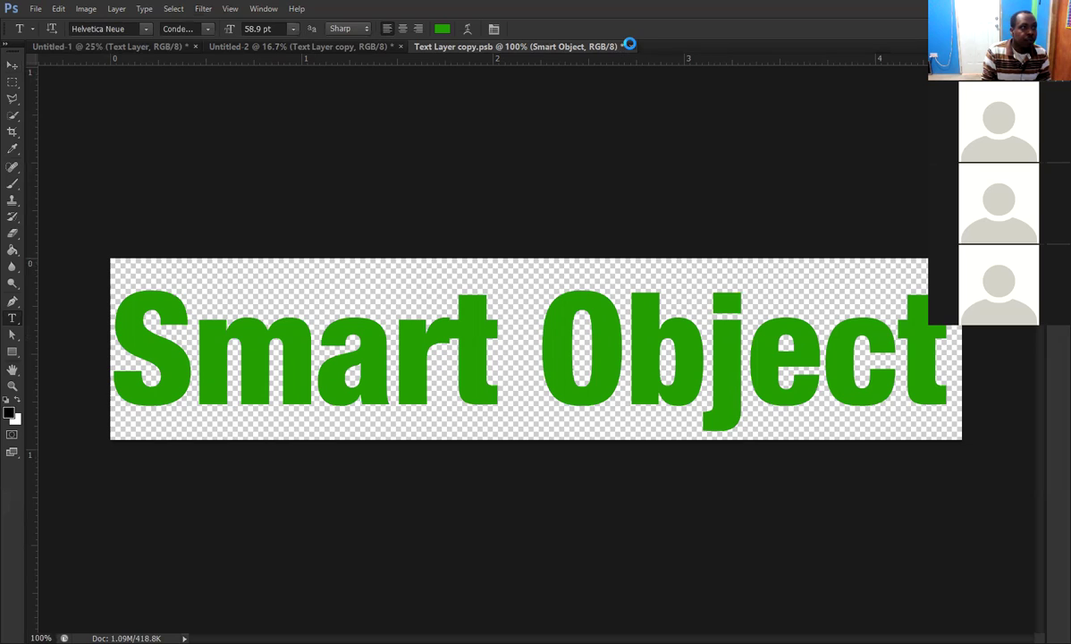
pyautogui.click(484, 249)
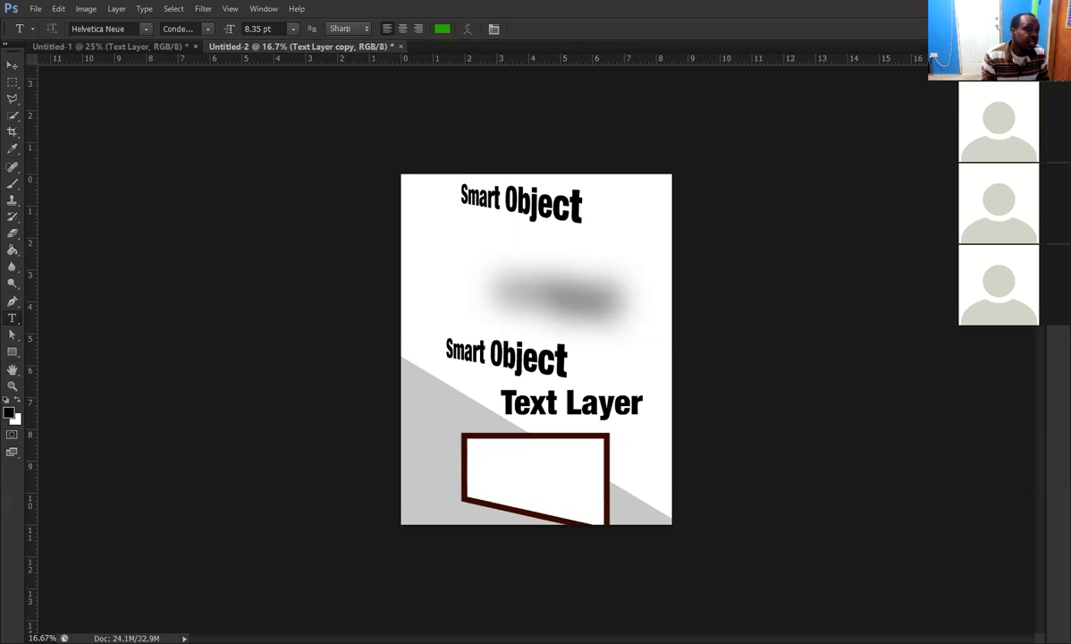
# - Reduce the Gaussian Blur smart filter of the middle smart object to a light, still legible blur and select the Text Layer text
pyautogui.hotkey('ctrl', 't')
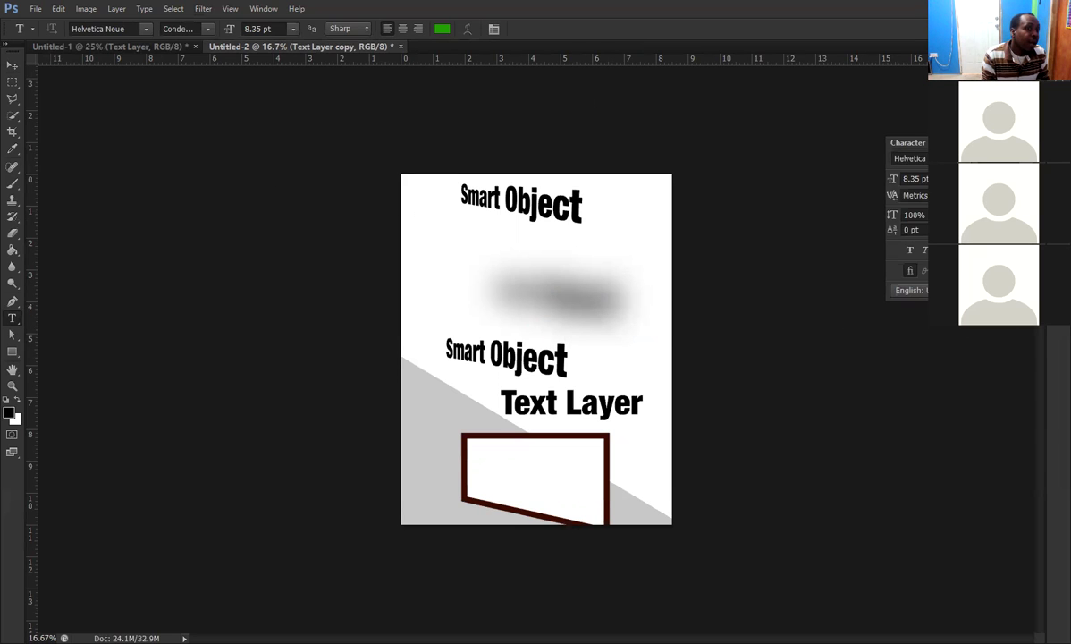
pyautogui.press('F7')
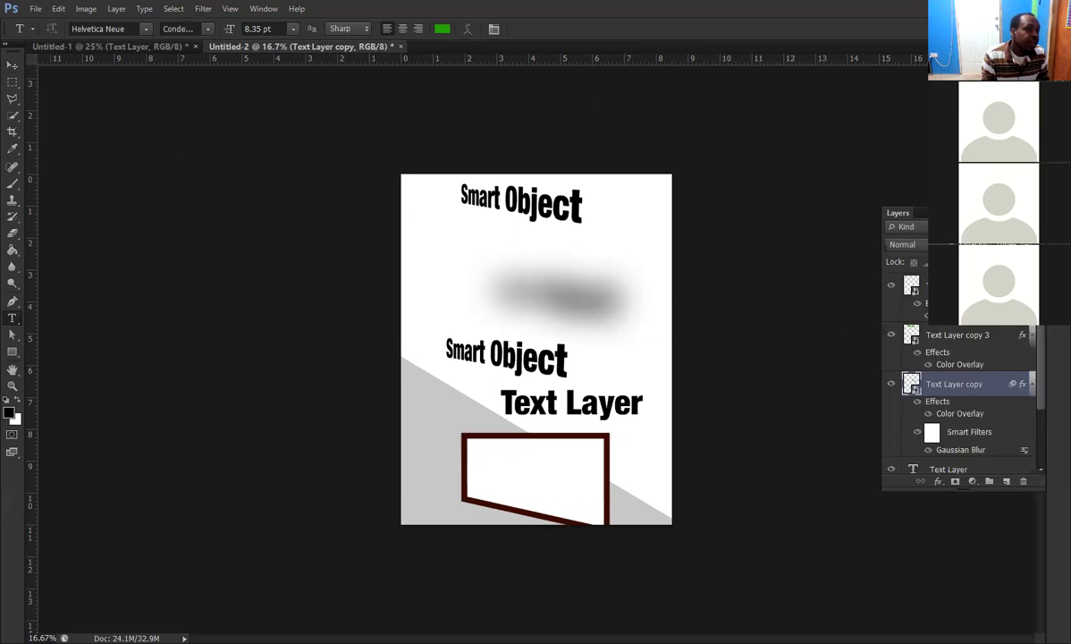
pyautogui.doubleClick(964, 451)
pyautogui.moveTo(728, 360); pyautogui.dragTo(690, 359)
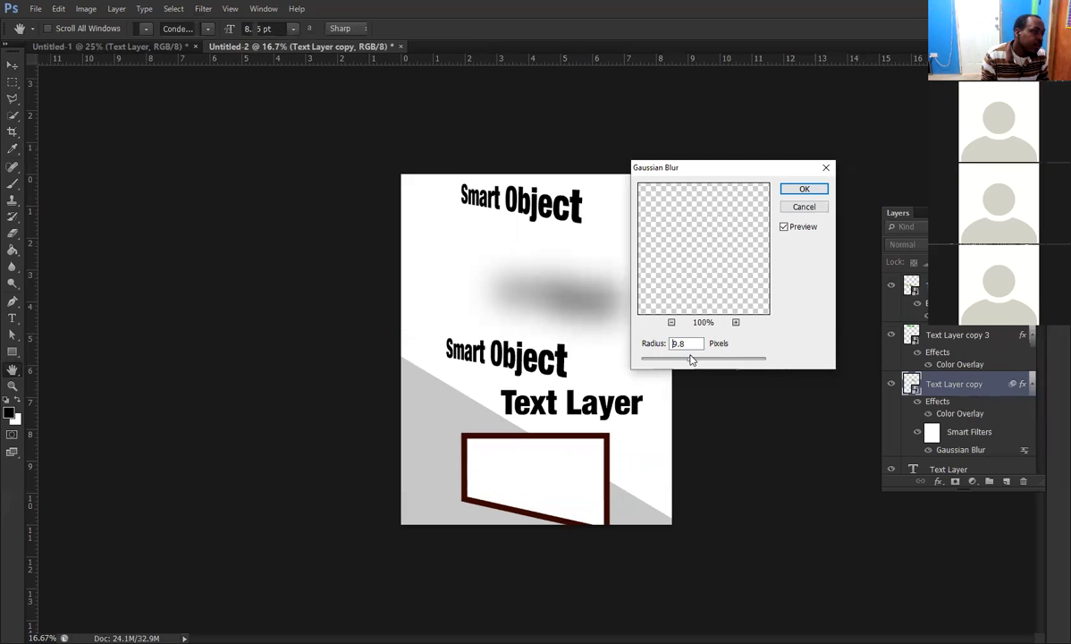
pyautogui.click(792, 191)
pyautogui.press('t')
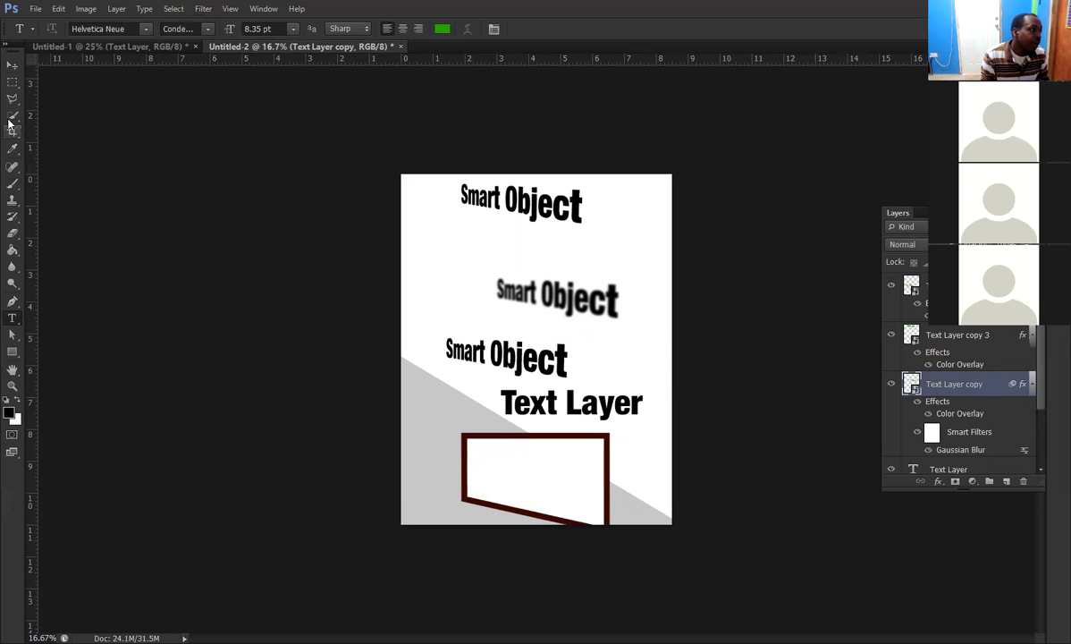
pyautogui.click(12, 65)
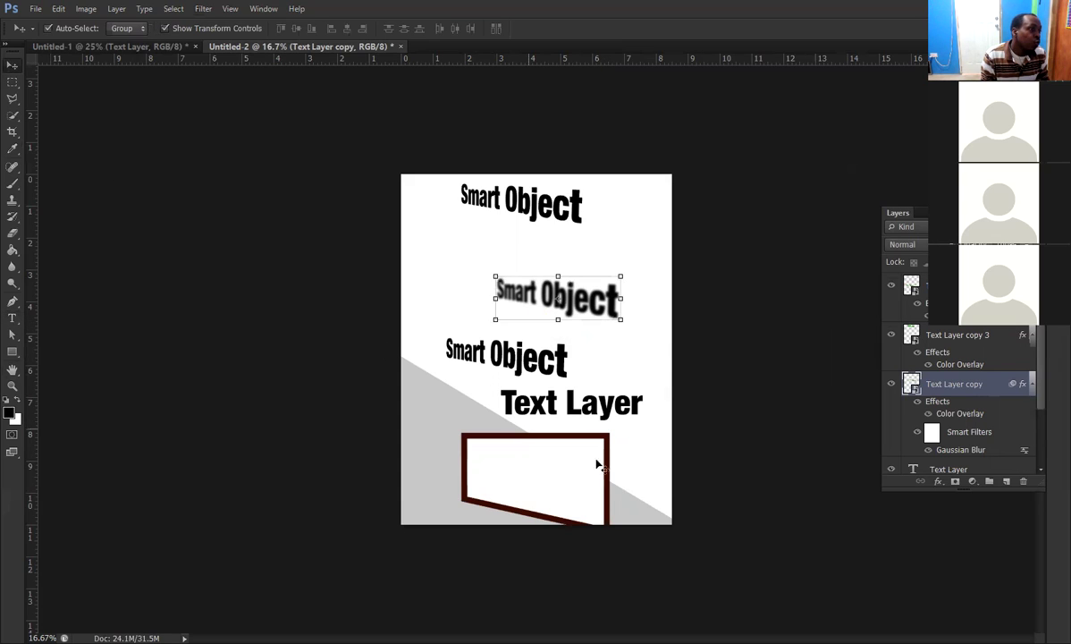
pyautogui.click(621, 412)
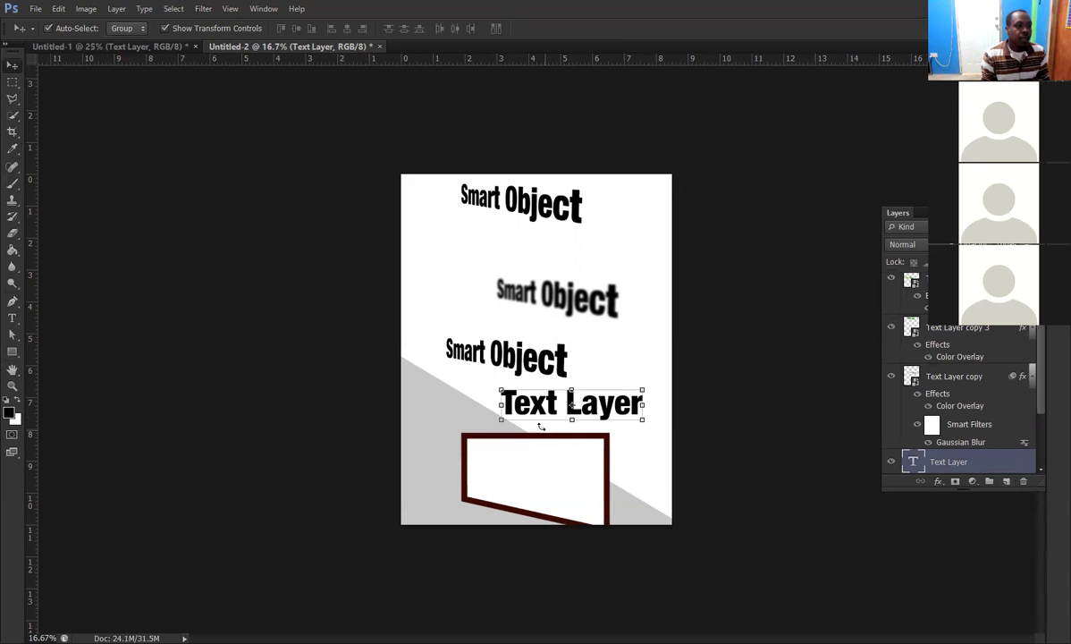
# - Set the Gaussian Blur smart filter of the middle smart object to a radius of 45.6 pixels
pyautogui.click(982, 443)
pyautogui.doubleClick(981, 444)
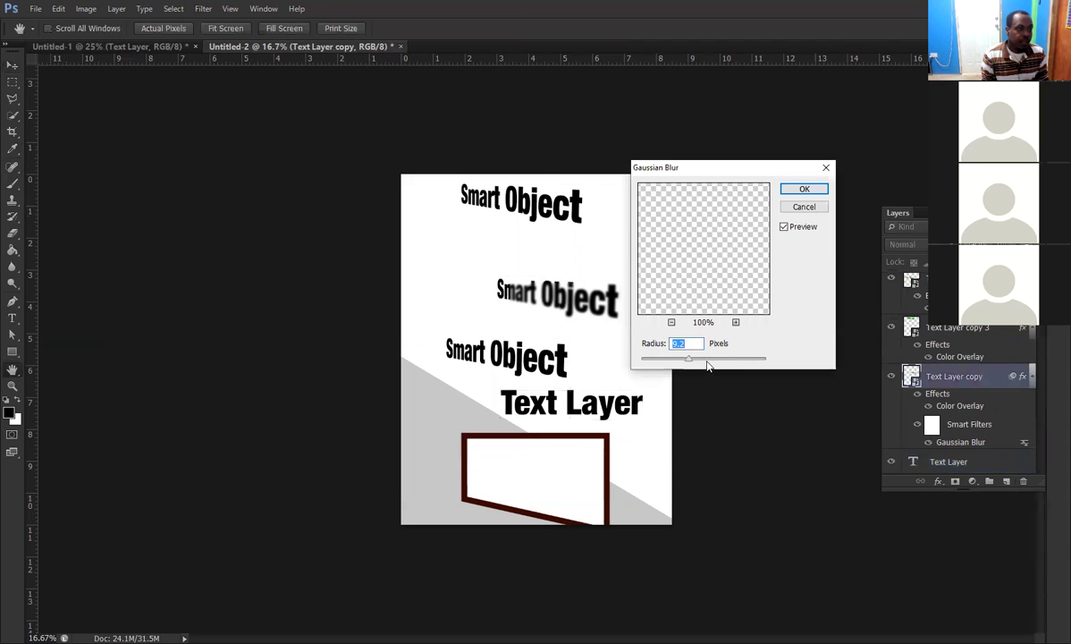
pyautogui.click(806, 190)
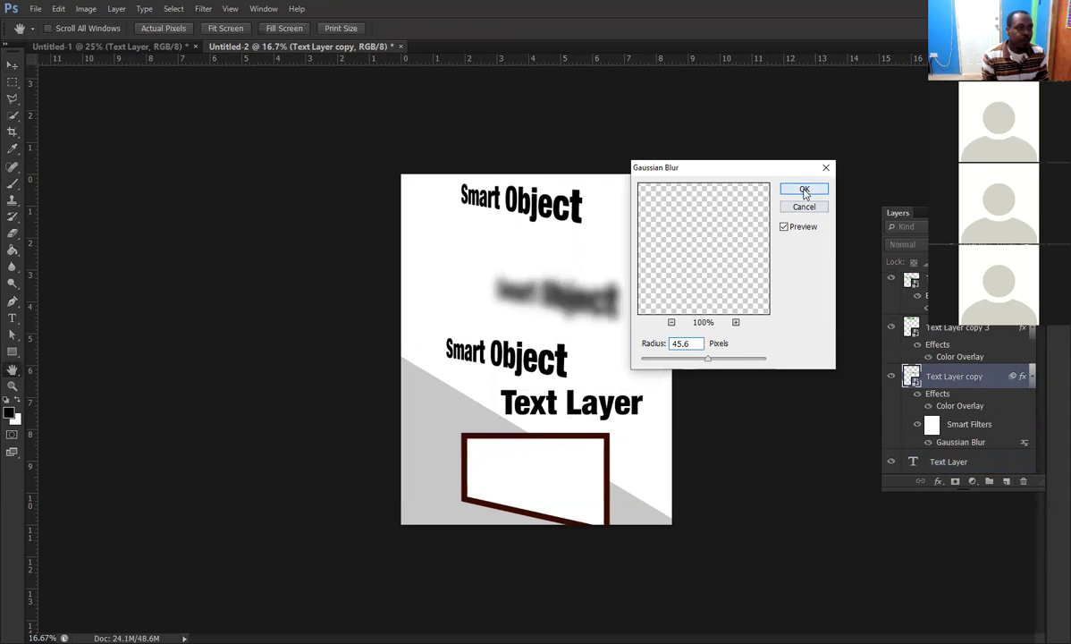
# - Paint black on the middle smart object's filter mask with a 92 px brush to remove the blur around the letters "Obj"
pyautogui.click(932, 427)
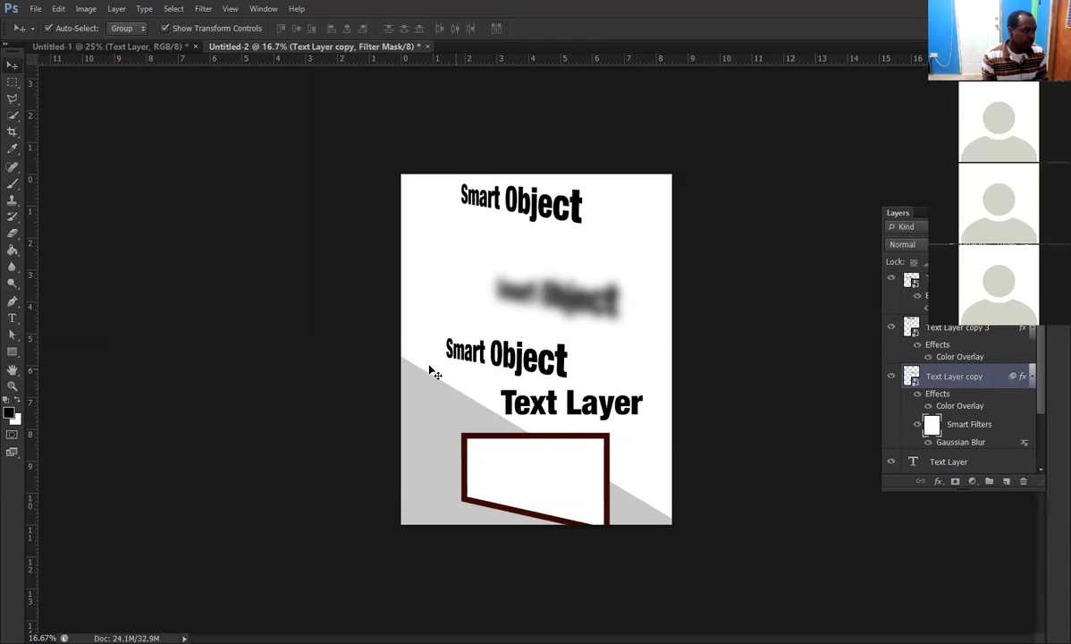
pyautogui.press('b')
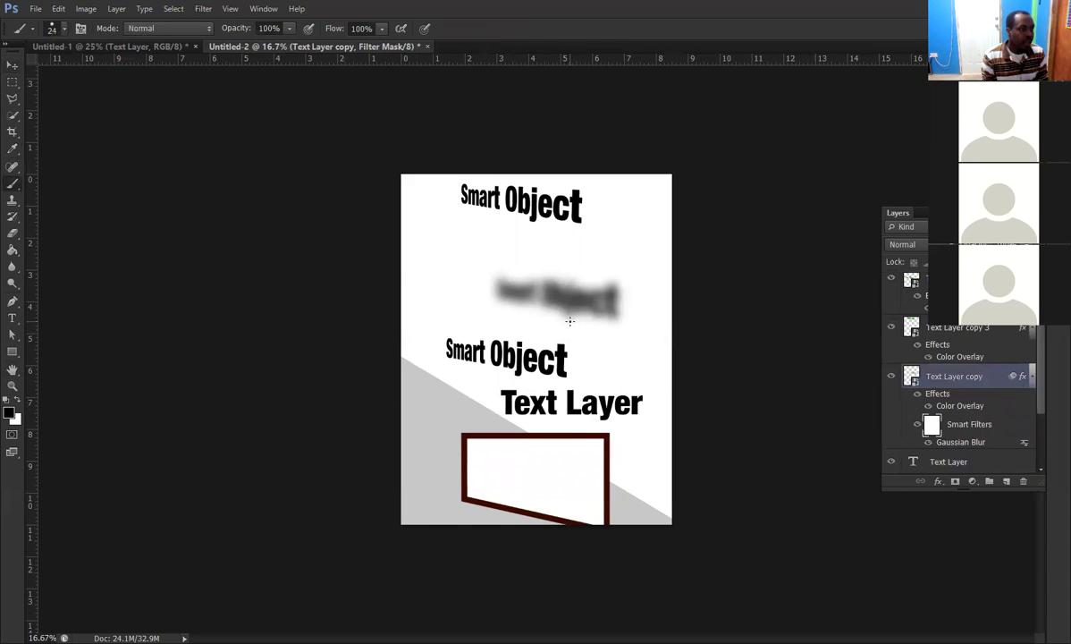
pyautogui.rightClick(526, 304)
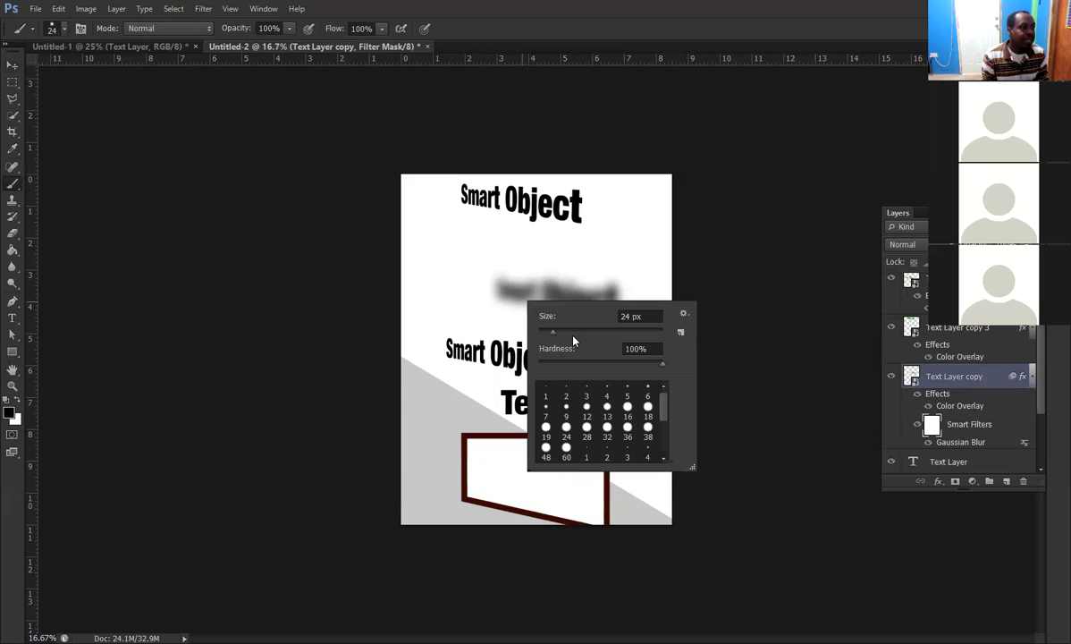
pyautogui.moveTo(570, 335); pyautogui.dragTo(608, 339)
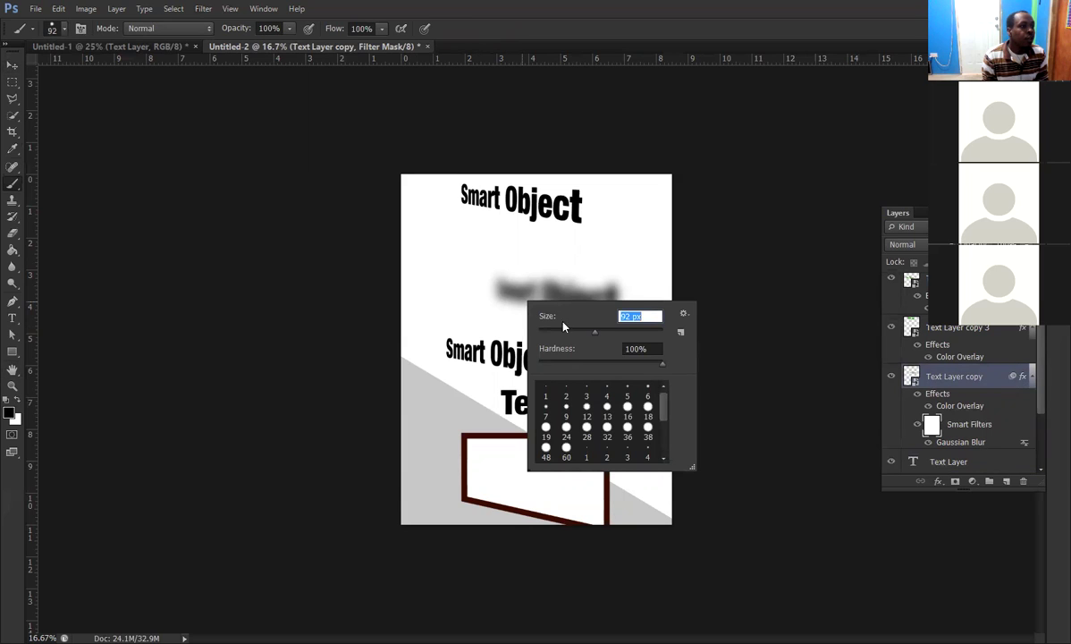
pyautogui.click(541, 293)
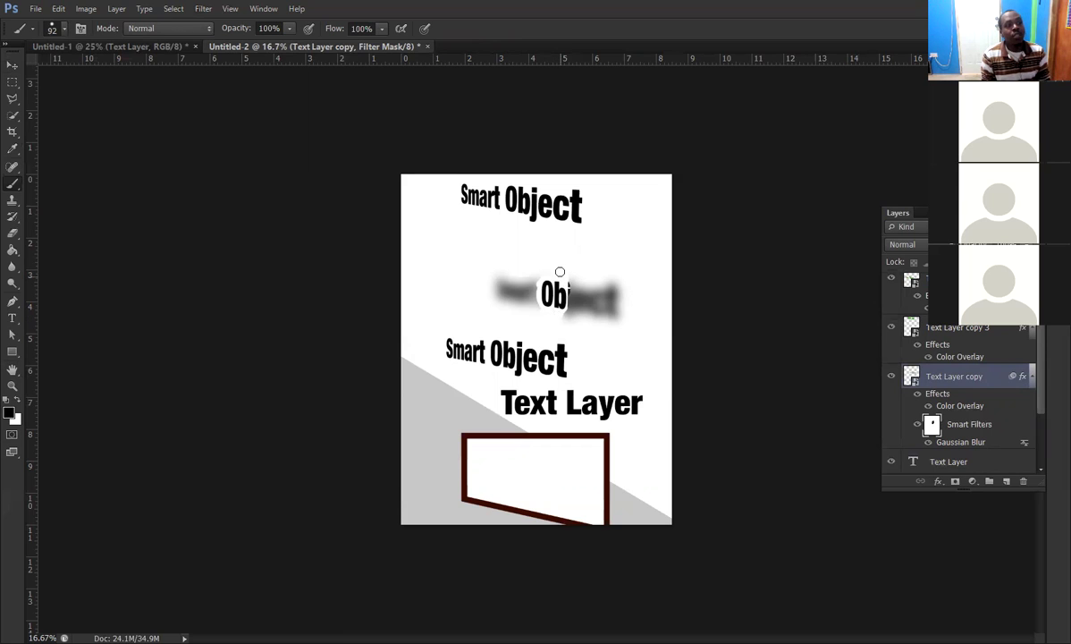
pyautogui.moveTo(569, 282)
pyautogui.mouseDown()
pyautogui.moveTo(560, 319)
pyautogui.moveTo(556, 274)
pyautogui.moveTo(533, 294)
pyautogui.mouseUp()
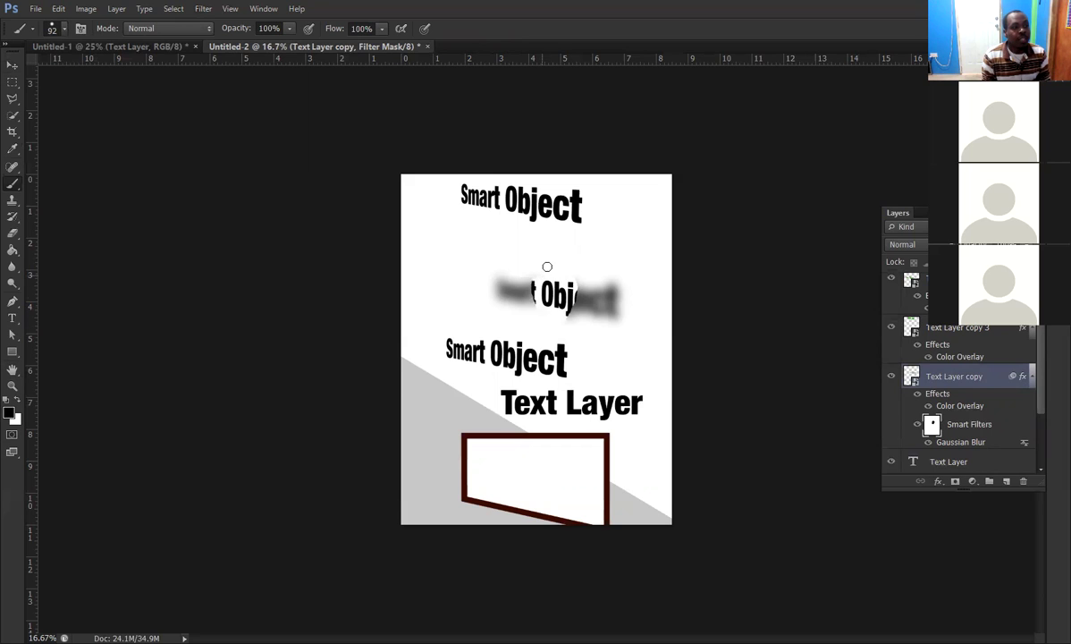